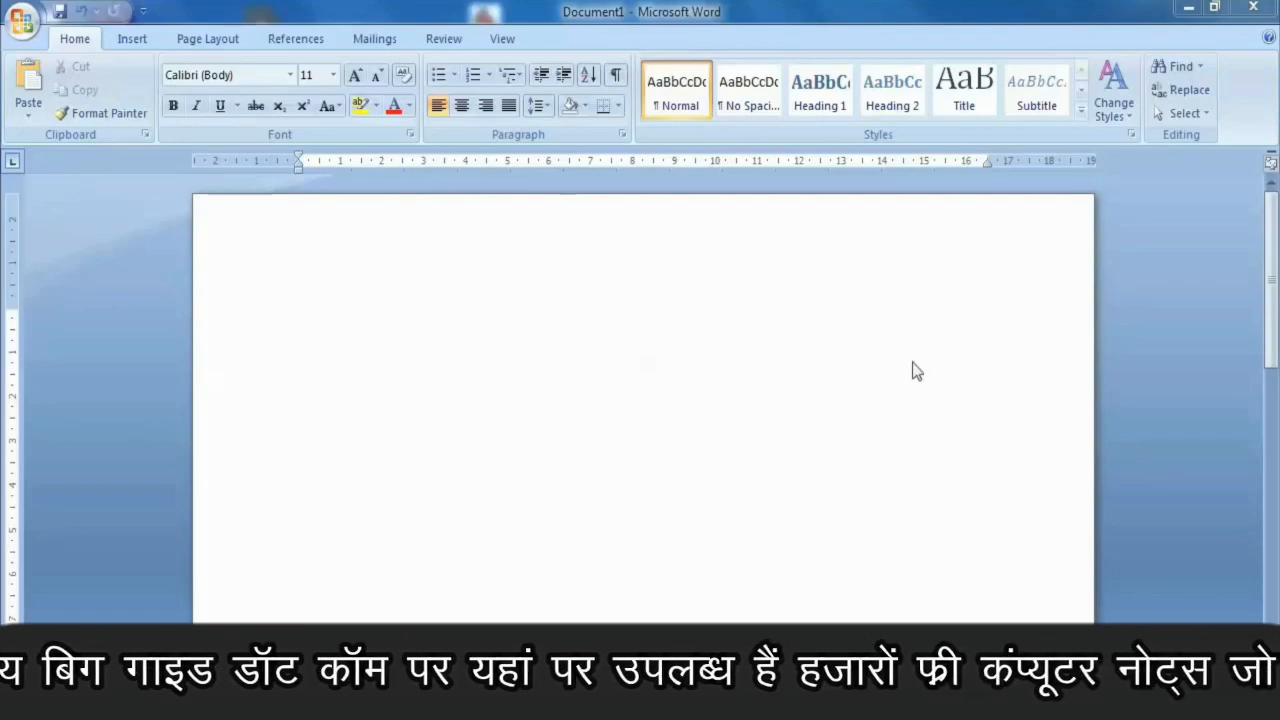
- Switch the input language to Hindi and write "आप हम एम0एस0 वर्ड में टाइपिंग करना सीखेंगे" at the start of the page
mouse_move(1270, 256)
mouse_down()
mouse_move(1276, 528)
mouse_move(1274, 265)
mouse_up()
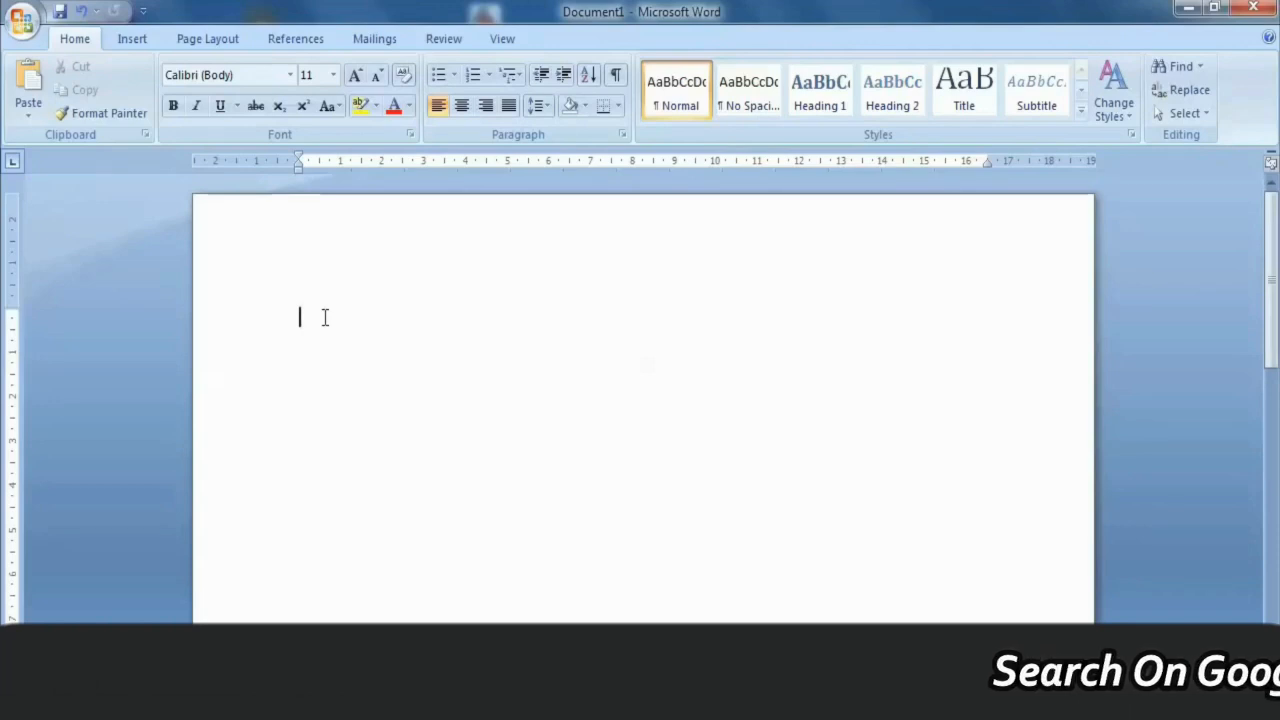
key(alt)
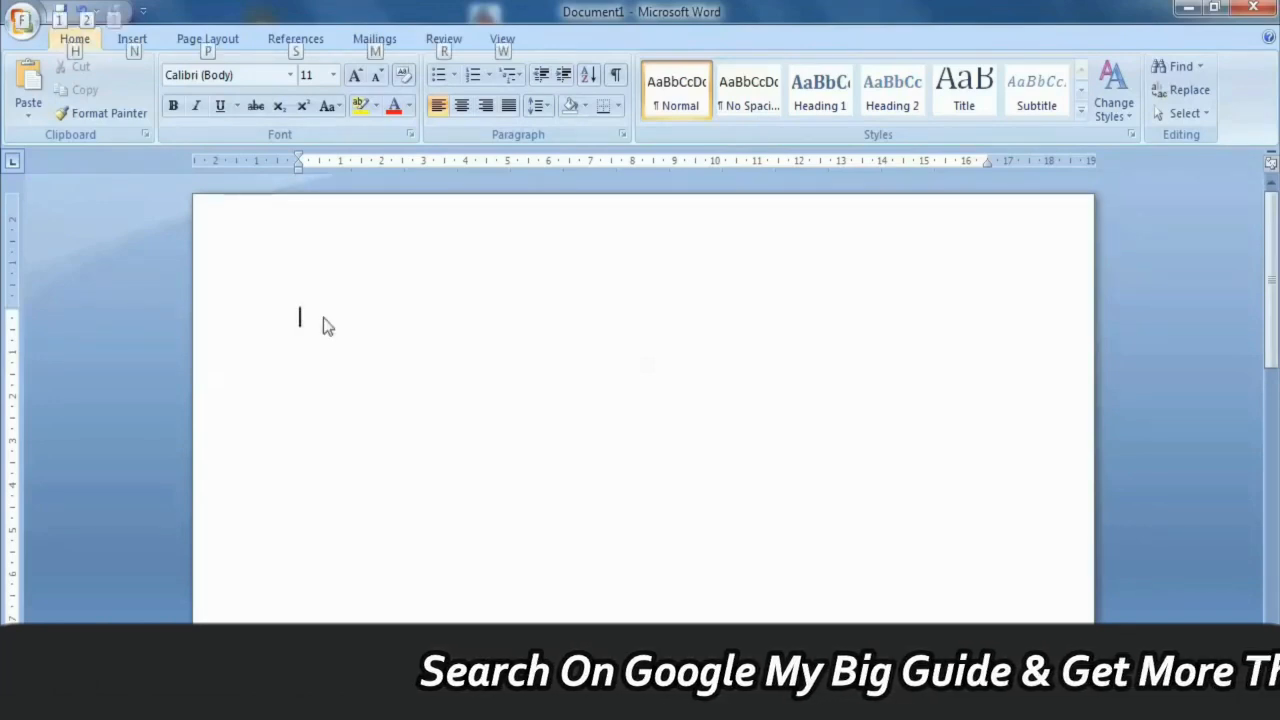
key(alt+shift)
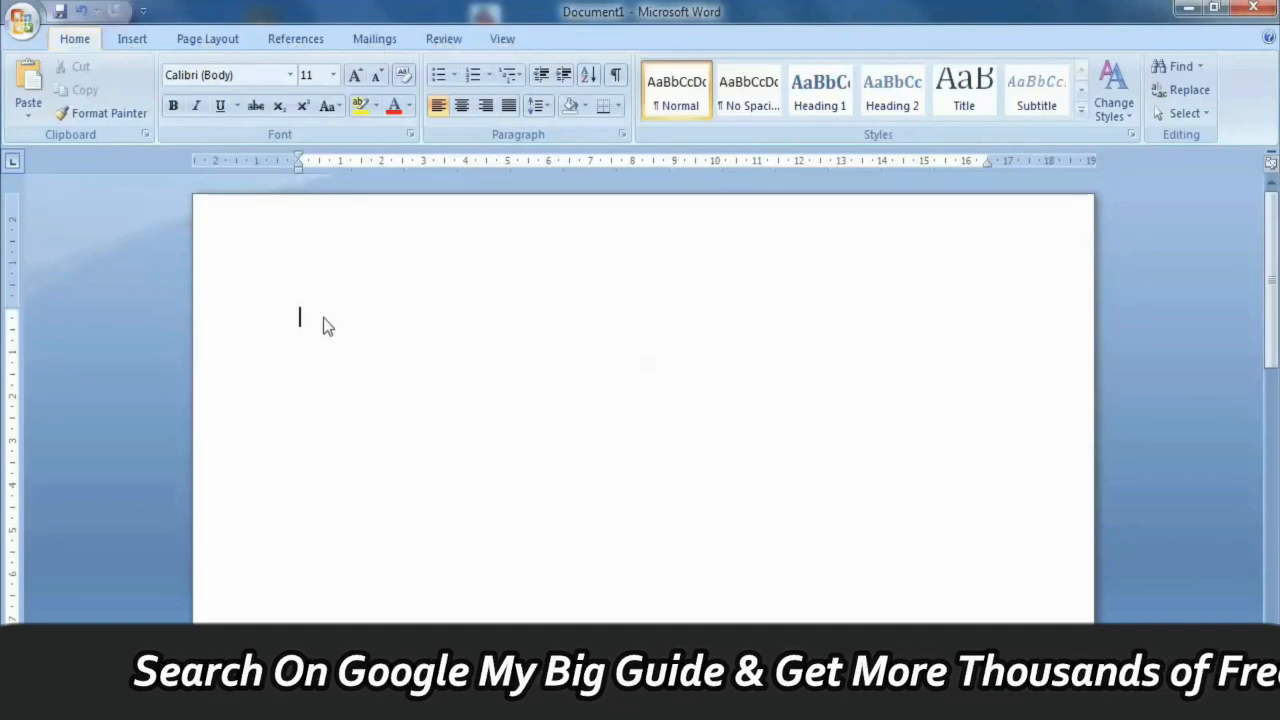
text(अाप हम )
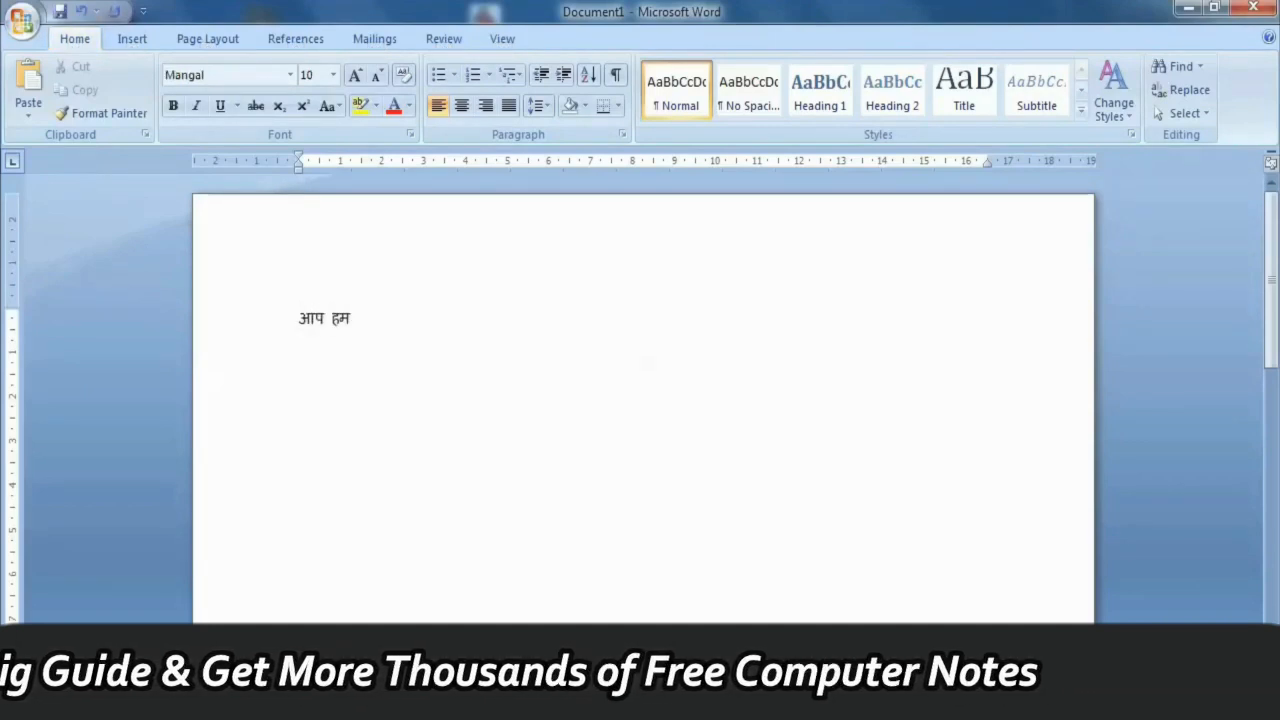
text(ए)
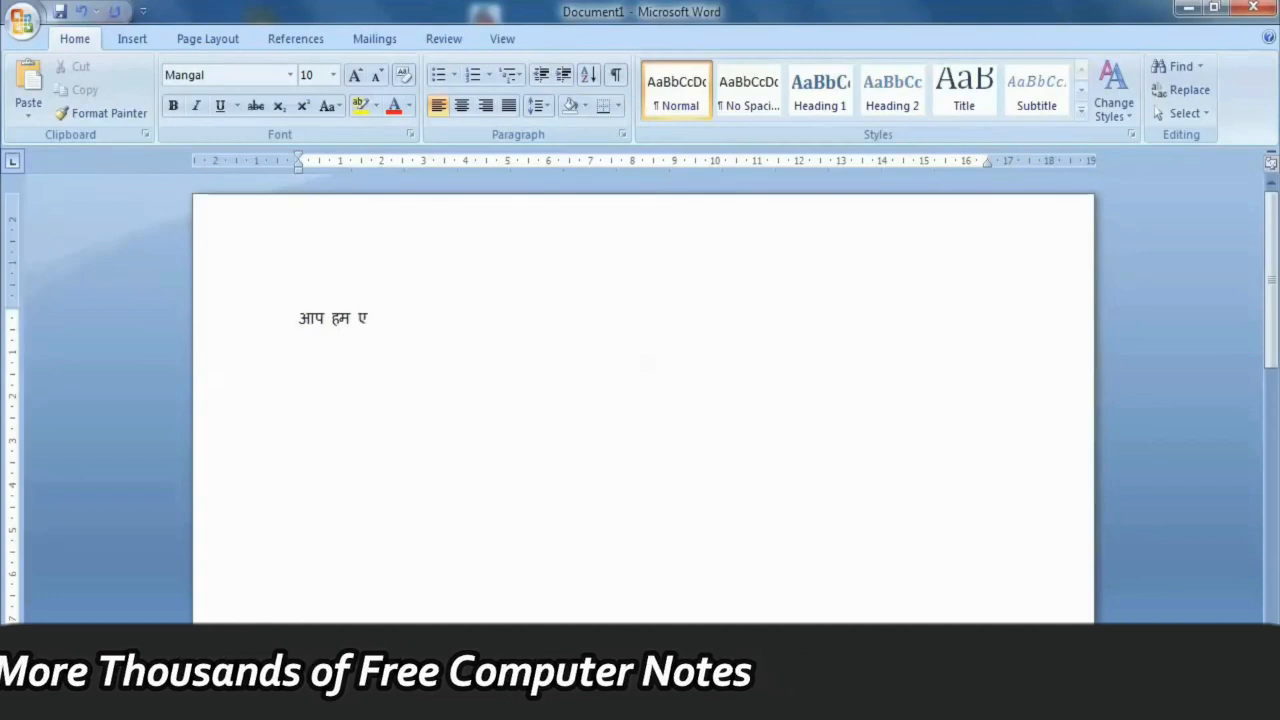
text(म०एस० )
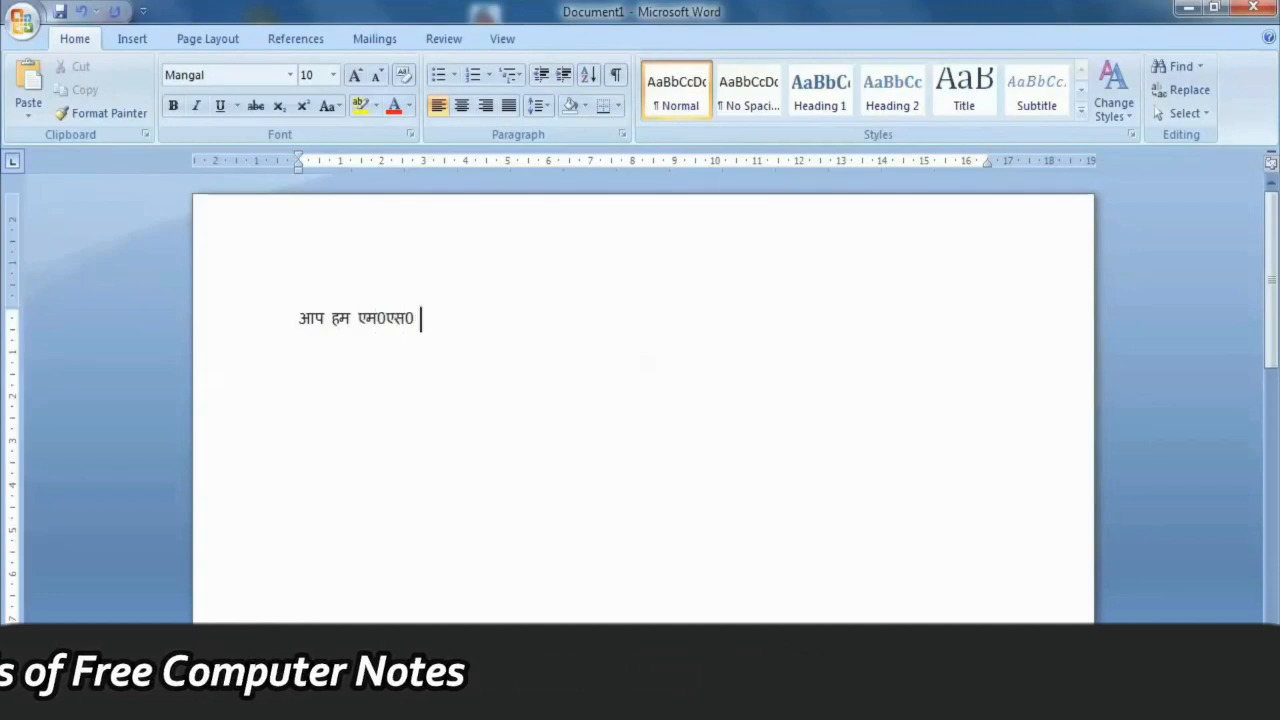
text(वर्ड में टाइपिंग)
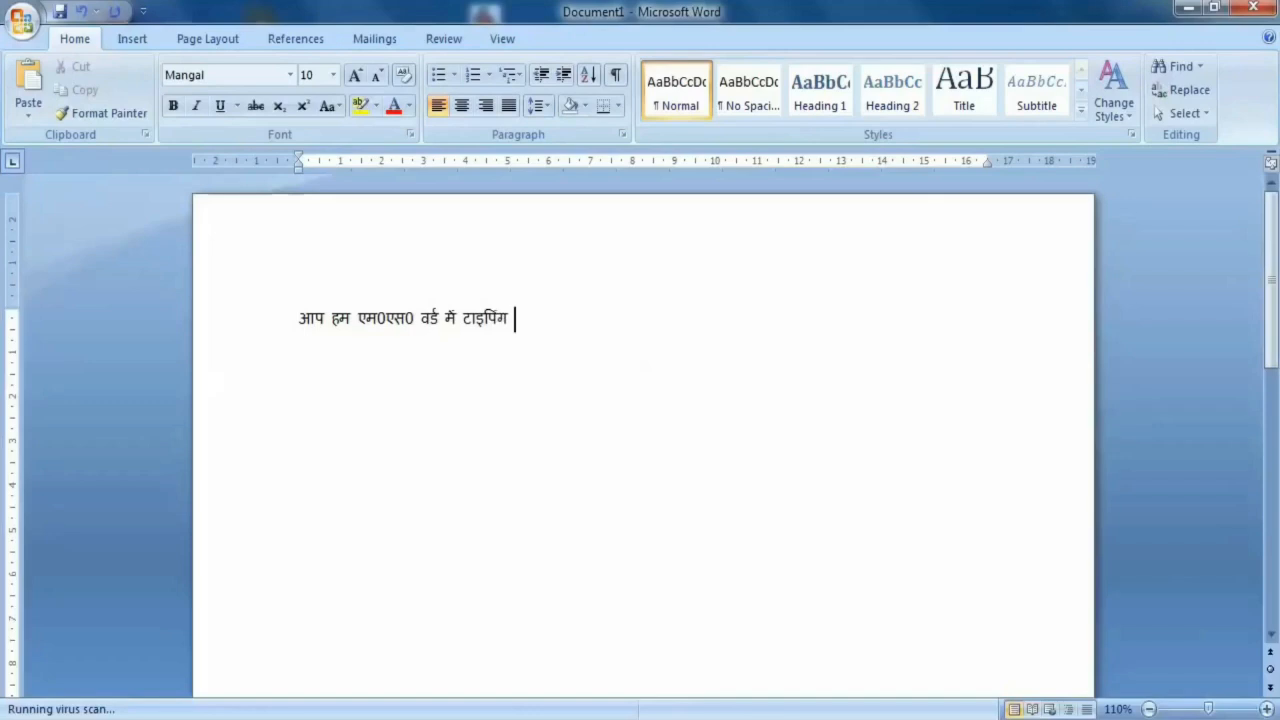
text( करना सी)
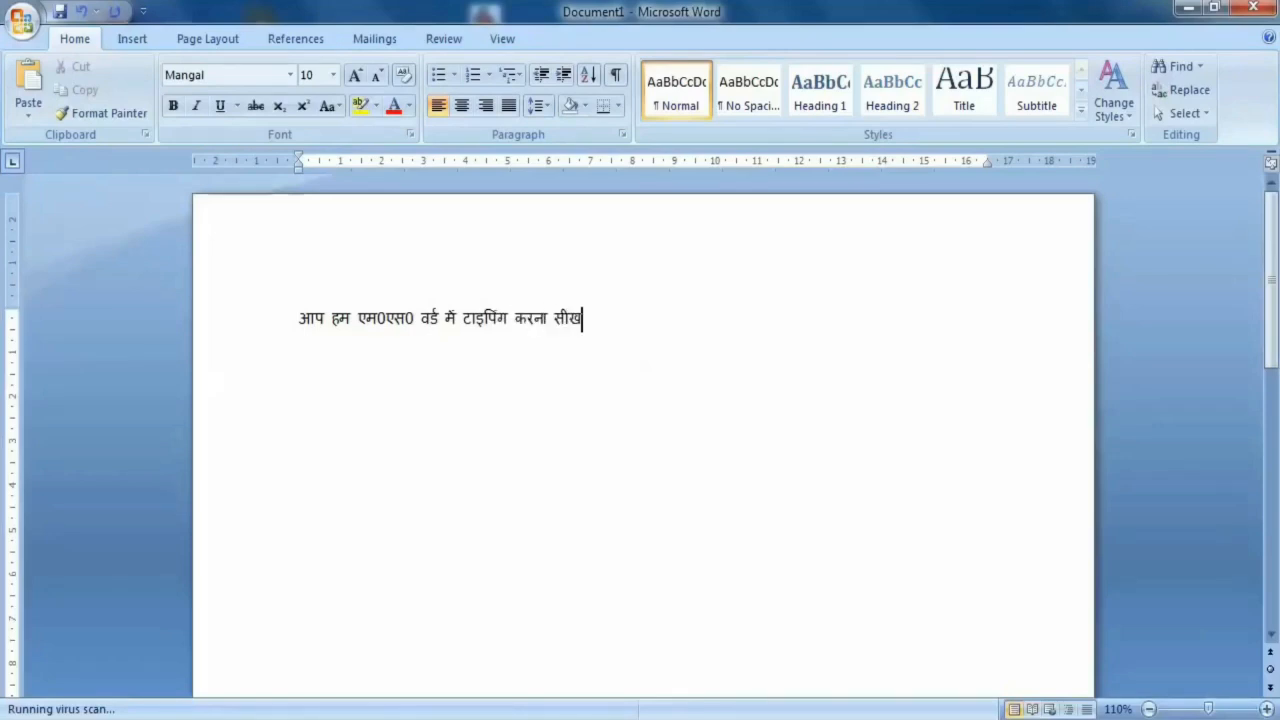
text(खेंगे)
click(610, 318)
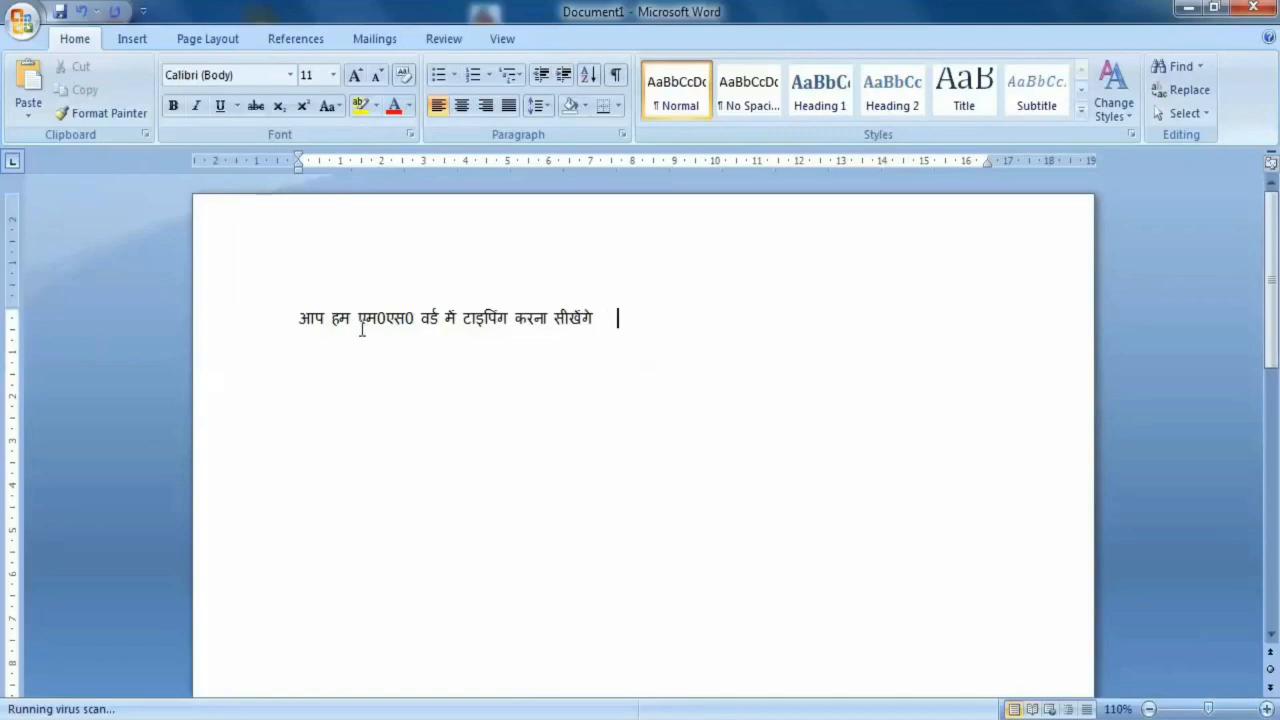
- Select the first word, "आप", of the sentence
click(302, 321)
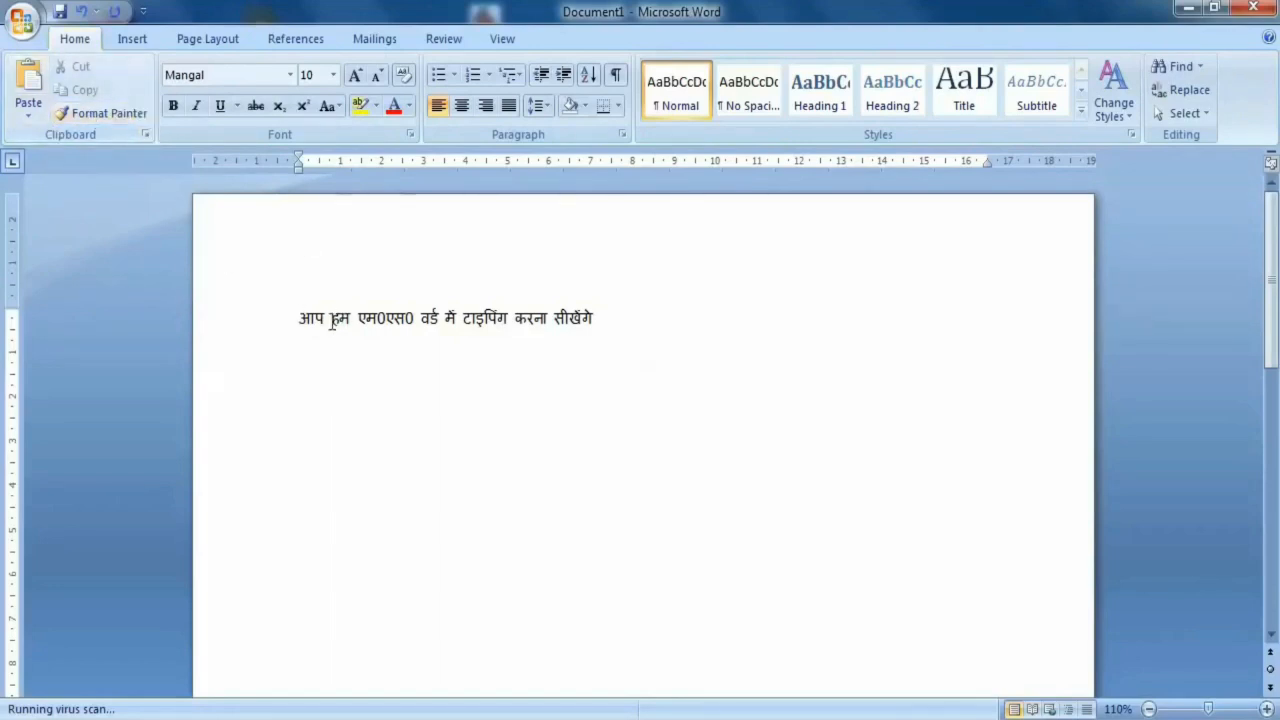
mouse_move(325, 318)
mouse_down()
mouse_move(317, 334)
mouse_move(300, 320)
mouse_up()
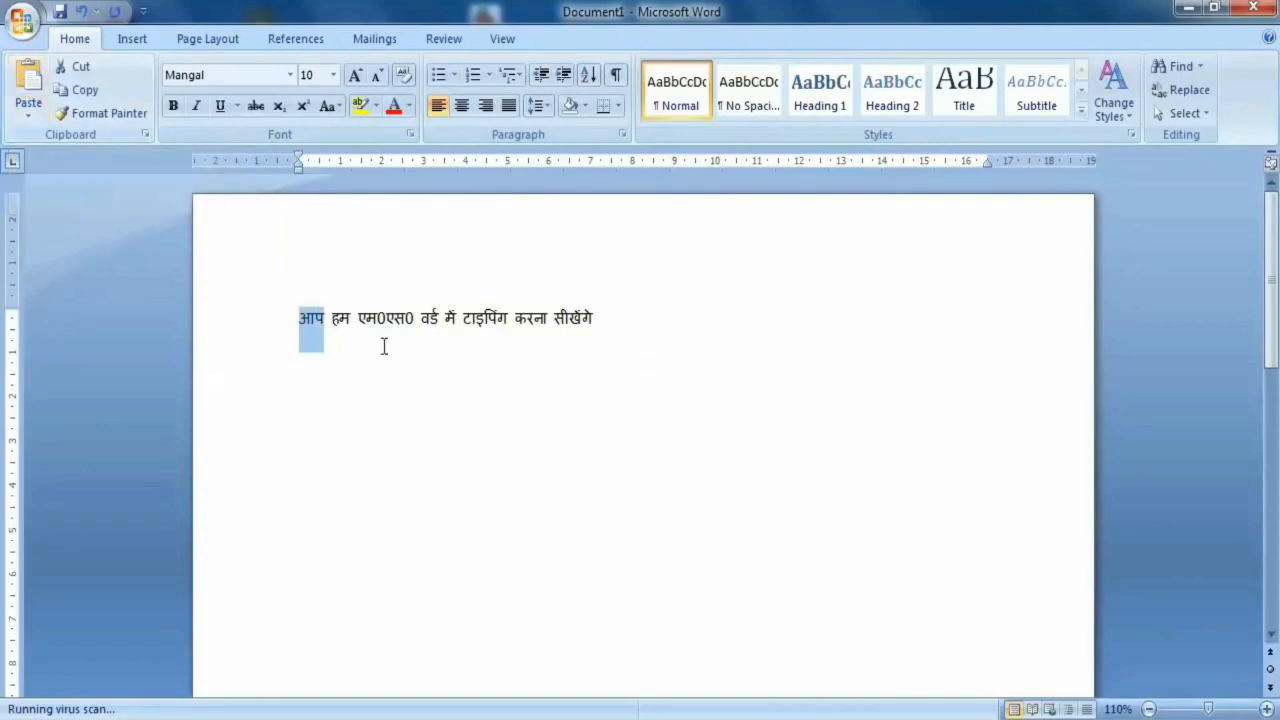
click(369, 316)
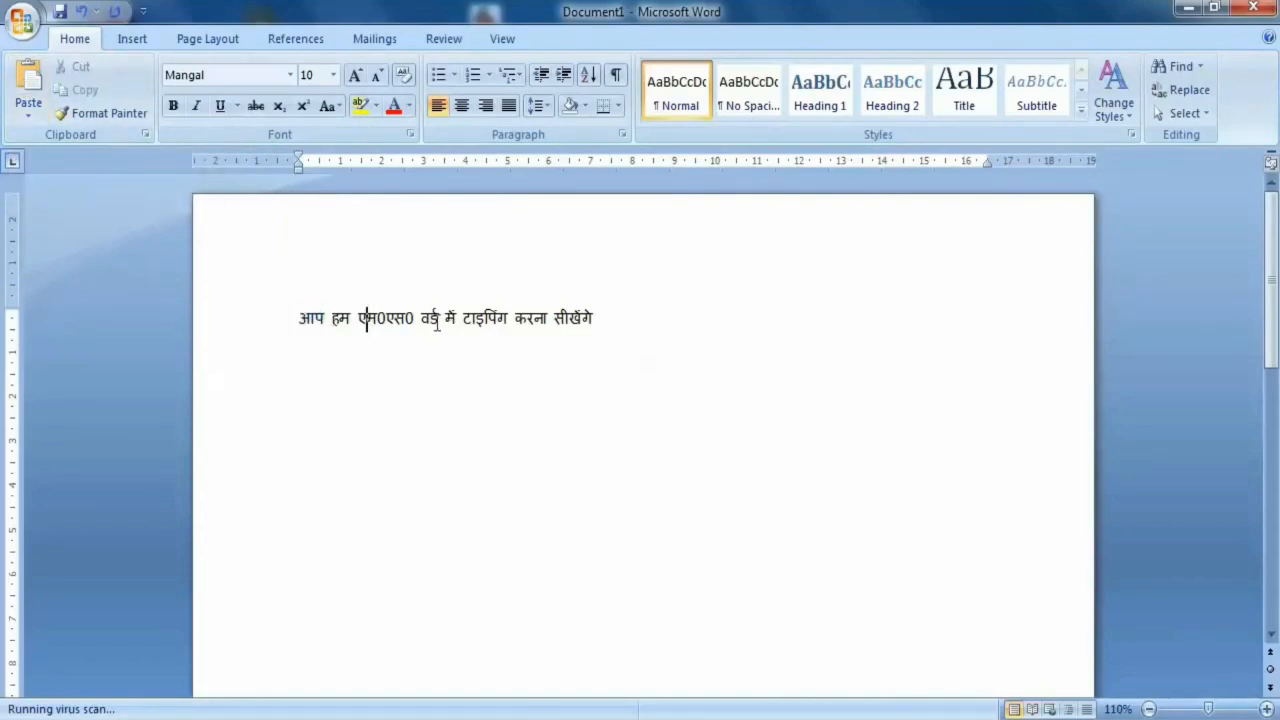
drag(327, 318, 299, 320)
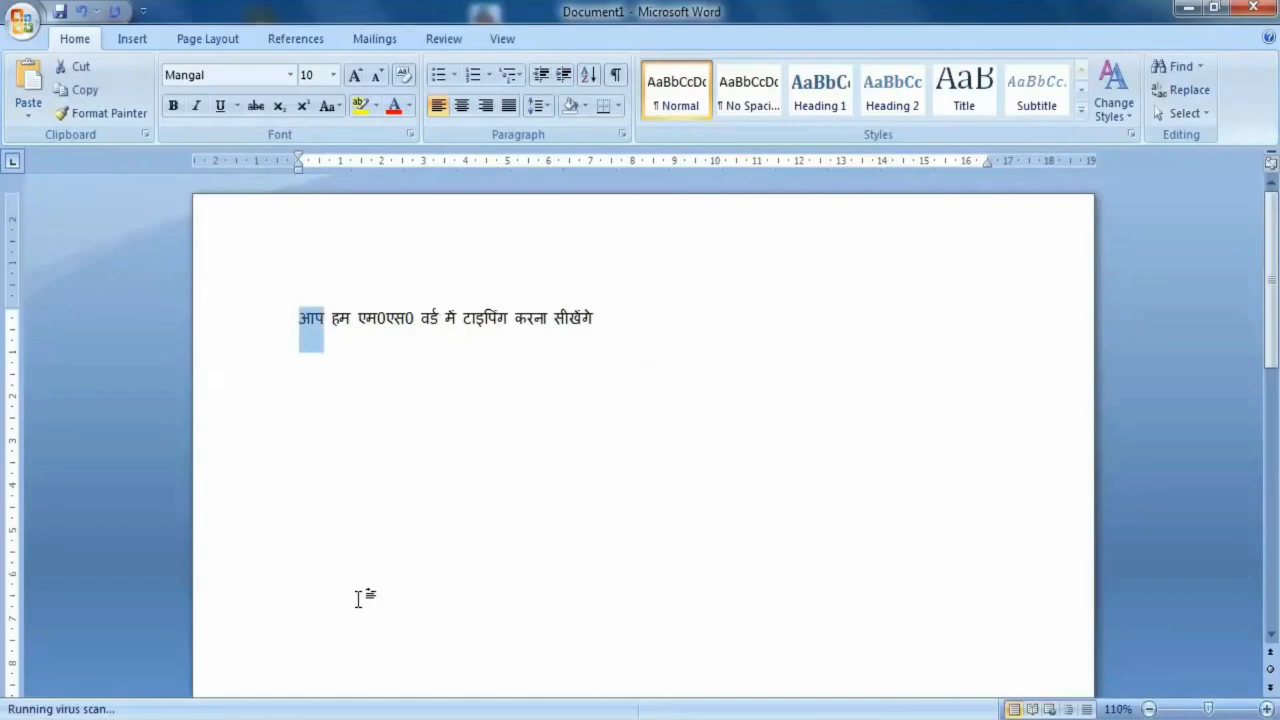
click(325, 318)
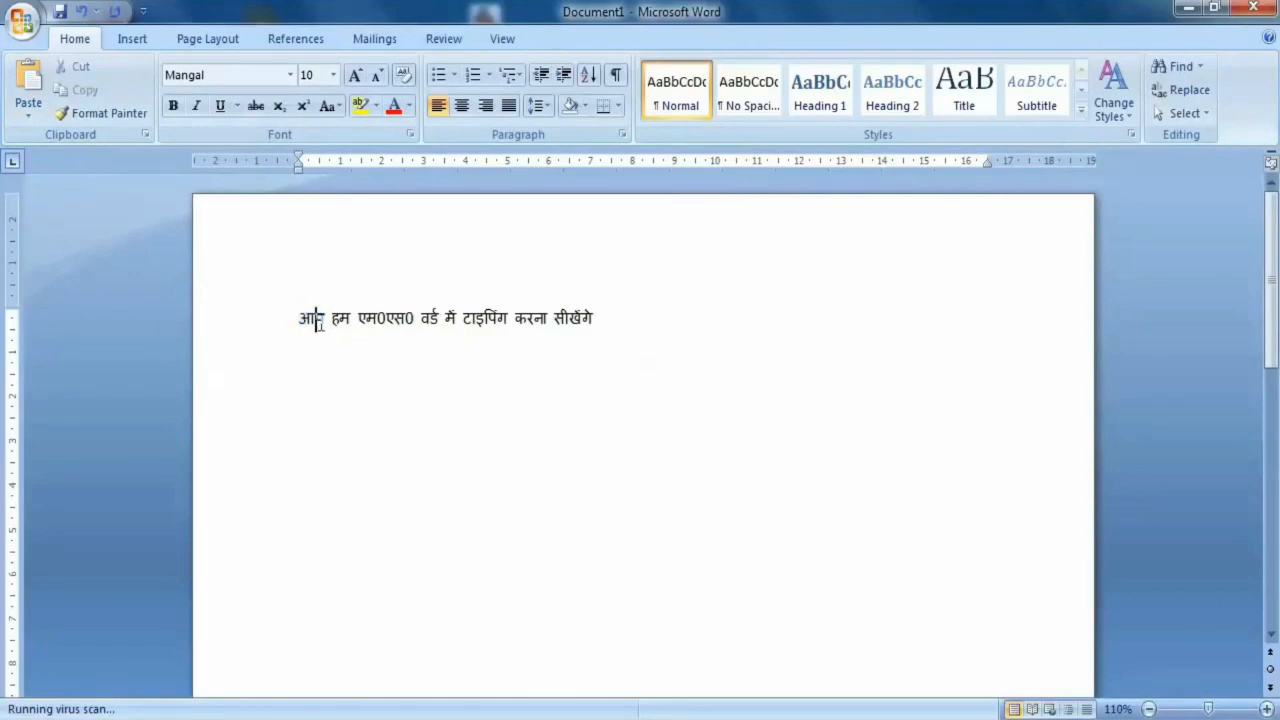
drag(325, 318, 306, 325)
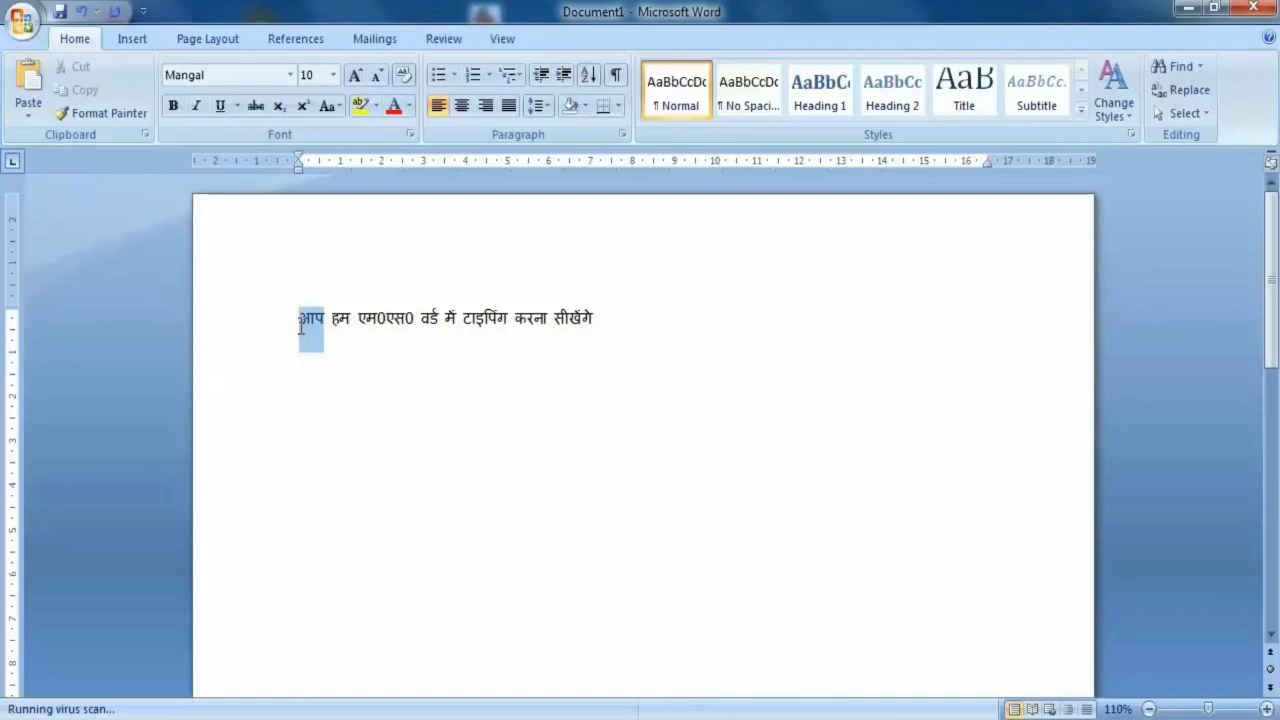
- Extend the text selection from the start of the sentence through the word "टाइपिंग"
click(326, 317)
key(shift+Right)
key(shift+Right)
key(shift+Right)
key(shift+Right)
key(shift+Right)
key(shift+Right)
key(shift+Right)
key(shift+Right)
key(shift+Right)
key(shift+Right)
key(shift+Right)
key(shift+Right)
key(shift+Right)
key(shift+Right)
key(shift+Right)
key(shift+Right)
key(shift+Right)
key(shift+Right)
key(shift+Right)
key(shift+Right)
key(shift+Right)
key(shift+Right)
key(shift+Right)
key(shift+Right)
key(shift+Right)
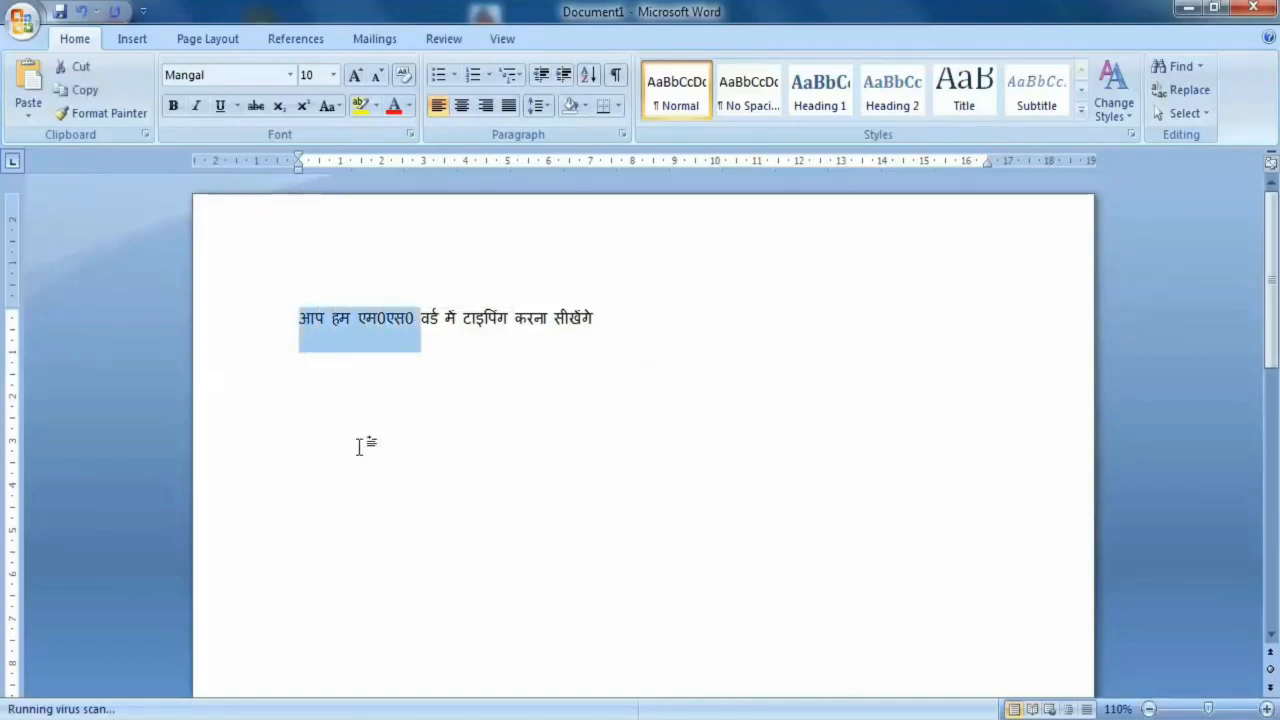
key(shift+Right)
key(shift+Right)
key(shift+Right)
key(shift+Right)
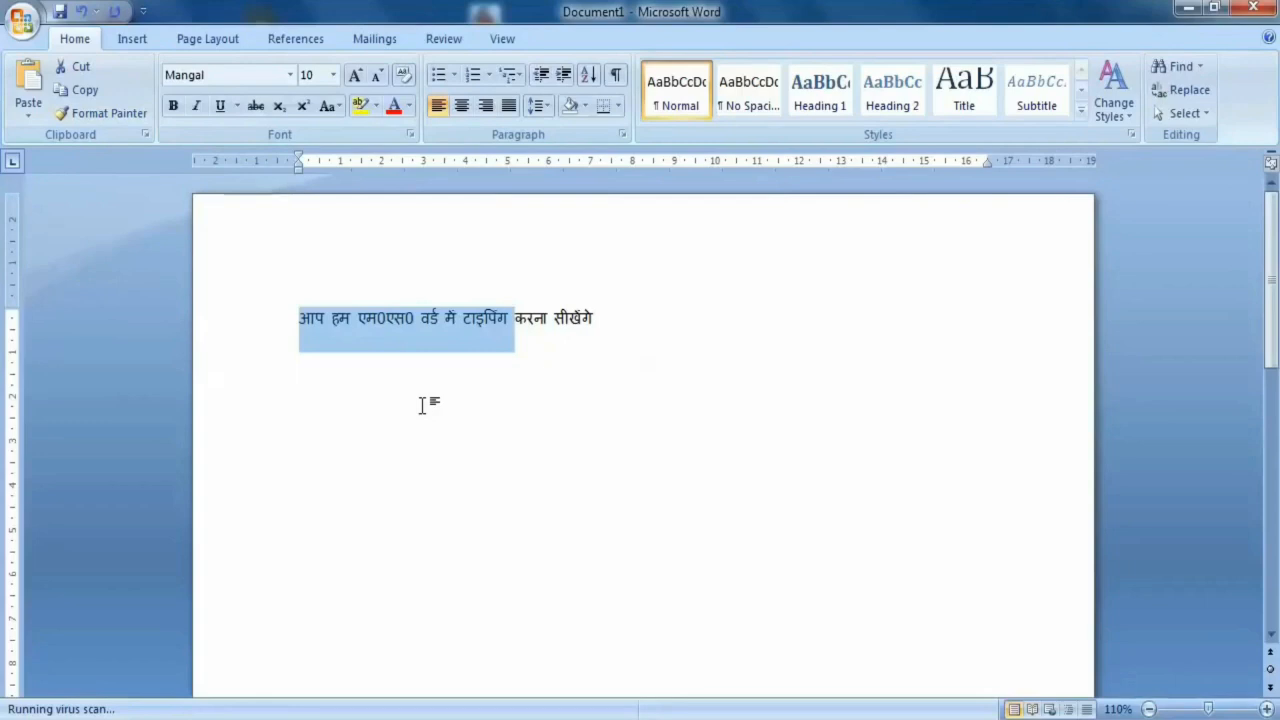
- Copy "एम0एस0 वर्ड" from the sentence and show the Office Clipboard pane
drag(445, 315, 358, 316)
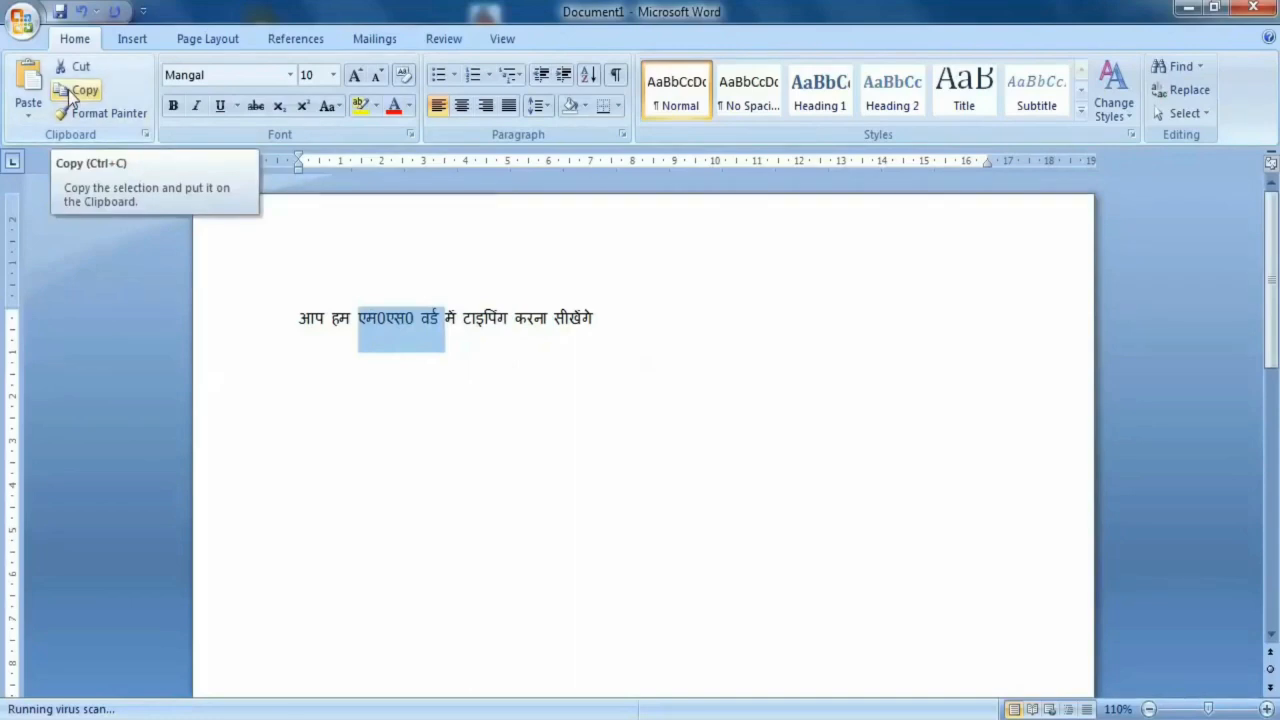
click(70, 95)
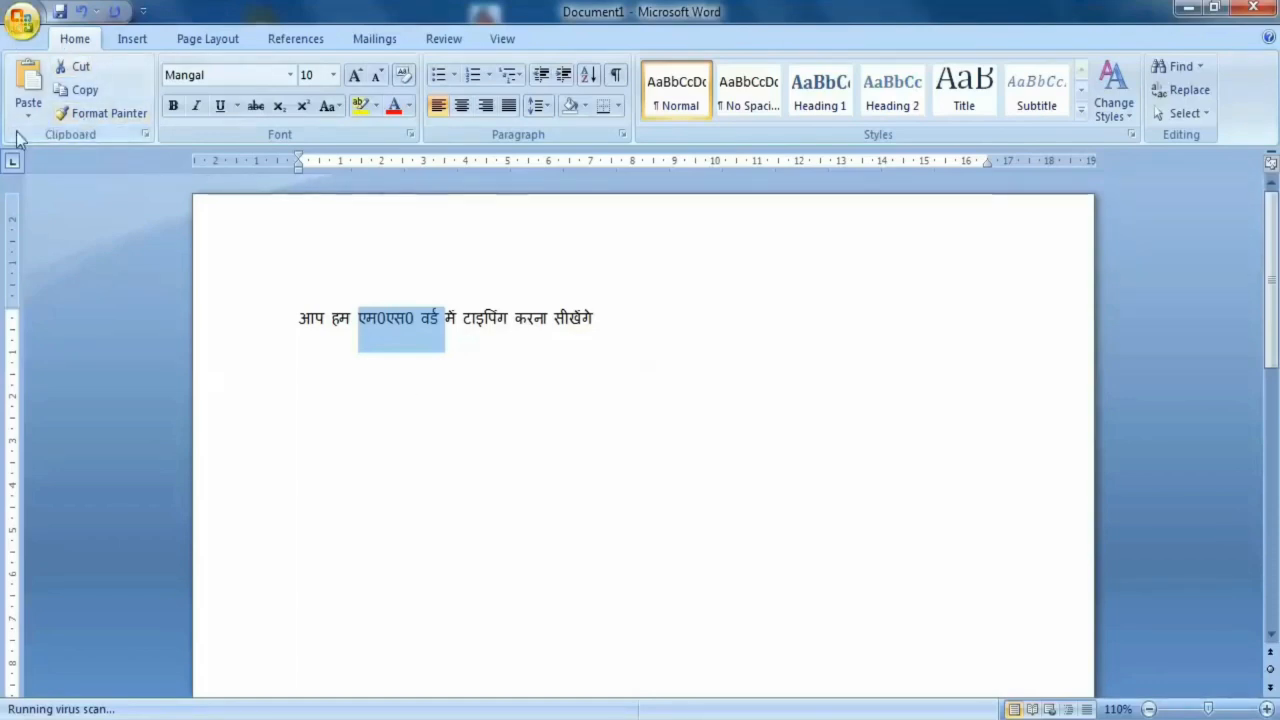
click(146, 135)
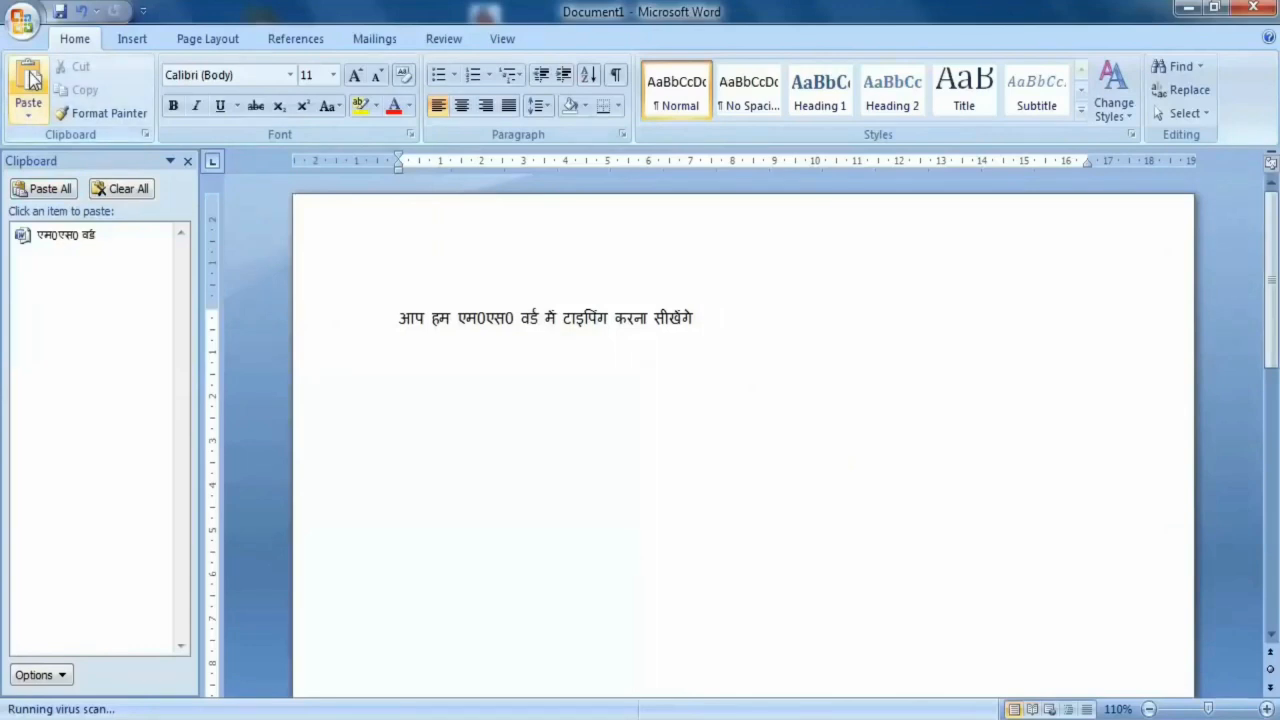
- Paste the copied "एम0एस0 वर्ड" at the end of the sentence
click(31, 117)
click(29, 80)
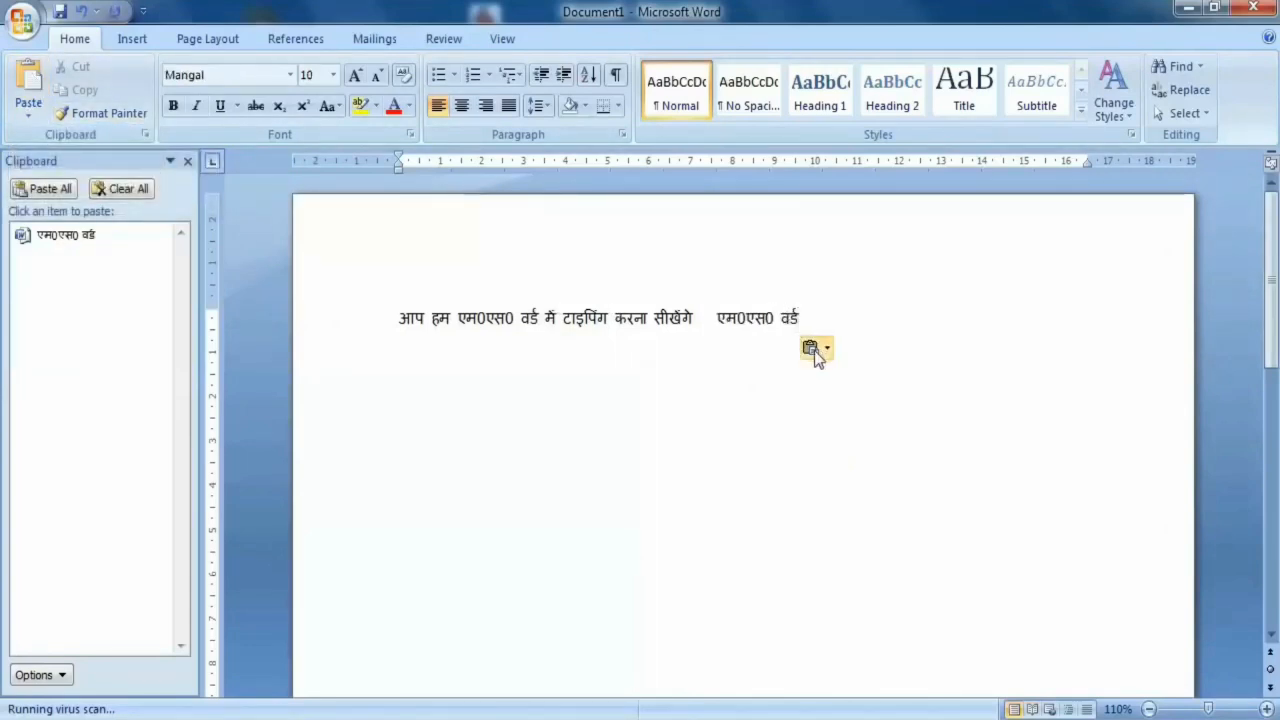
click(814, 352)
click(723, 360)
- Delete the extra spaces before the pasted "एम0एस0 वर्ड", undoing the deletion of its first letter
click(705, 316)
key(Delete)
key(Delete)
key(Delete)
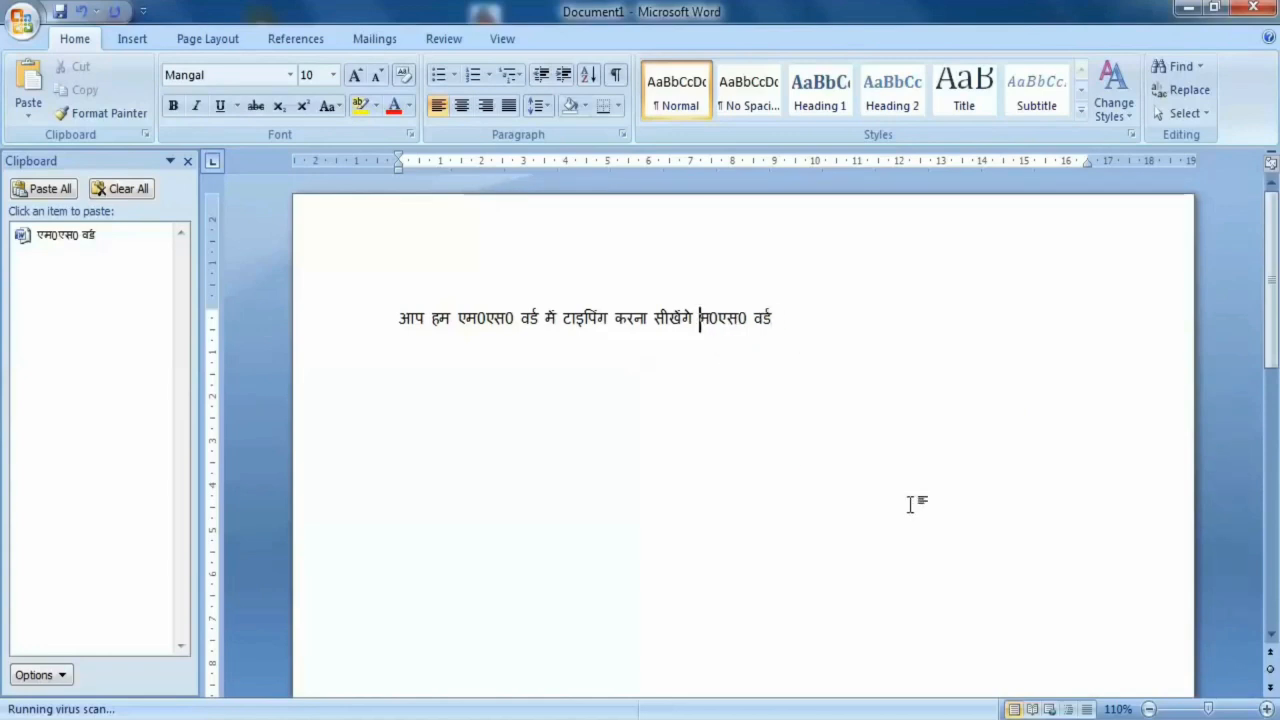
key(ctrl+z)
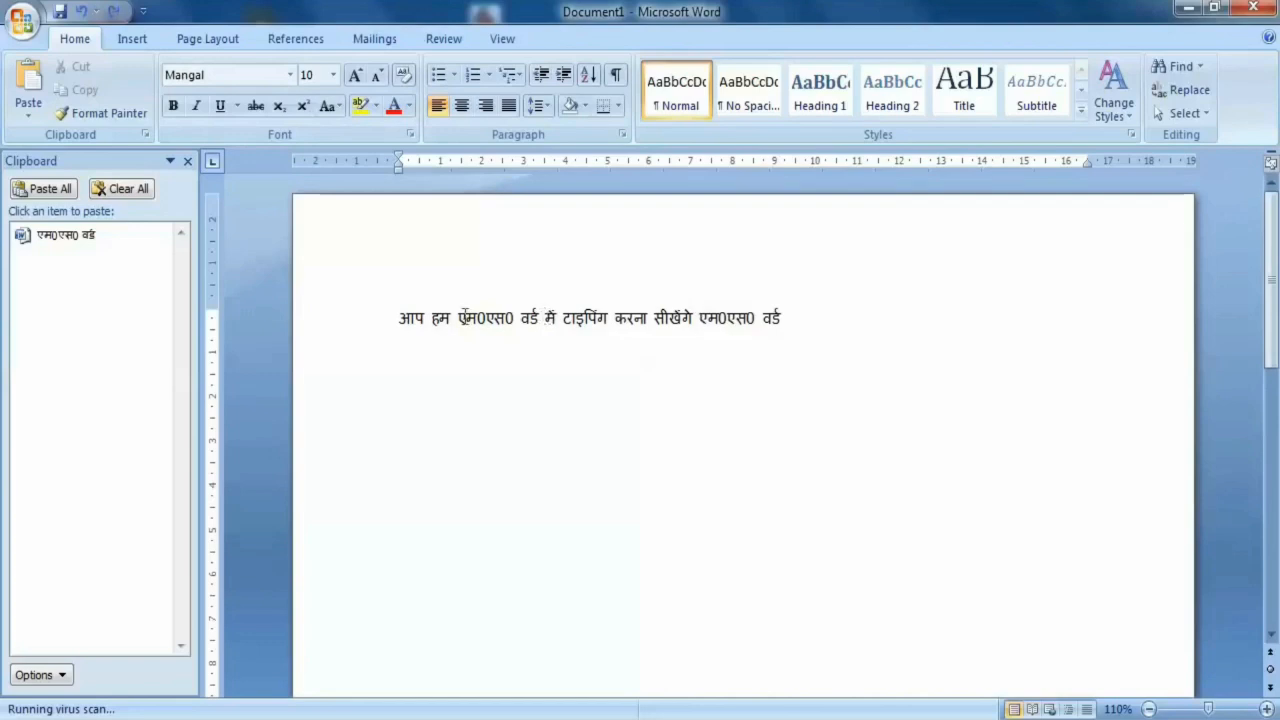
- Move "आप हम" from the start of the sentence to its end by cutting and pasting it
drag(450, 318, 407, 327)
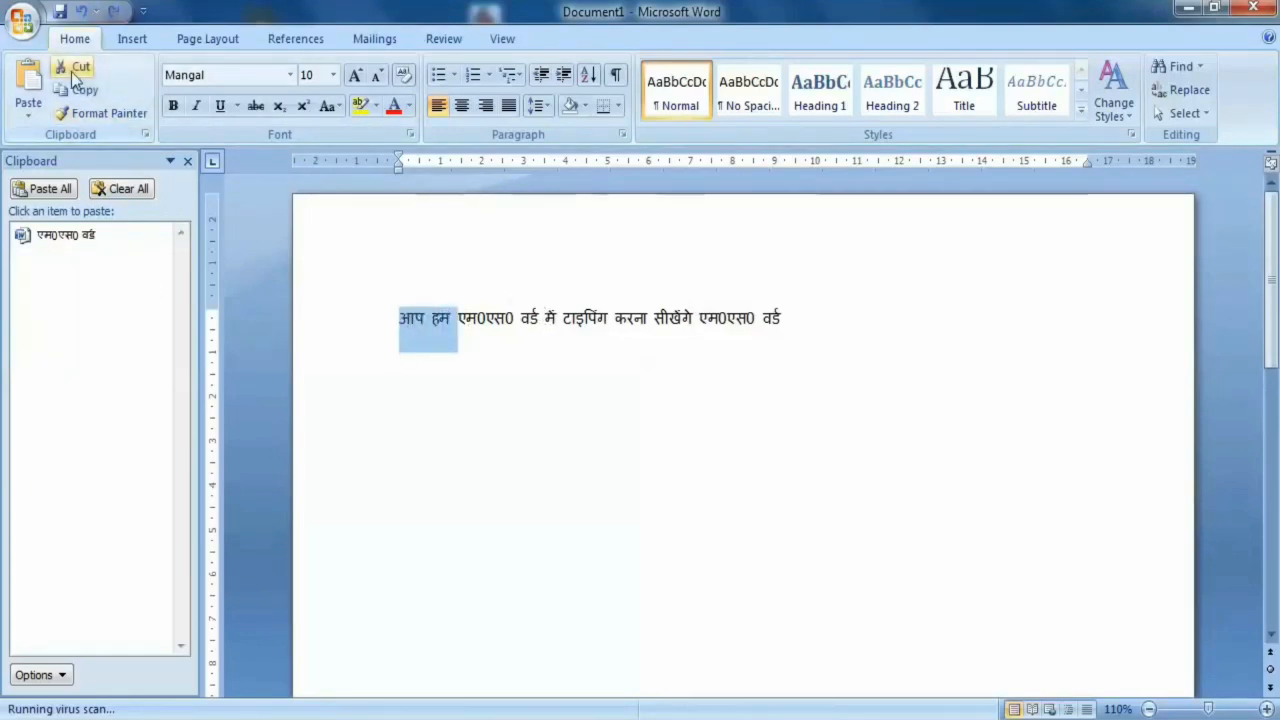
click(73, 70)
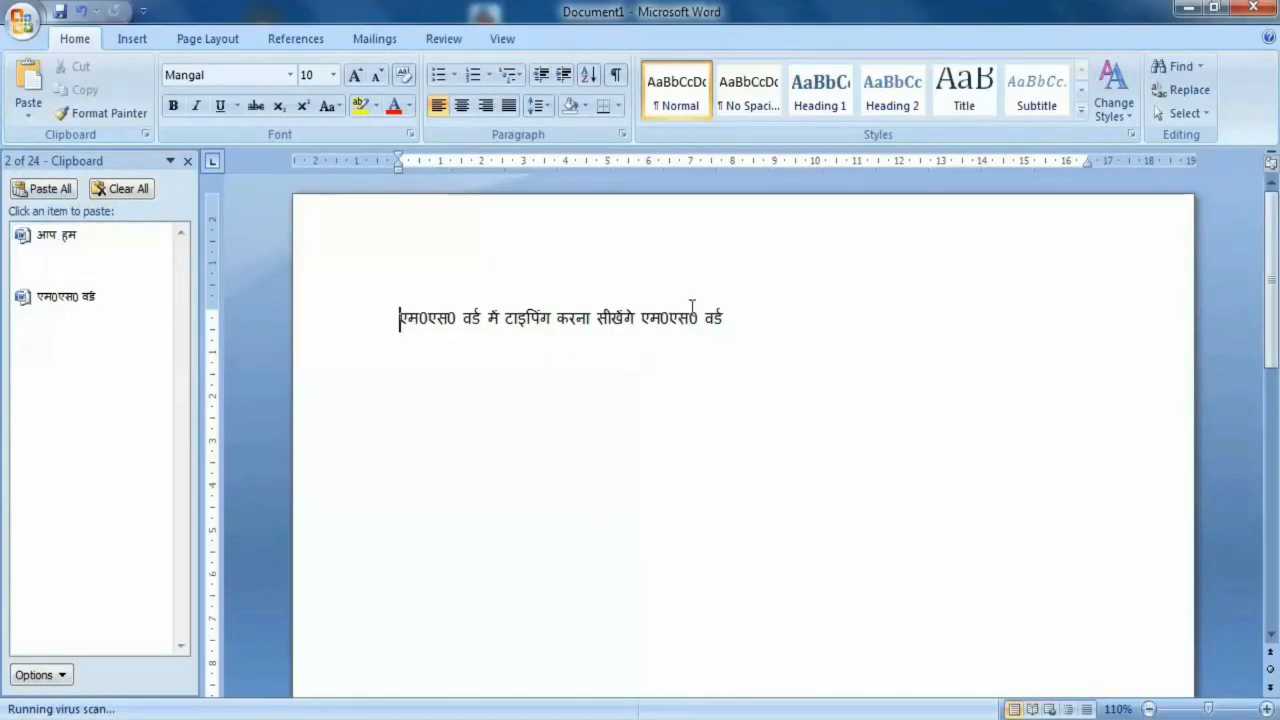
click(766, 324)
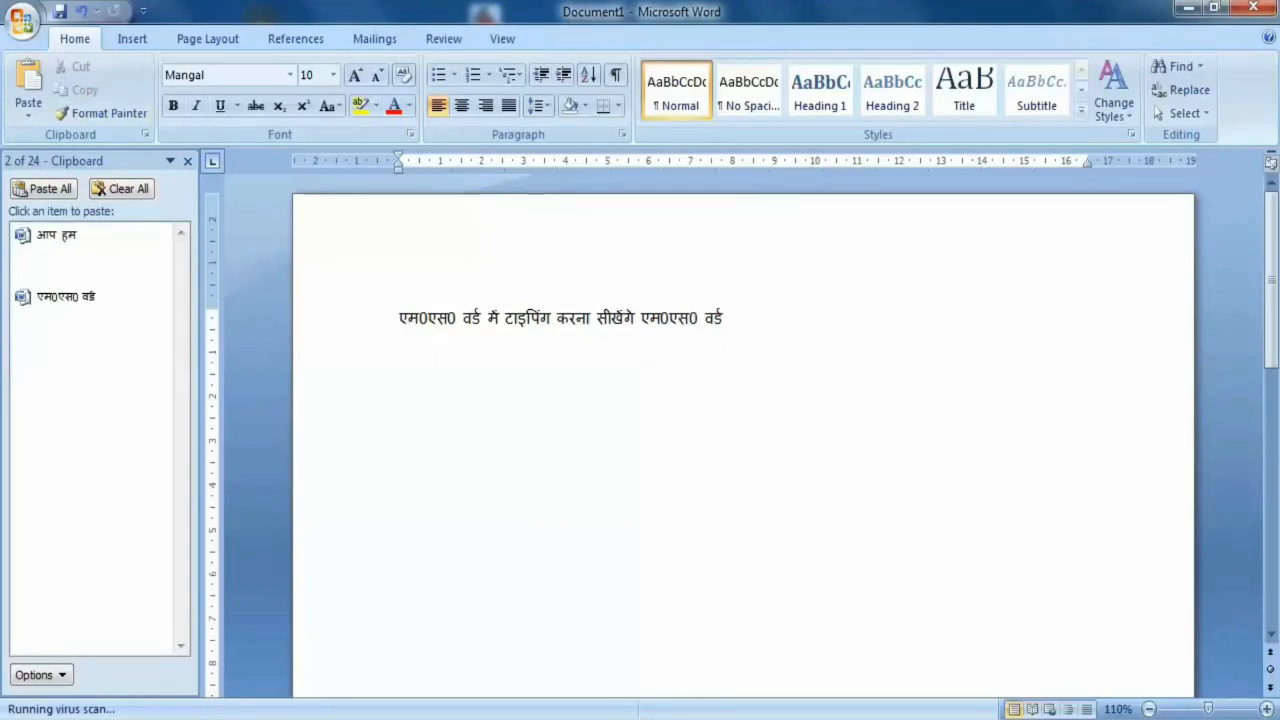
click(40, 85)
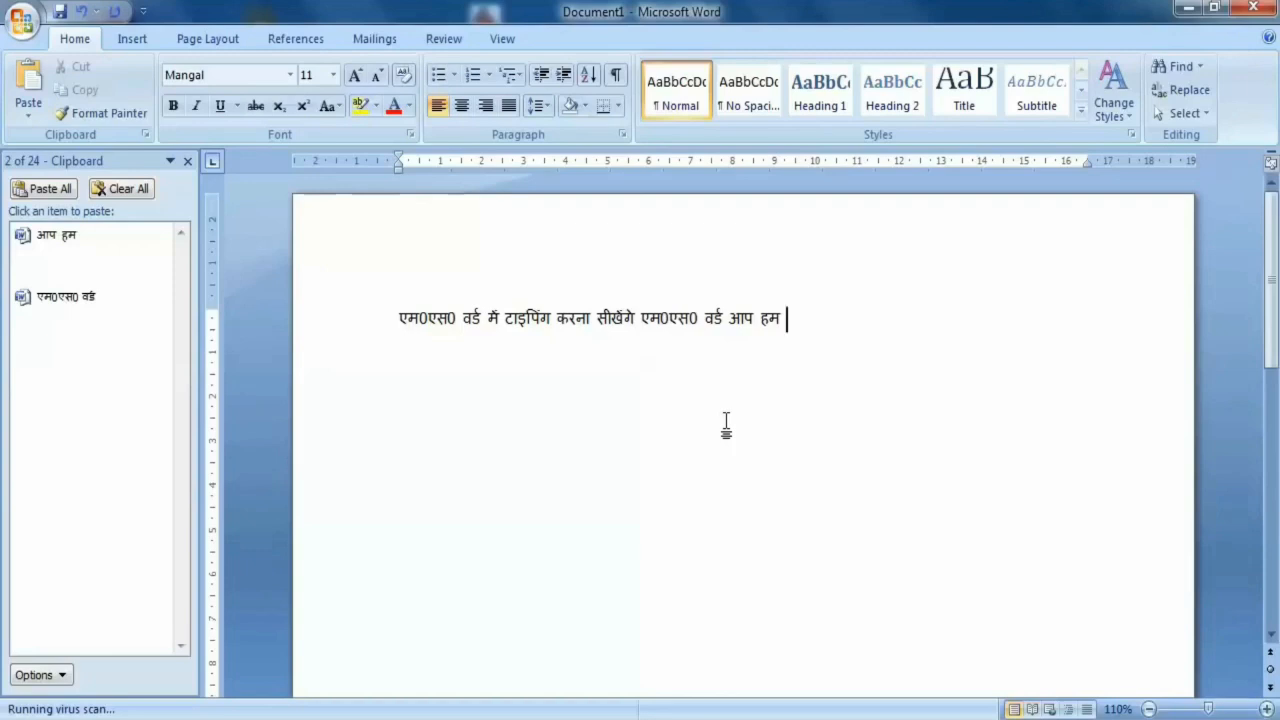
- Add the word "mybigguide" at the end of the line
text(m)
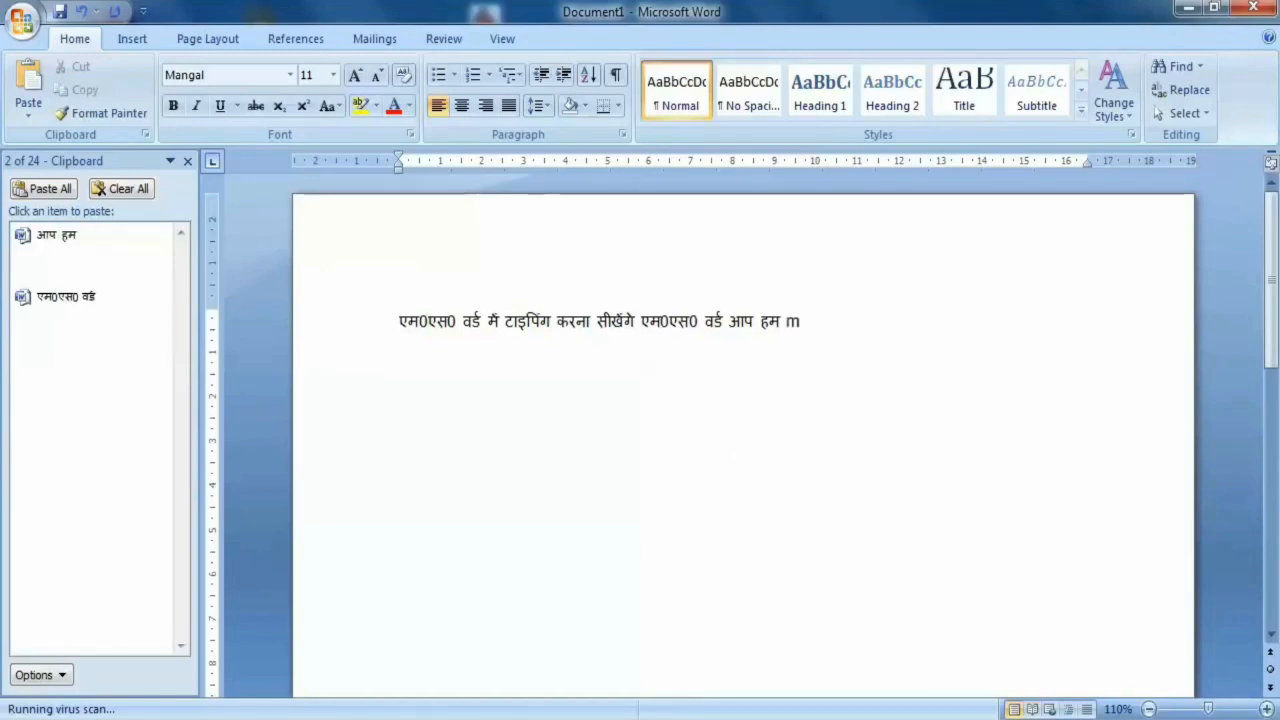
text(ybigguide)
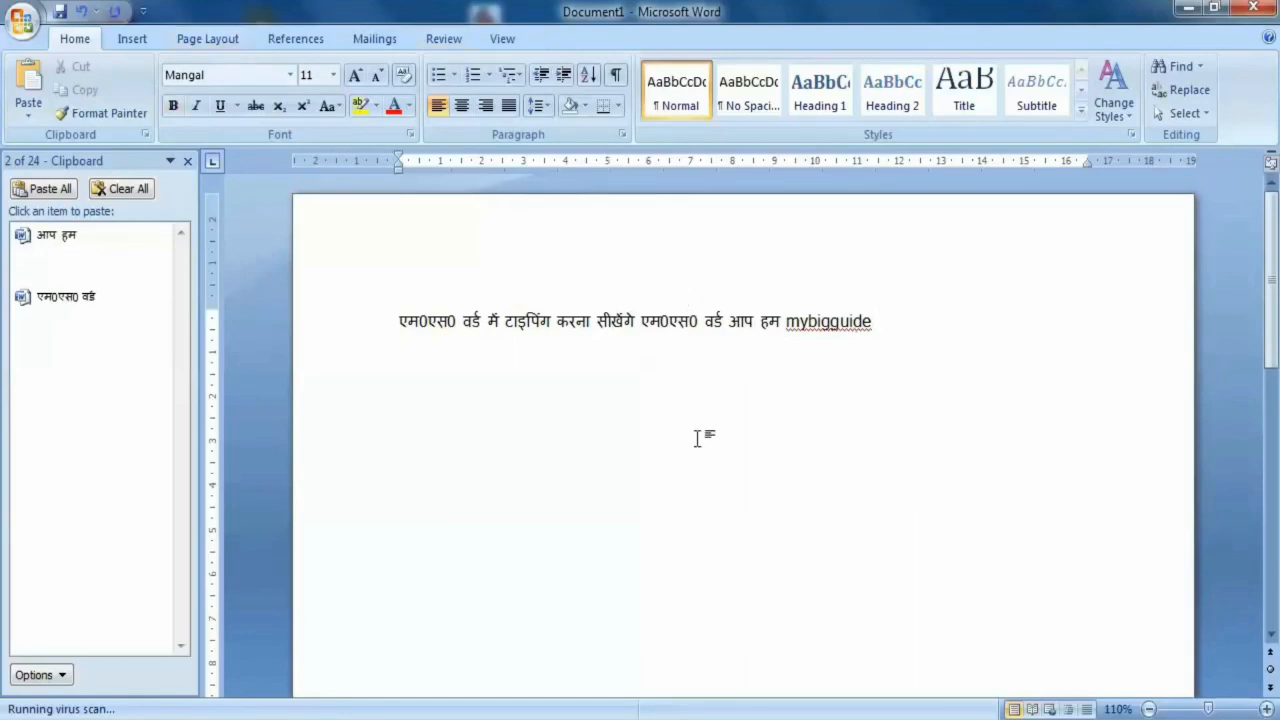
- Set the font of the word "mybigguide" to Blade Runner Movie Font
drag(877, 325, 786, 325)
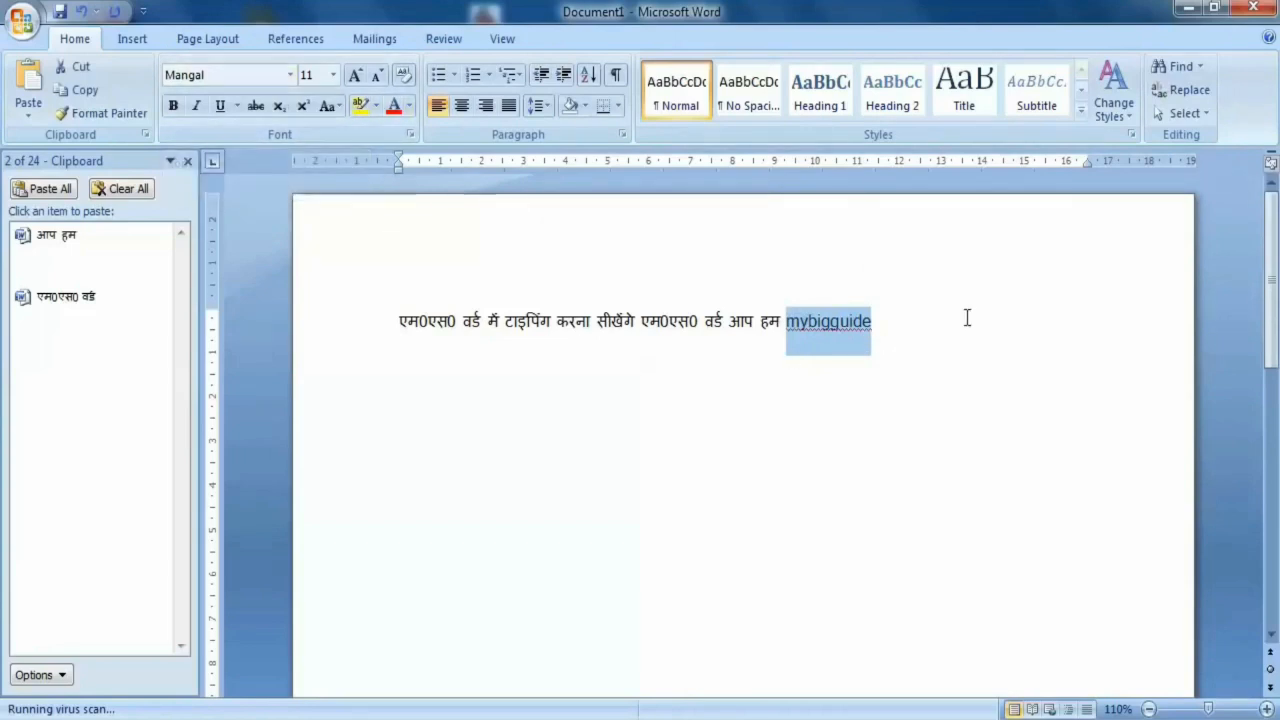
drag(787, 322, 876, 322)
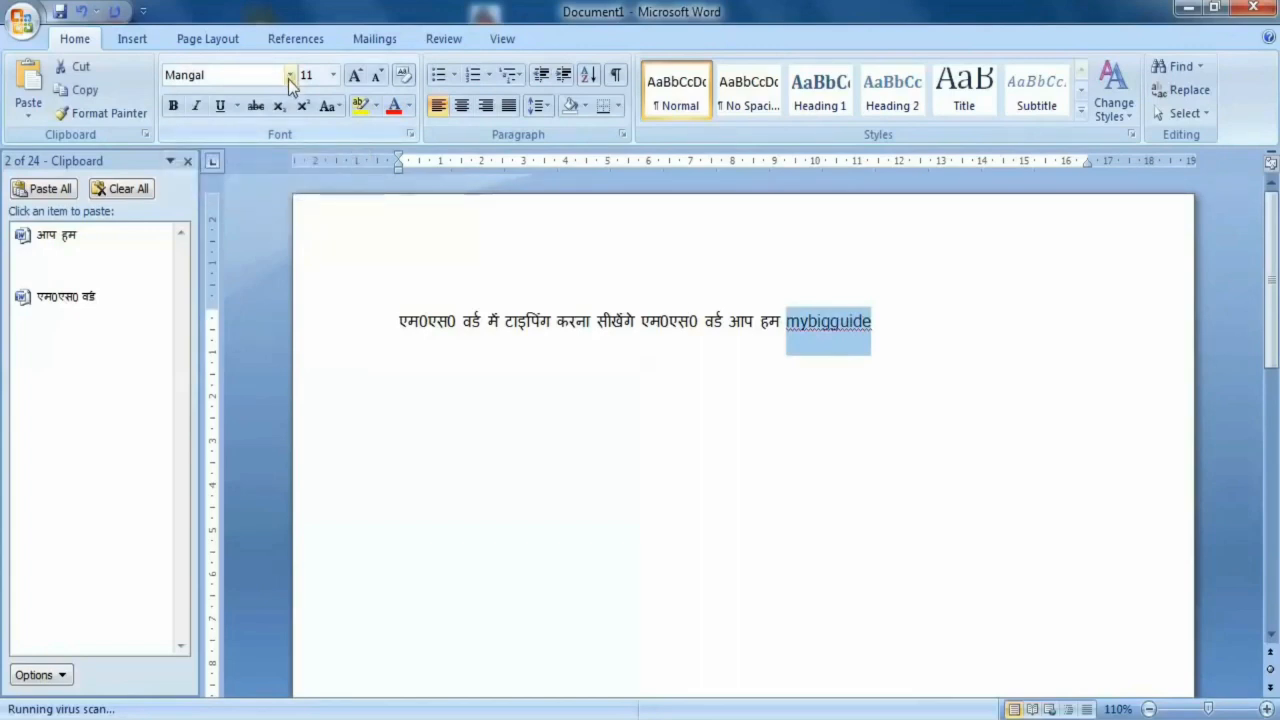
click(289, 77)
click(291, 77)
click(291, 76)
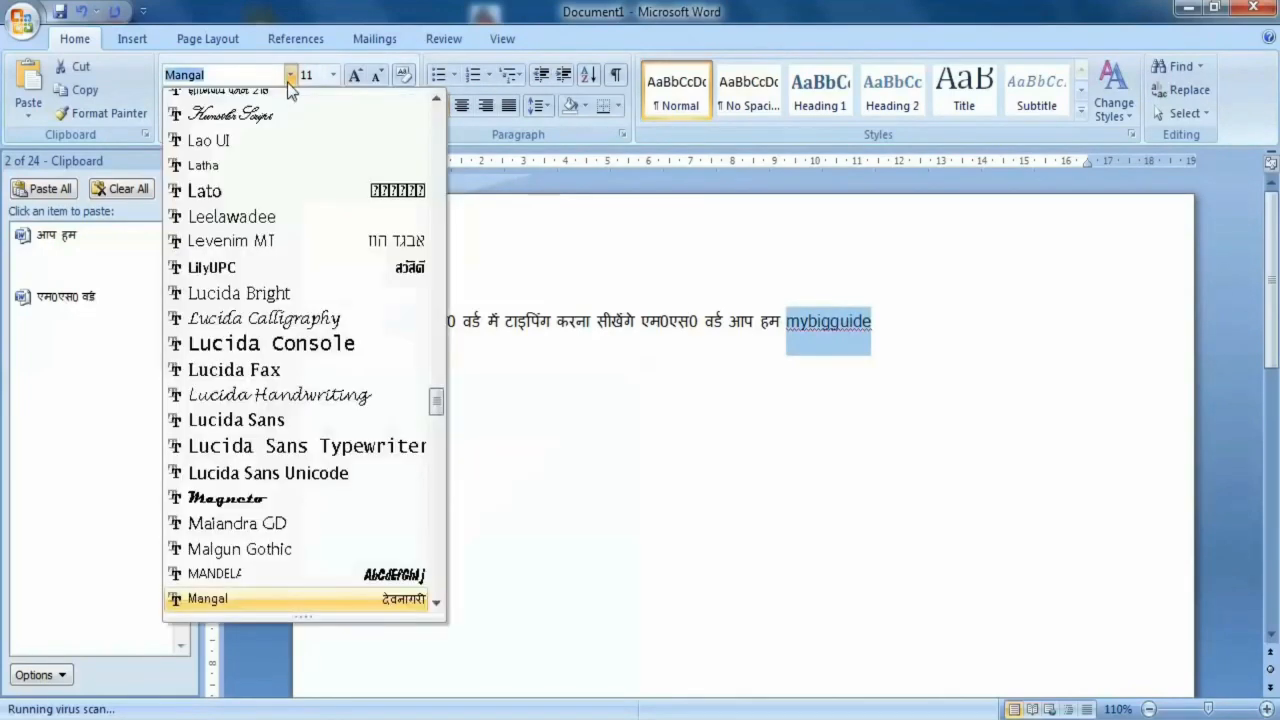
drag(441, 401, 421, 177)
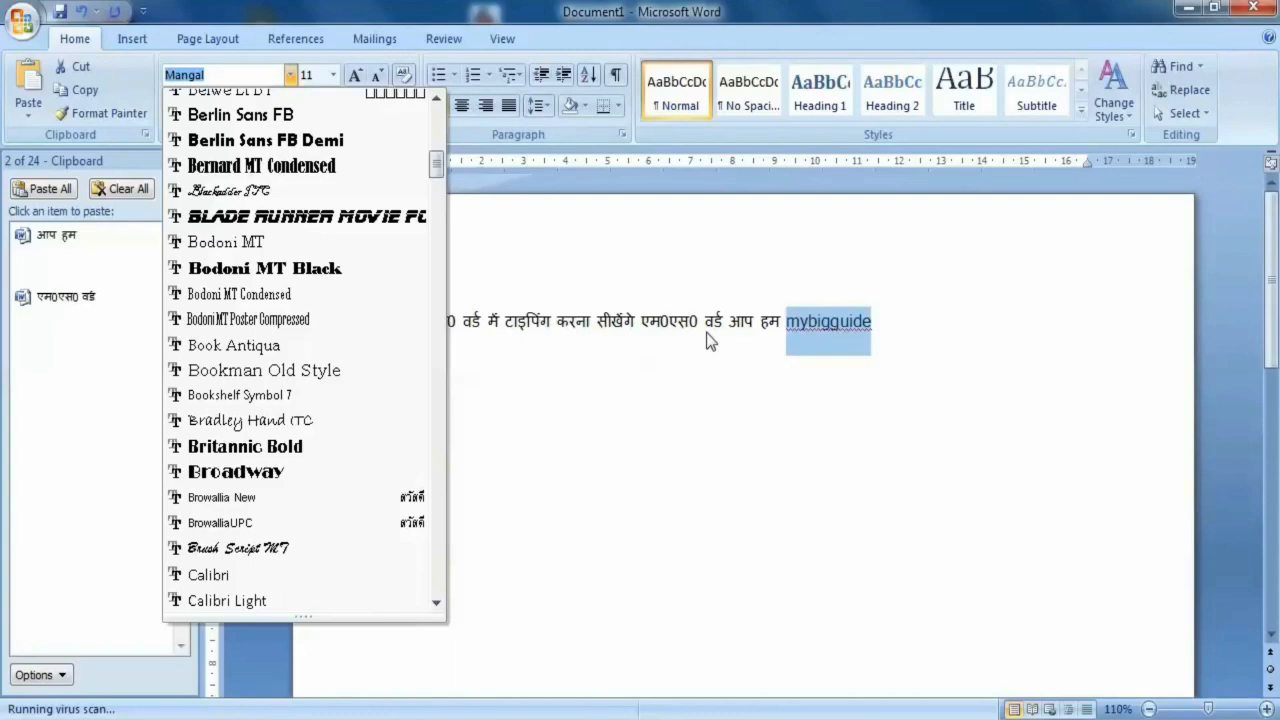
click(275, 216)
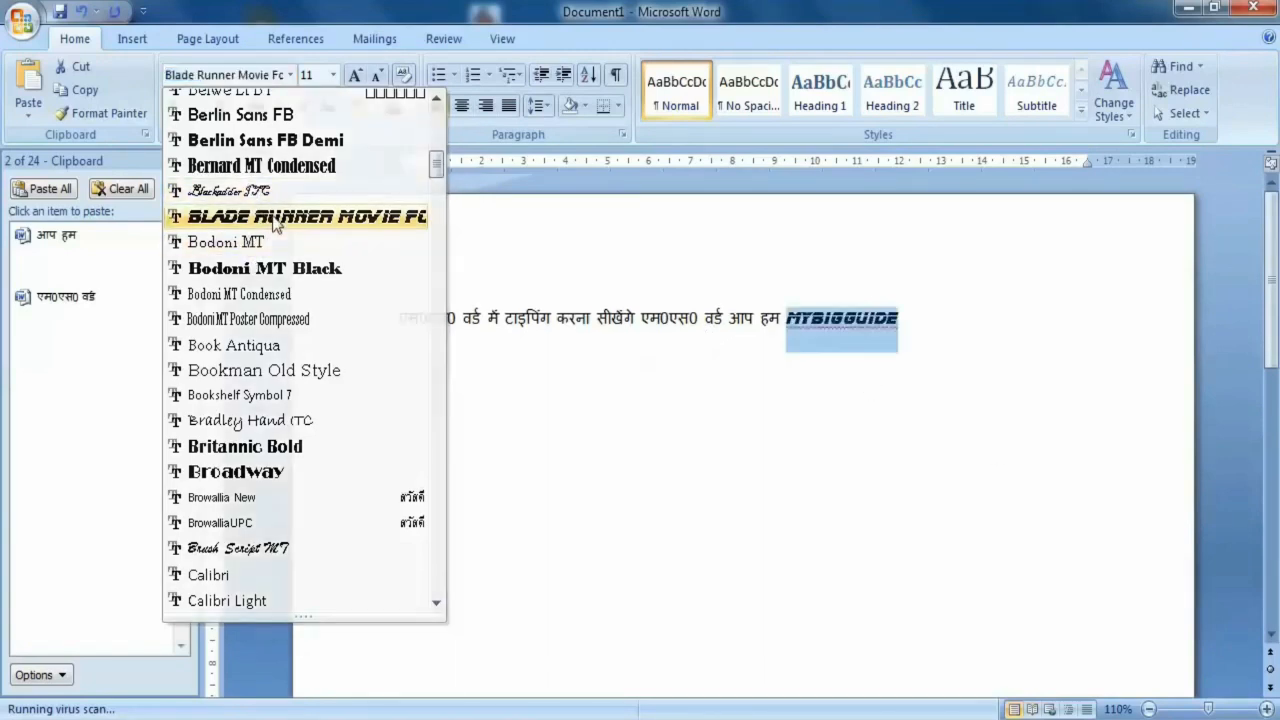
- Set the font of the word "mybigguide" to Book Antiqua
click(291, 75)
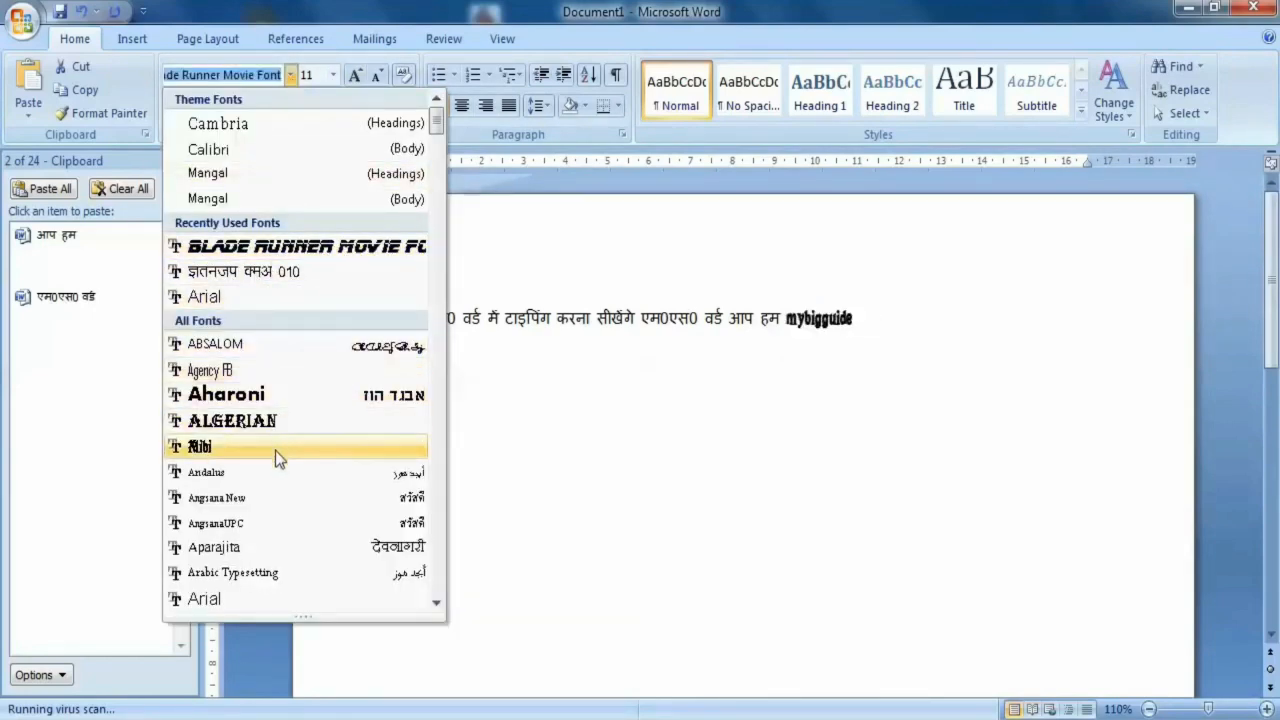
scroll(278, 550, down, 6)
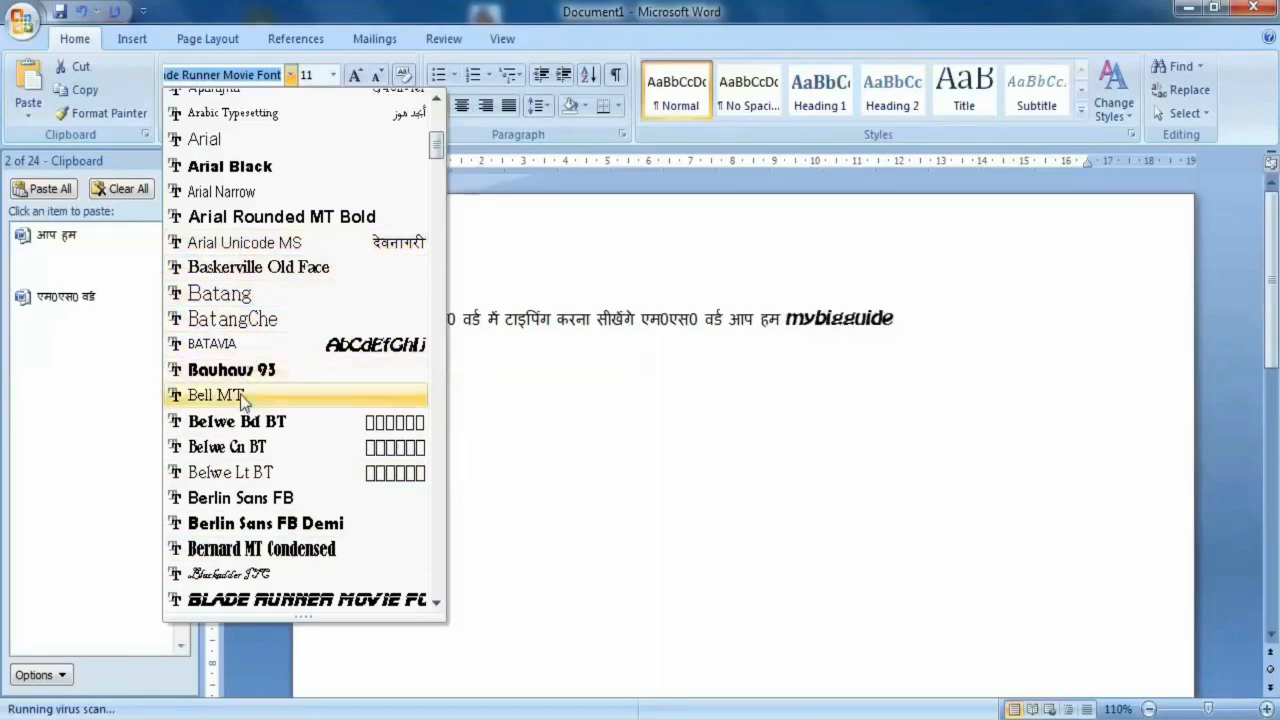
scroll(240, 394, down, 5)
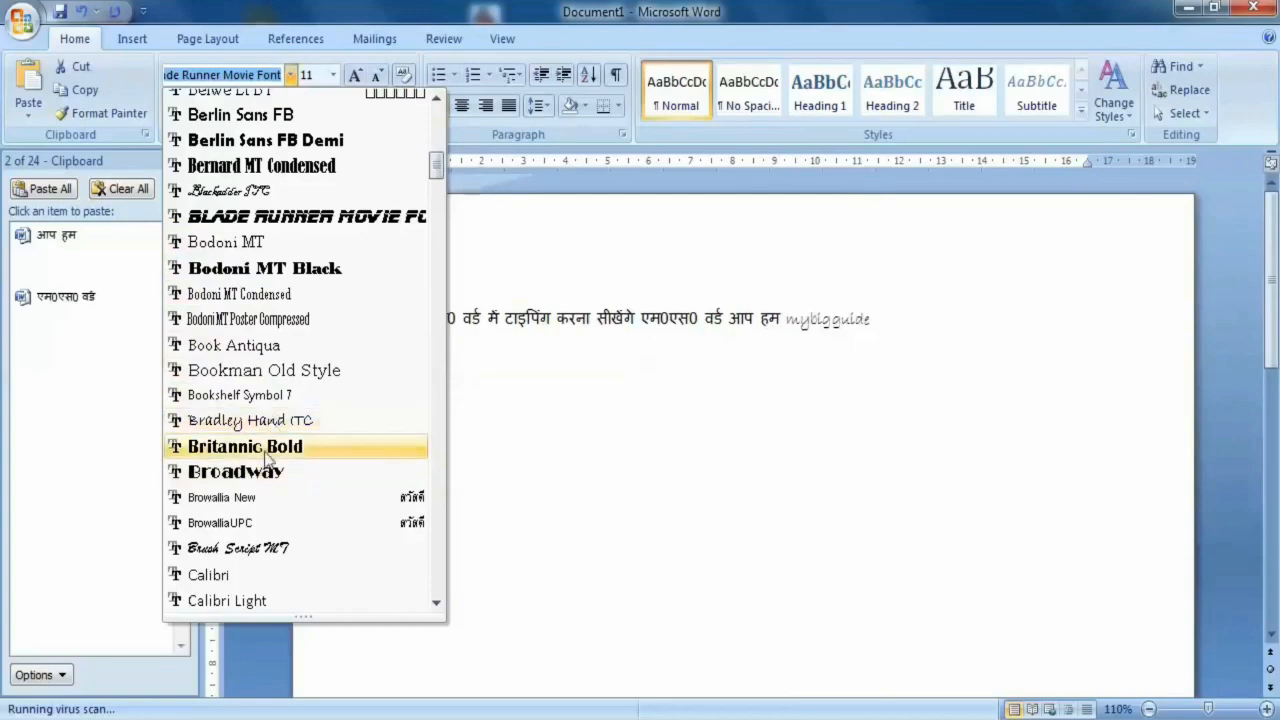
click(240, 345)
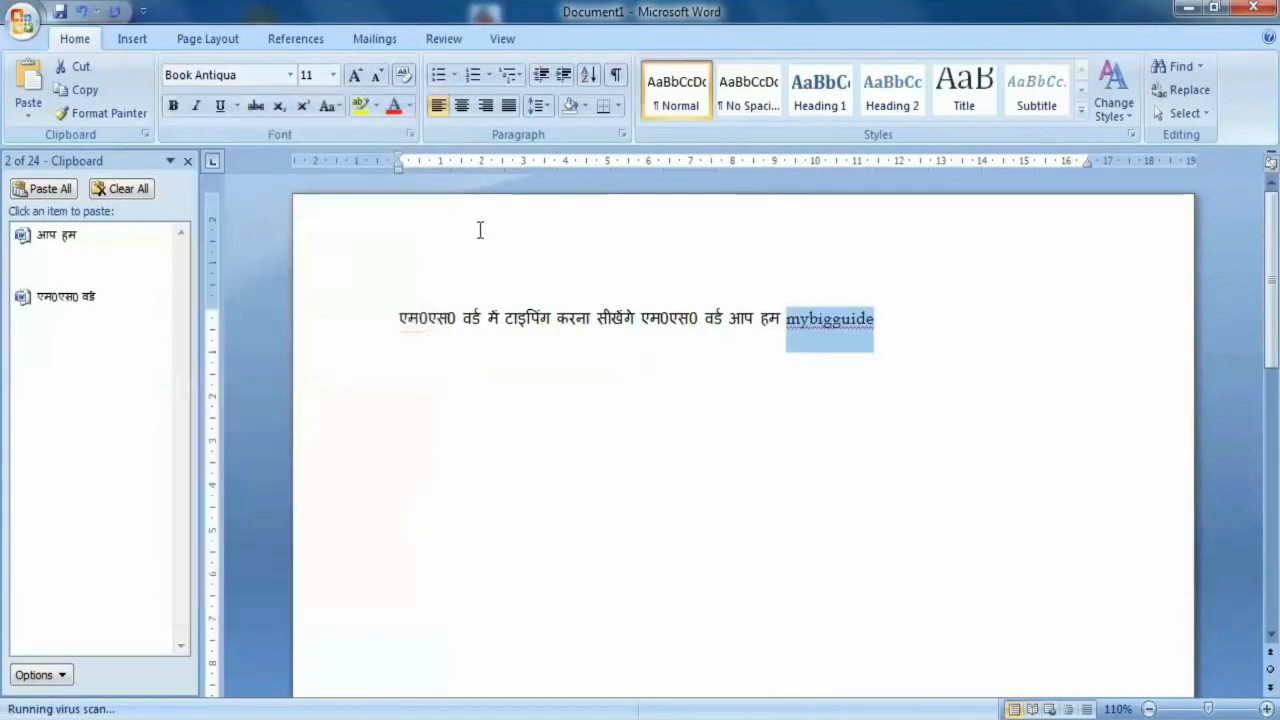
- Enlarge the word "mybigguide" through the preset font sizes 36, 48 and 72
click(333, 75)
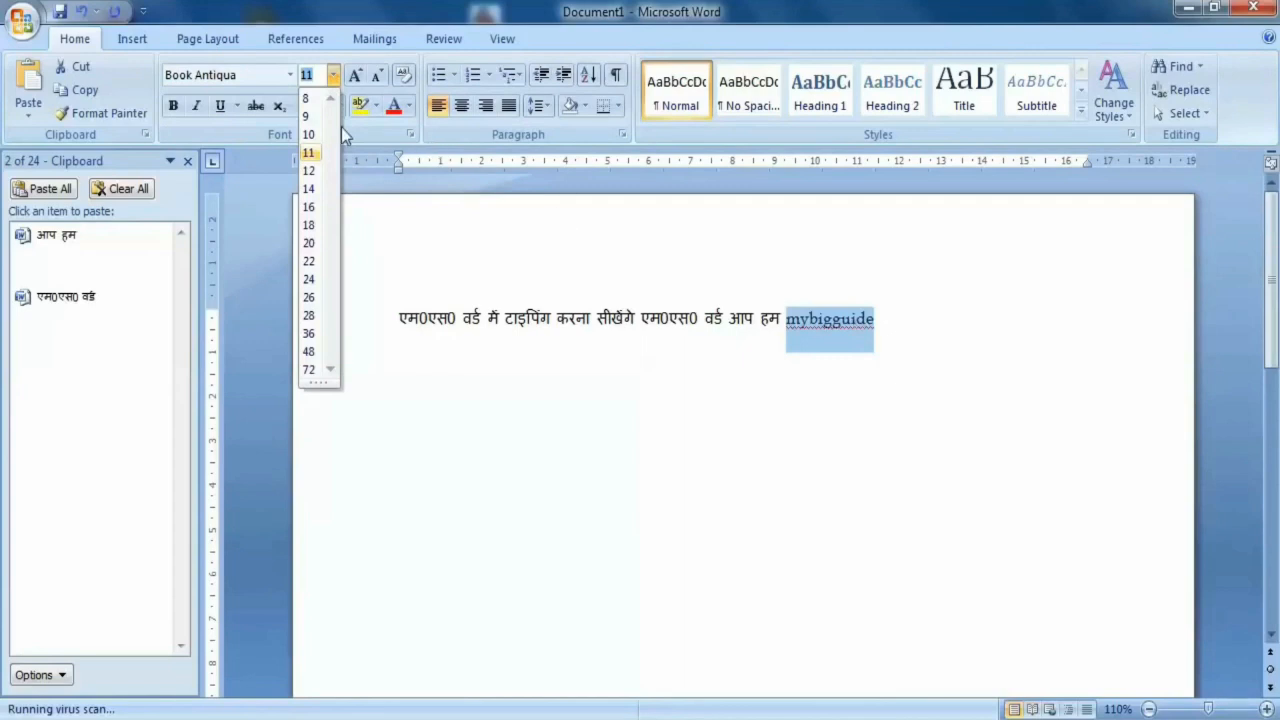
click(310, 333)
click(334, 76)
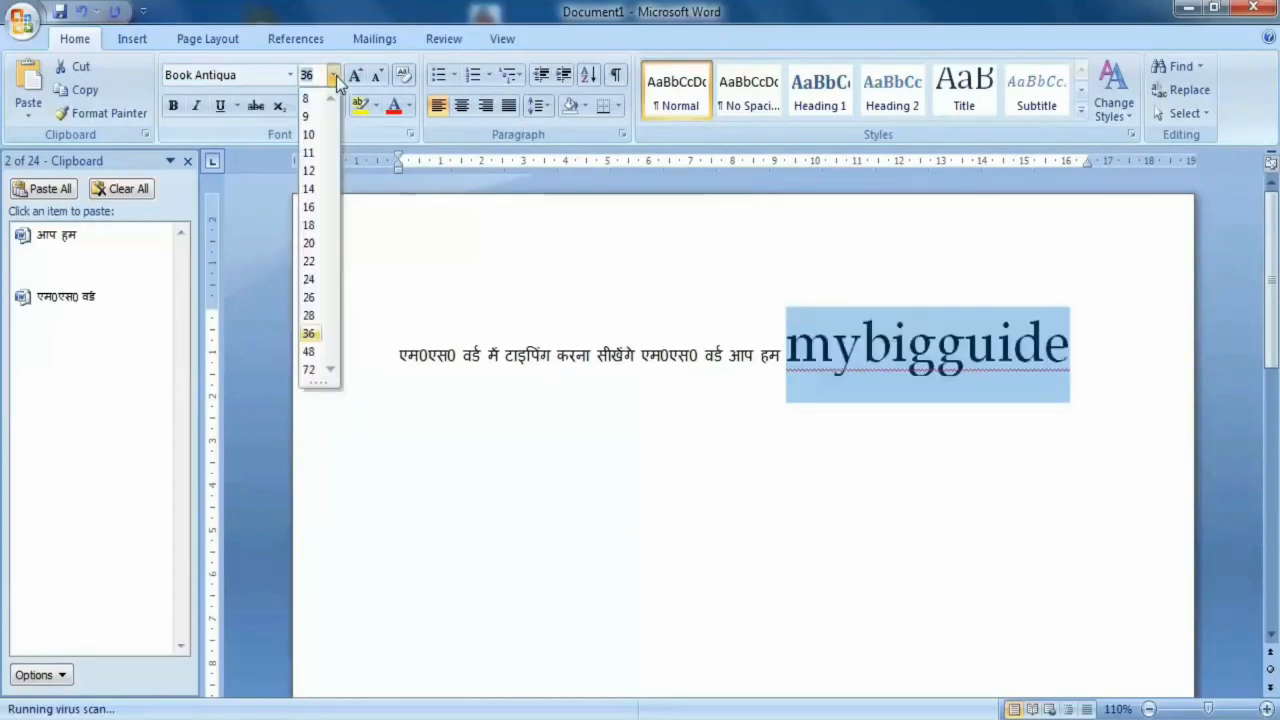
click(309, 351)
click(334, 76)
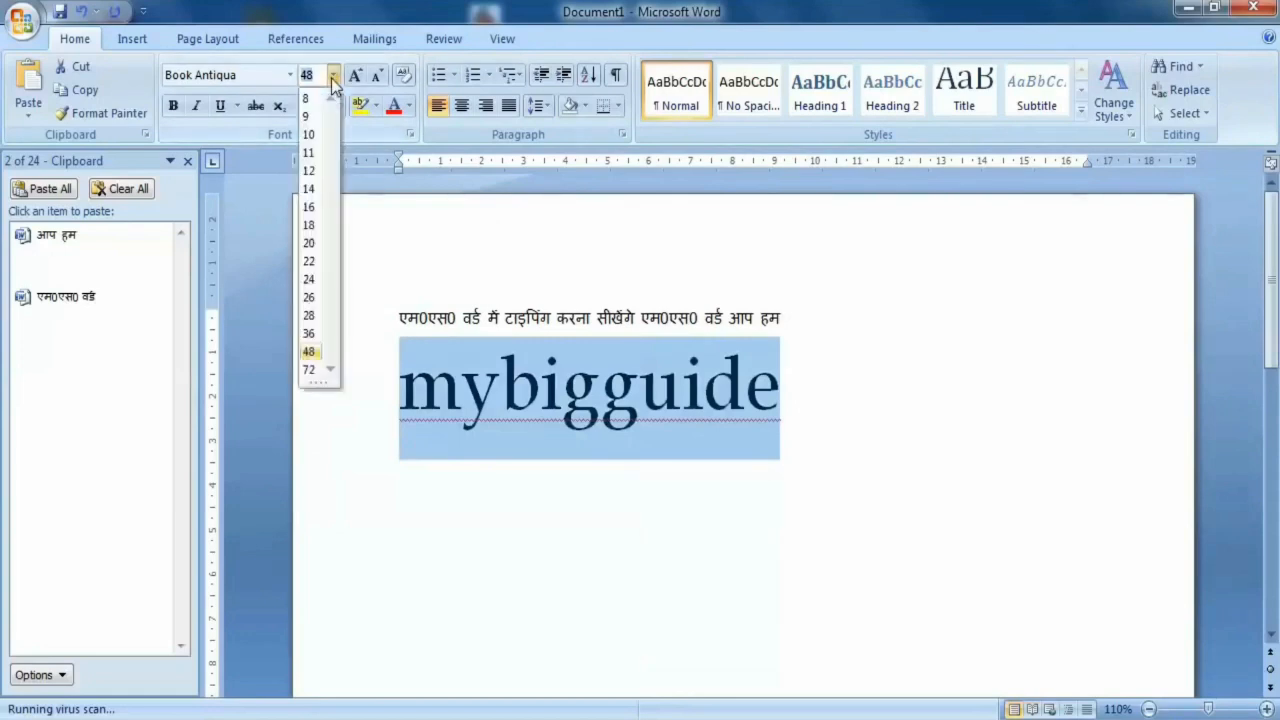
click(310, 369)
- Set a custom font size of 80 for the word "mybigguide"
click(334, 76)
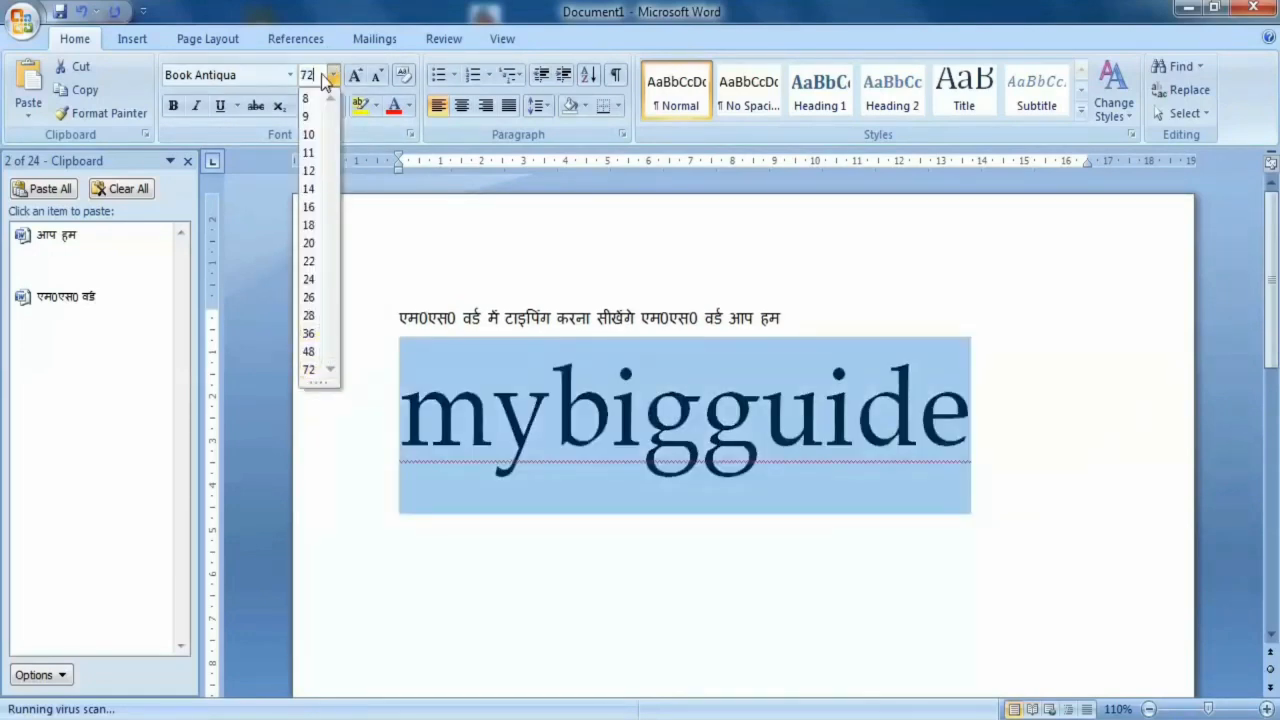
key(BackSpace)
key(BackSpace)
key(Return)
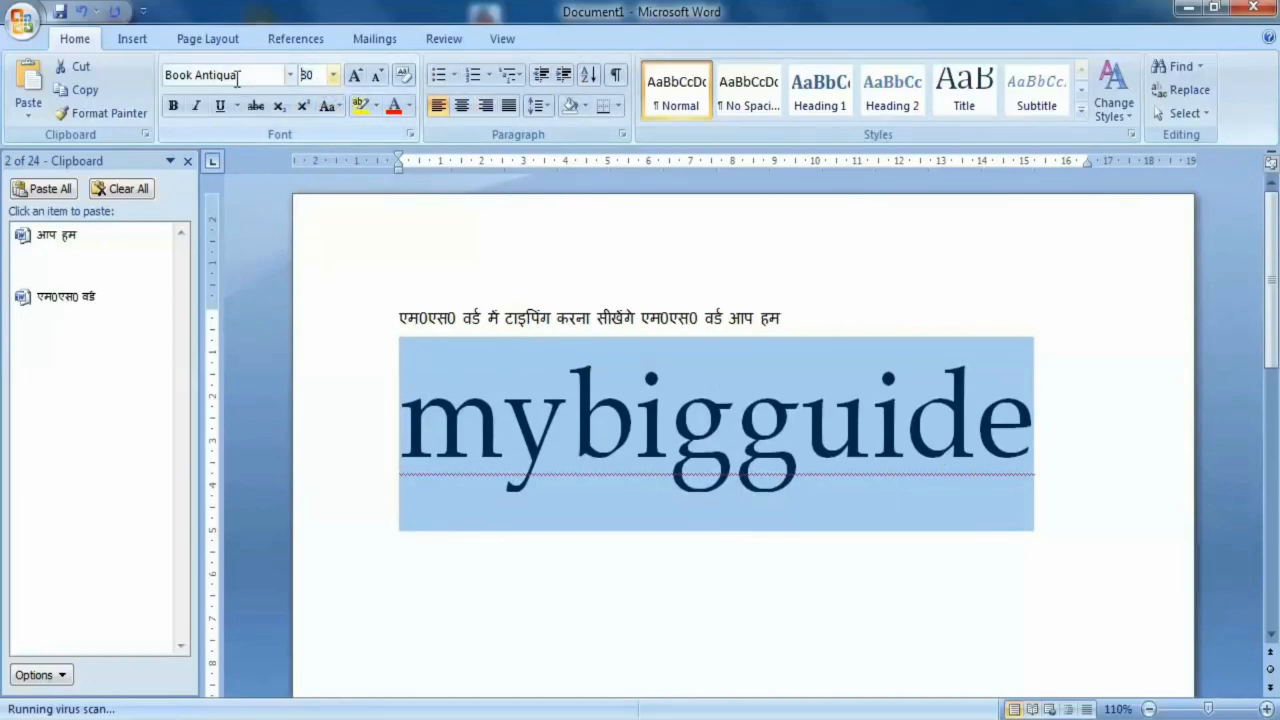
- Reduce the word "mybigguide" to a custom font size of 11.5
click(308, 74)
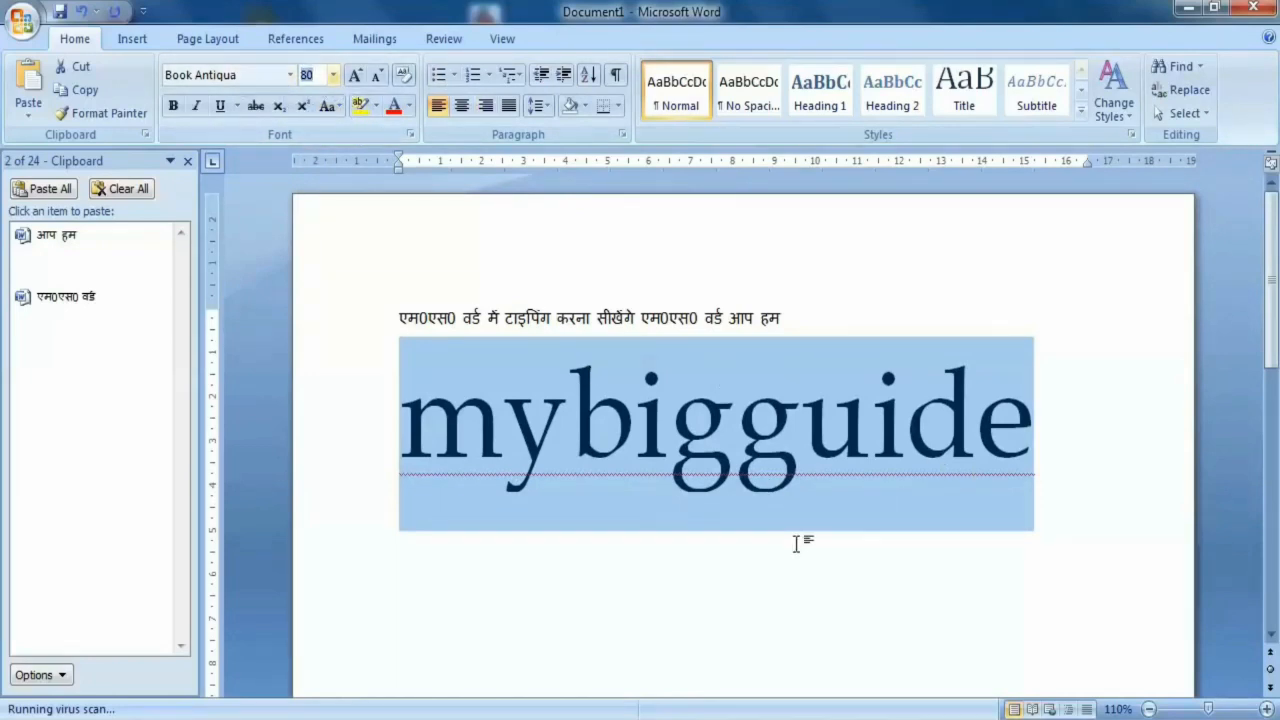
text(11.5)
key(Return)
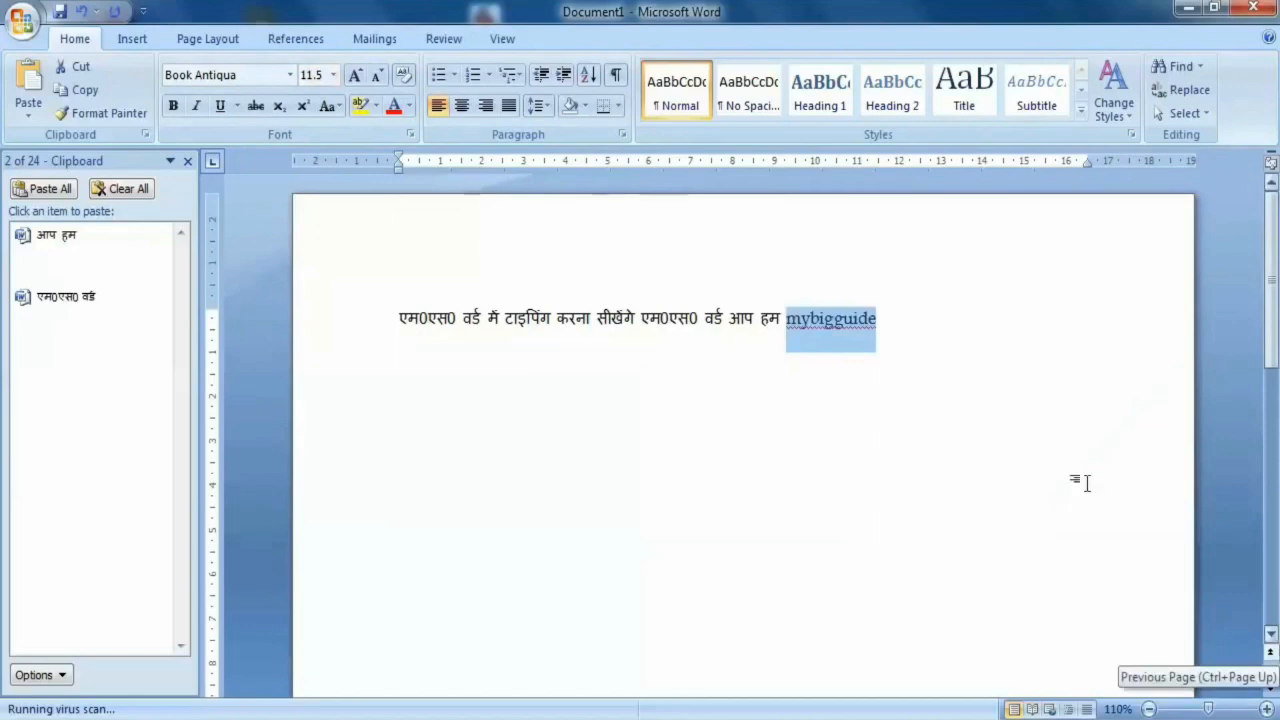
click(333, 75)
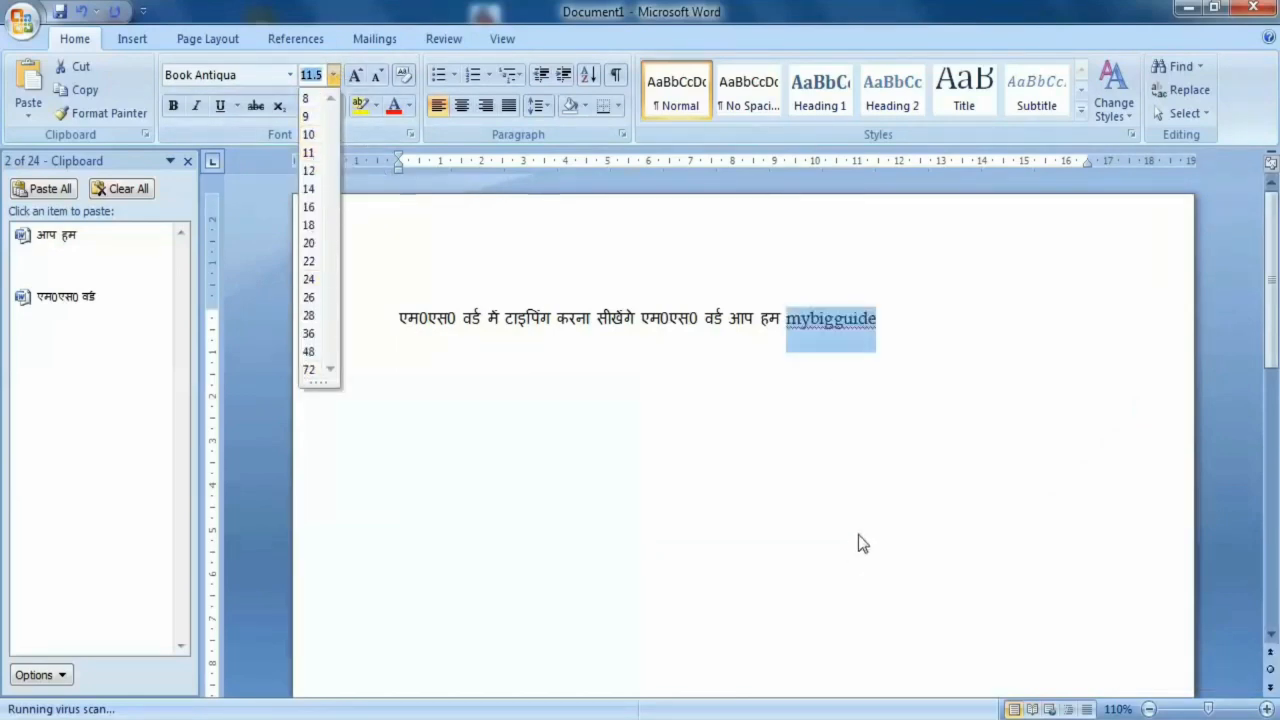
click(837, 403)
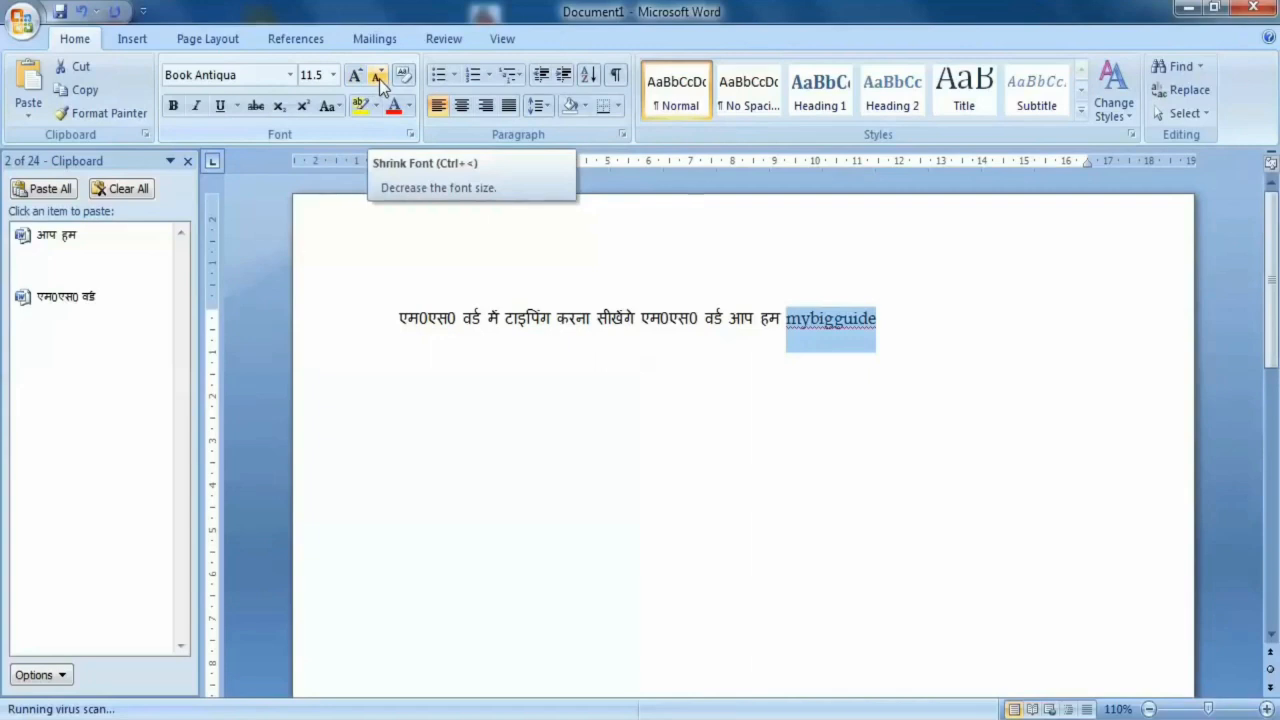
- Grow the font of the word "टाइपिंग" step by step to size 36
drag(889, 318, 794, 300)
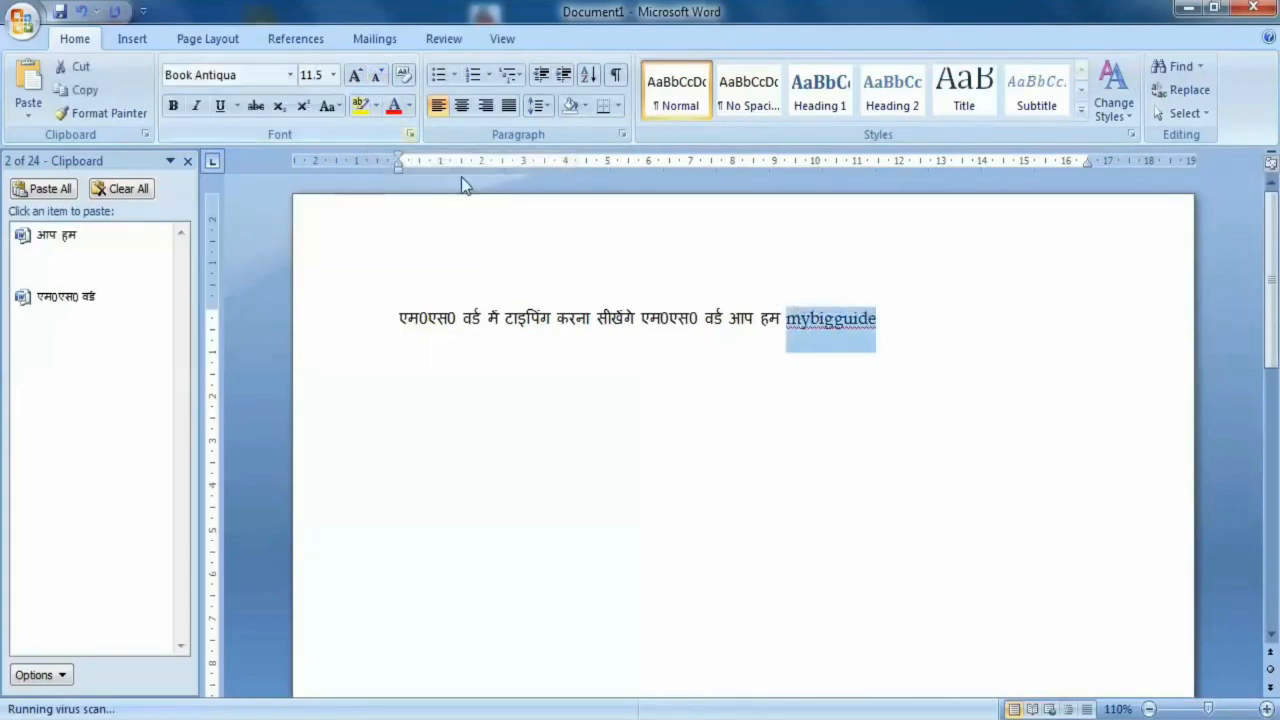
drag(551, 330, 505, 326)
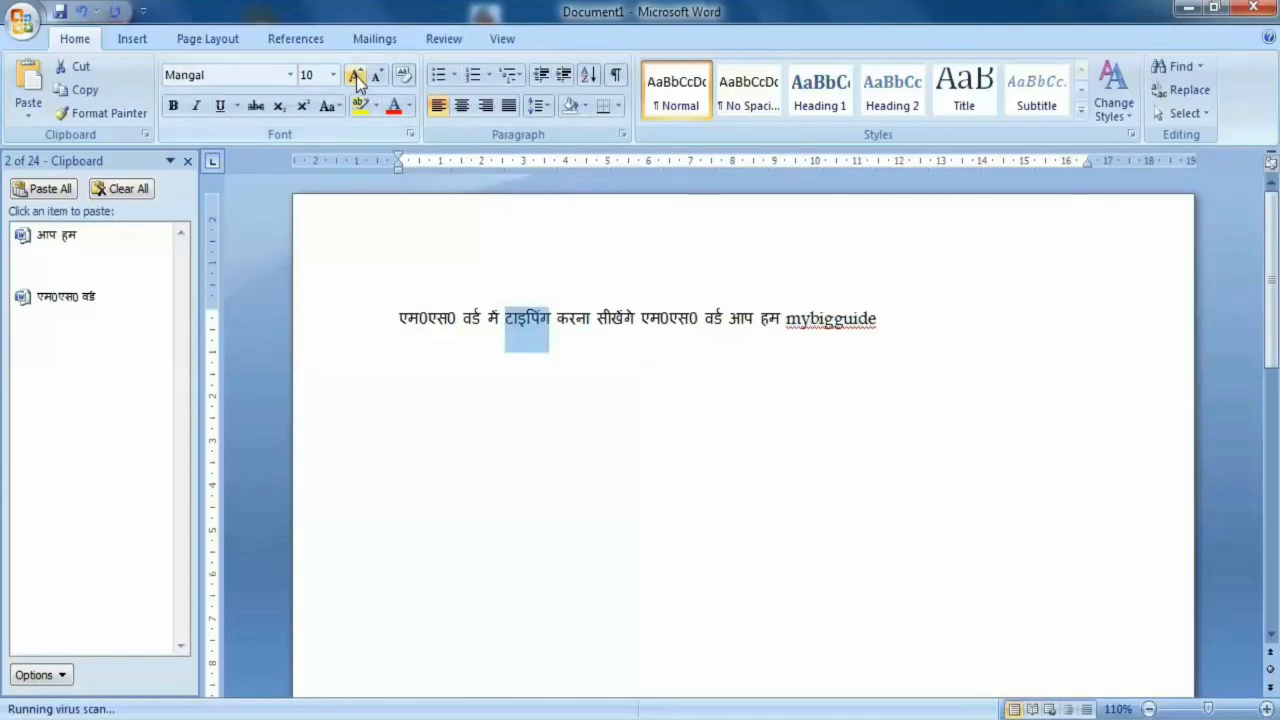
click(355, 76)
click(355, 76)
click(355, 76)
click(355, 76)
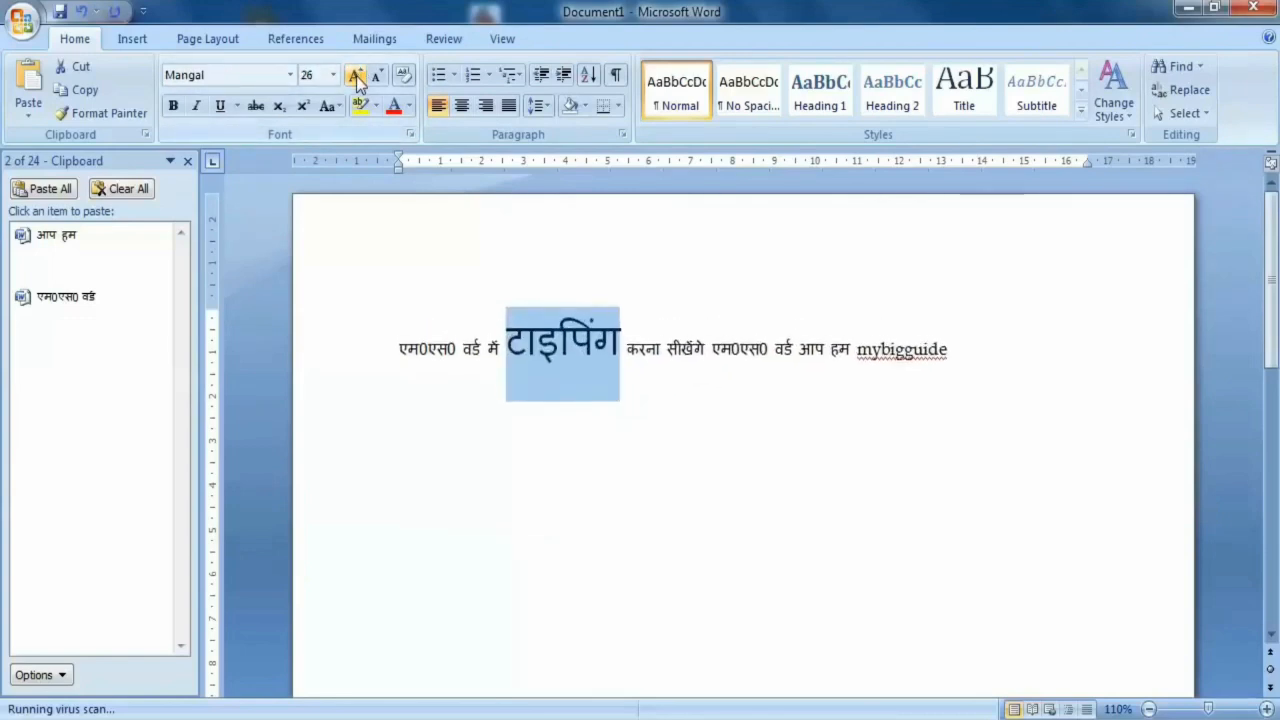
click(355, 76)
- Shrink the font of the word "टाइपिंग" step by step to size 11
click(382, 76)
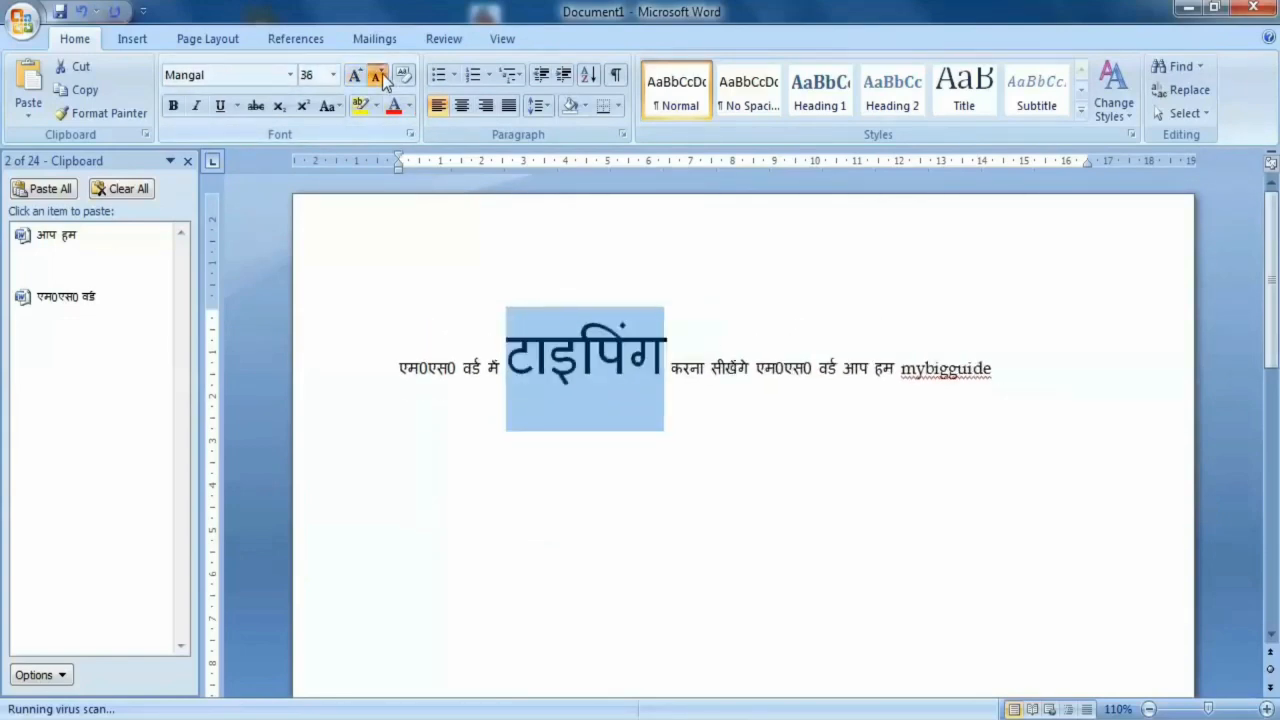
click(382, 76)
click(382, 76)
click(382, 76)
click(382, 76)
click(382, 76)
click(382, 76)
click(382, 76)
click(382, 76)
click(382, 76)
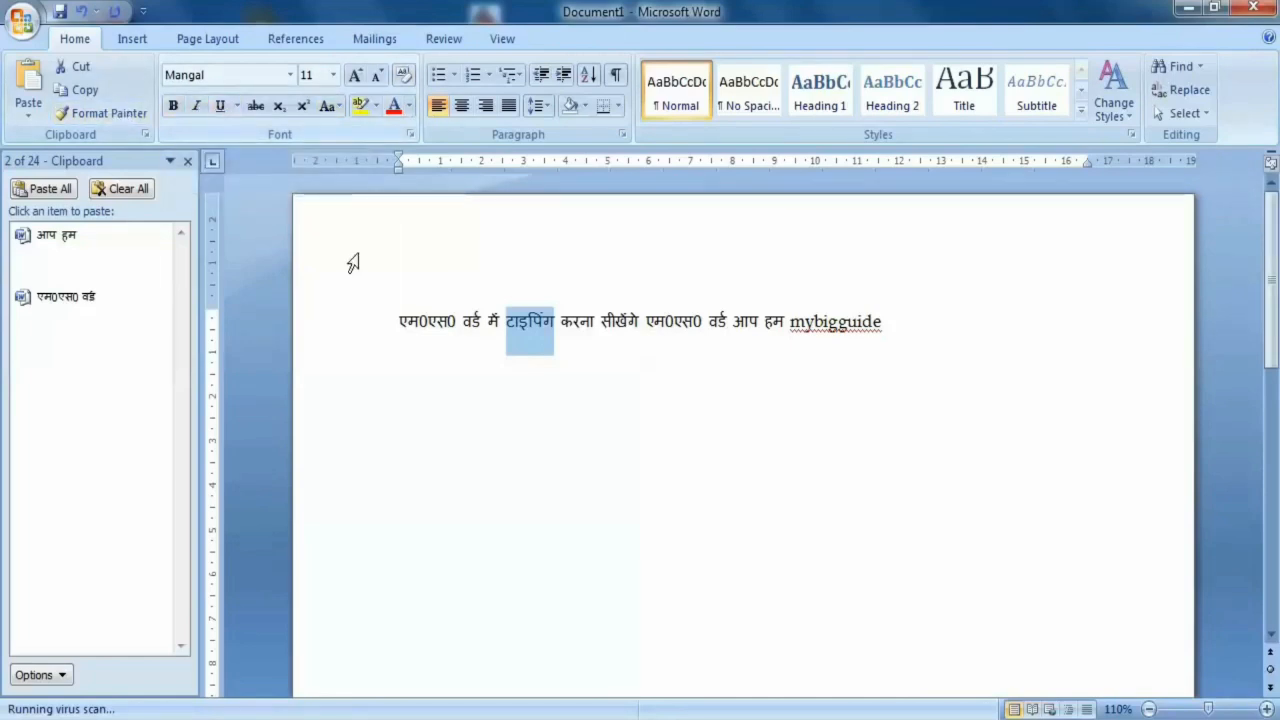
- Make the first word "एम0एस0" of the sentence bold
click(462, 318)
drag(462, 318, 365, 324)
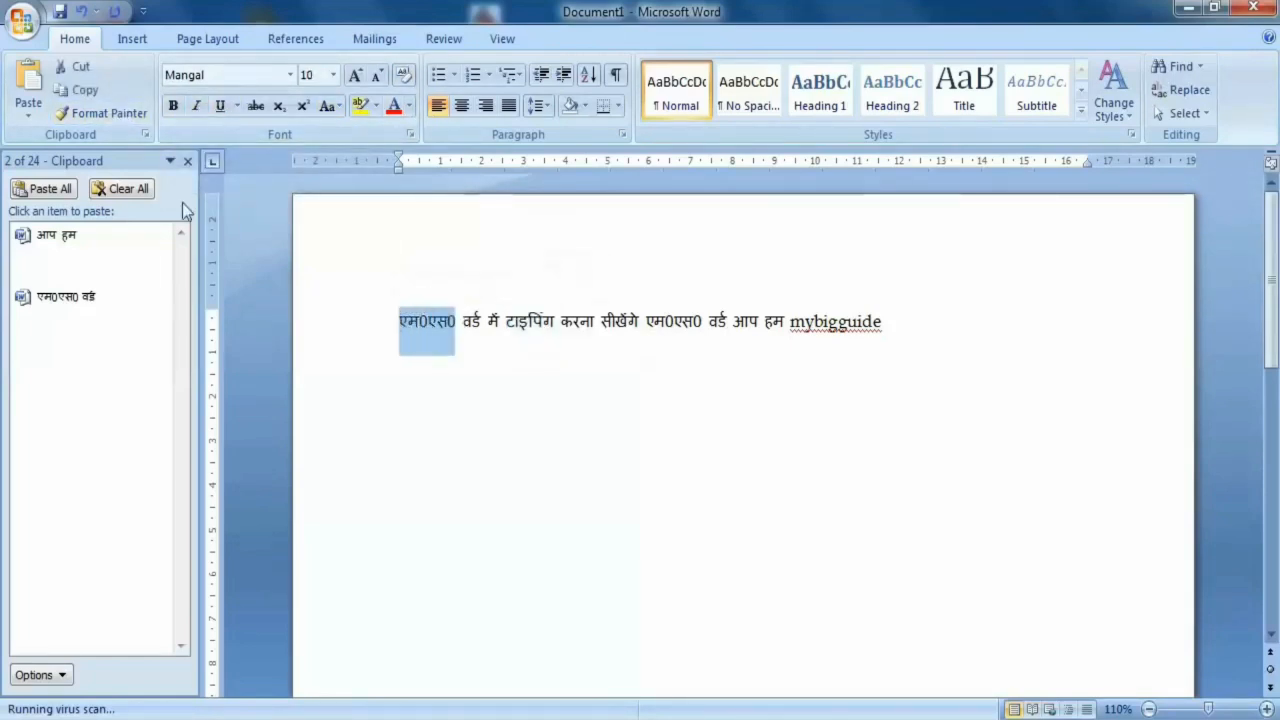
click(173, 107)
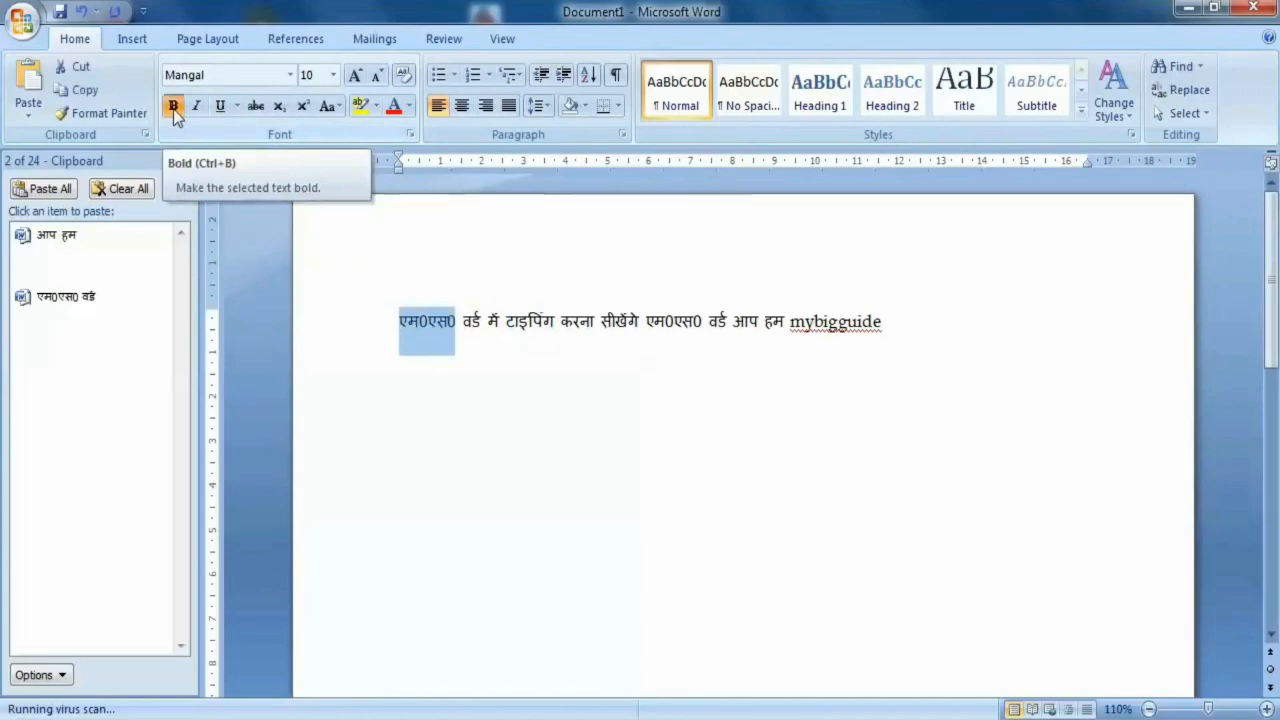
- Try bold, italic and underline formatting on the first "वर्ड" and remove it again
drag(490, 318, 462, 320)
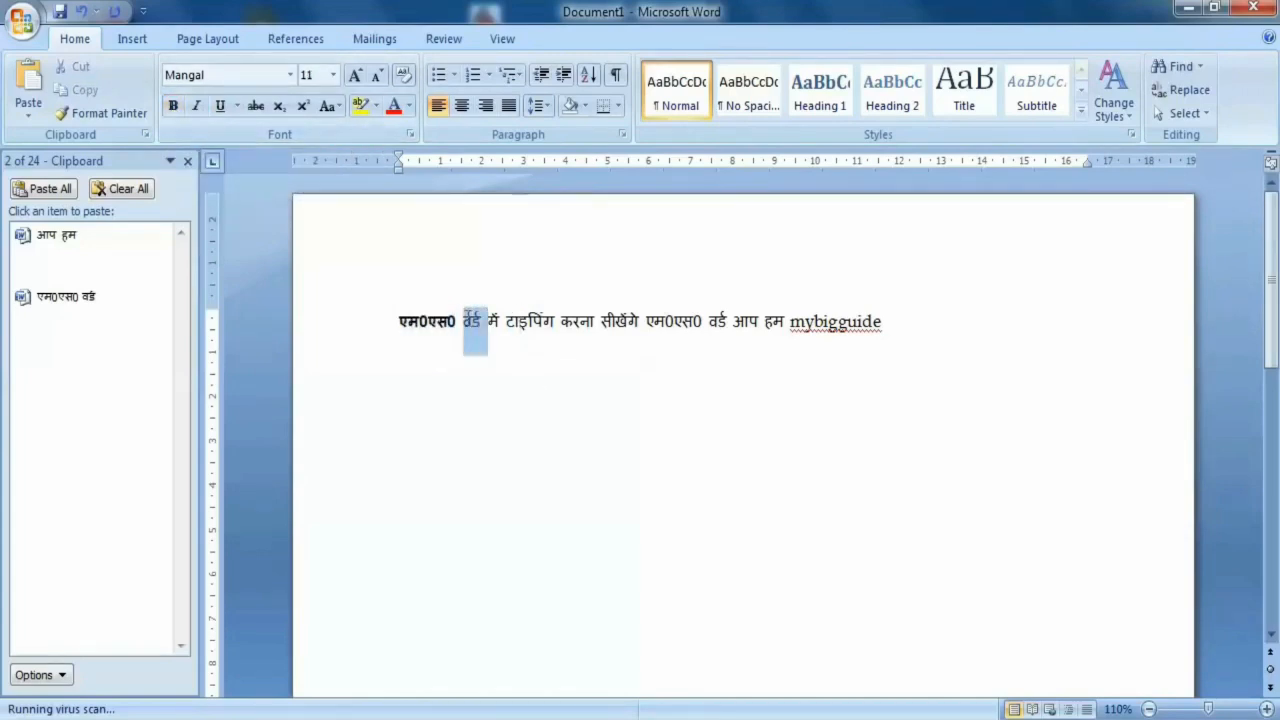
click(173, 107)
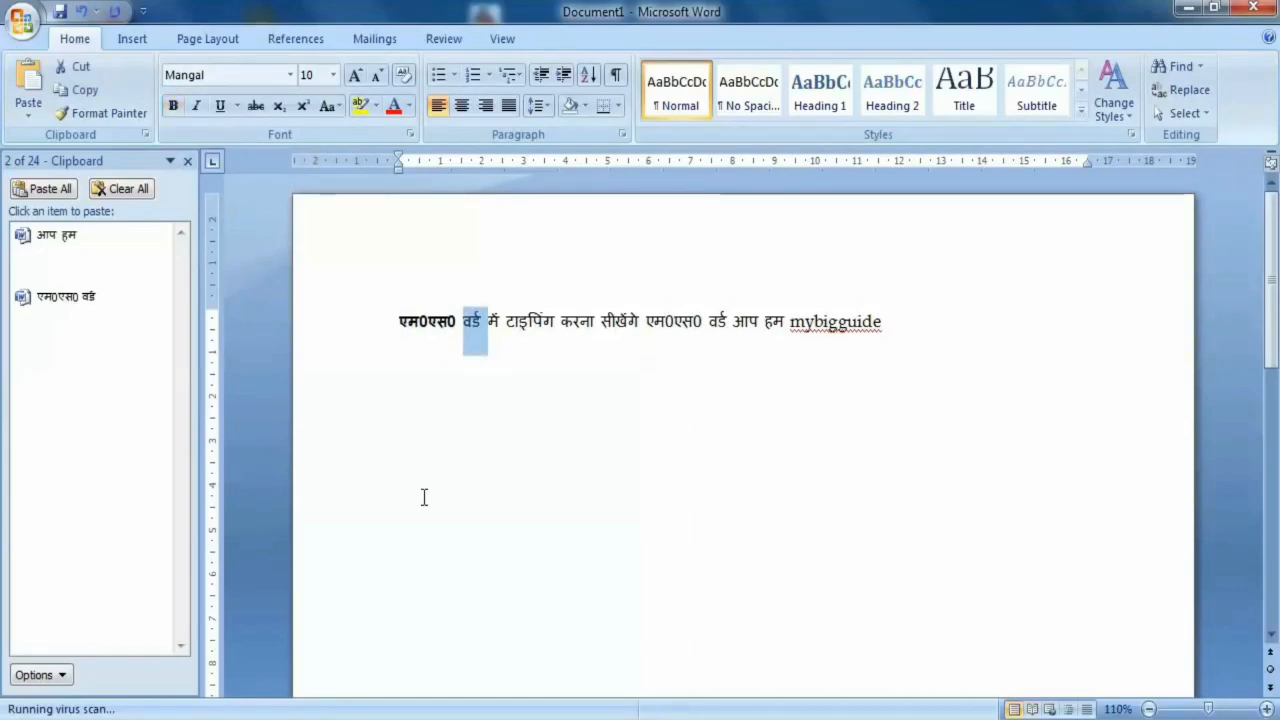
click(195, 107)
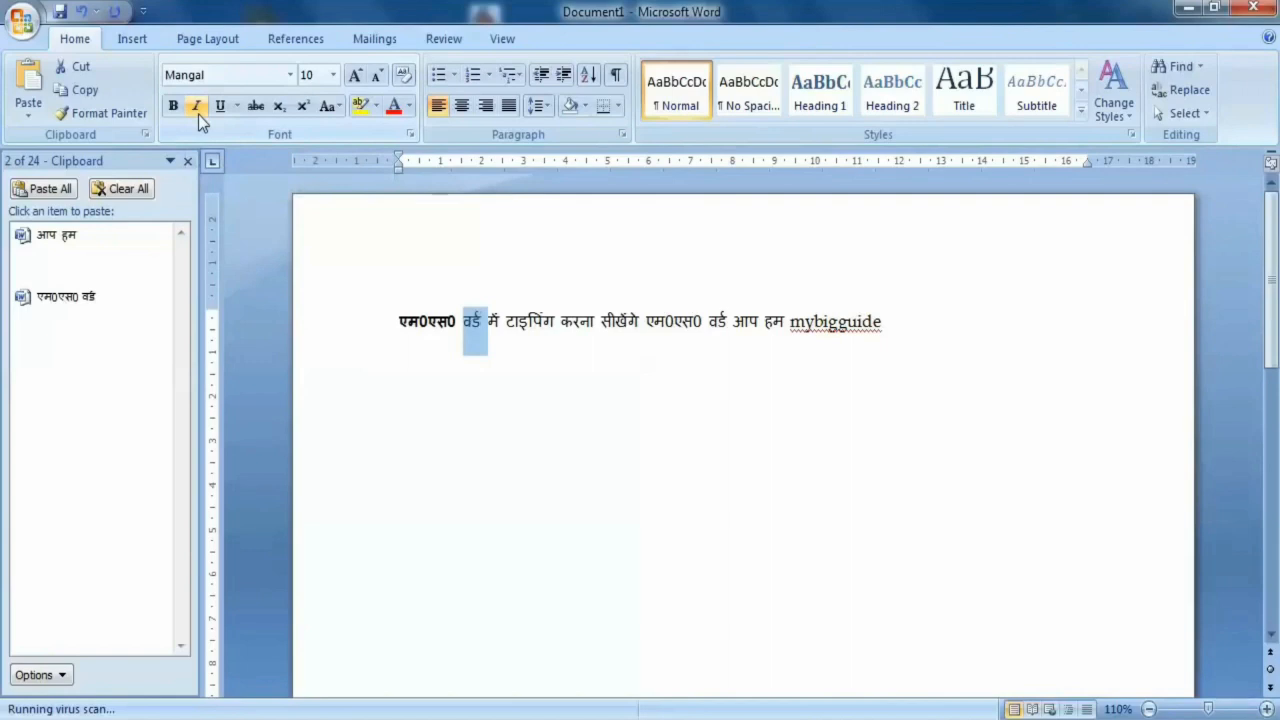
click(198, 114)
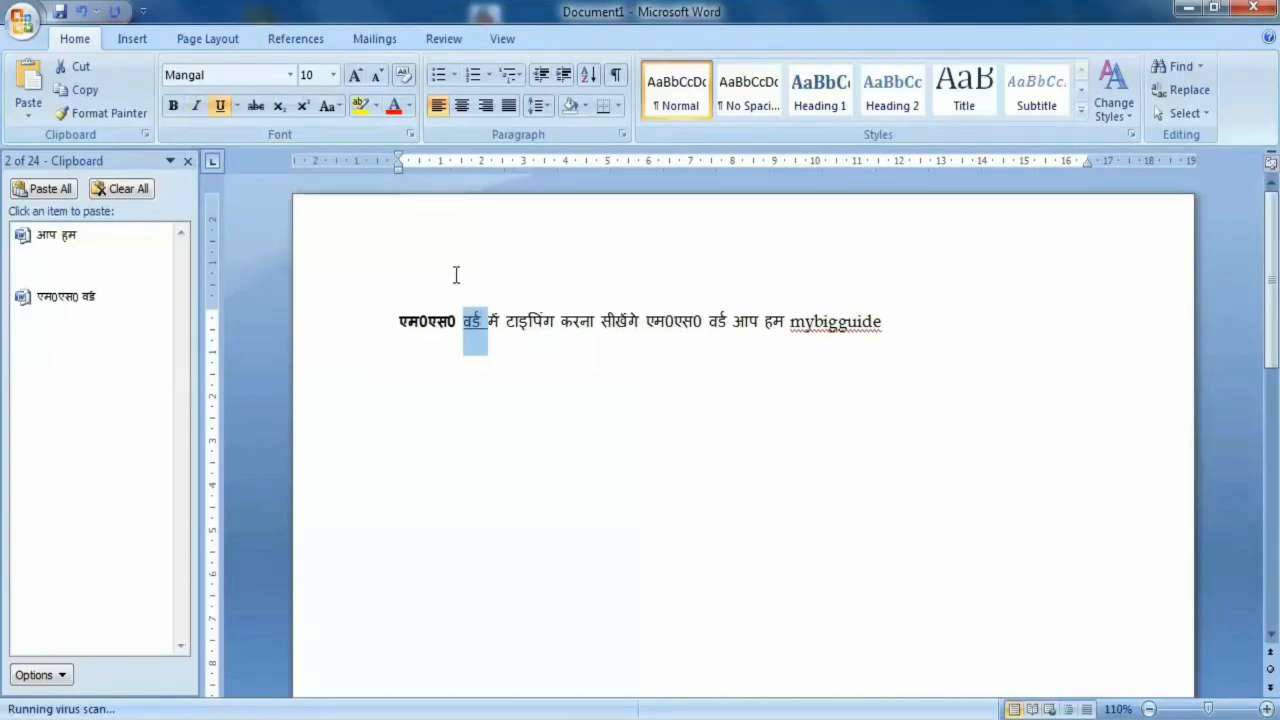
click(225, 110)
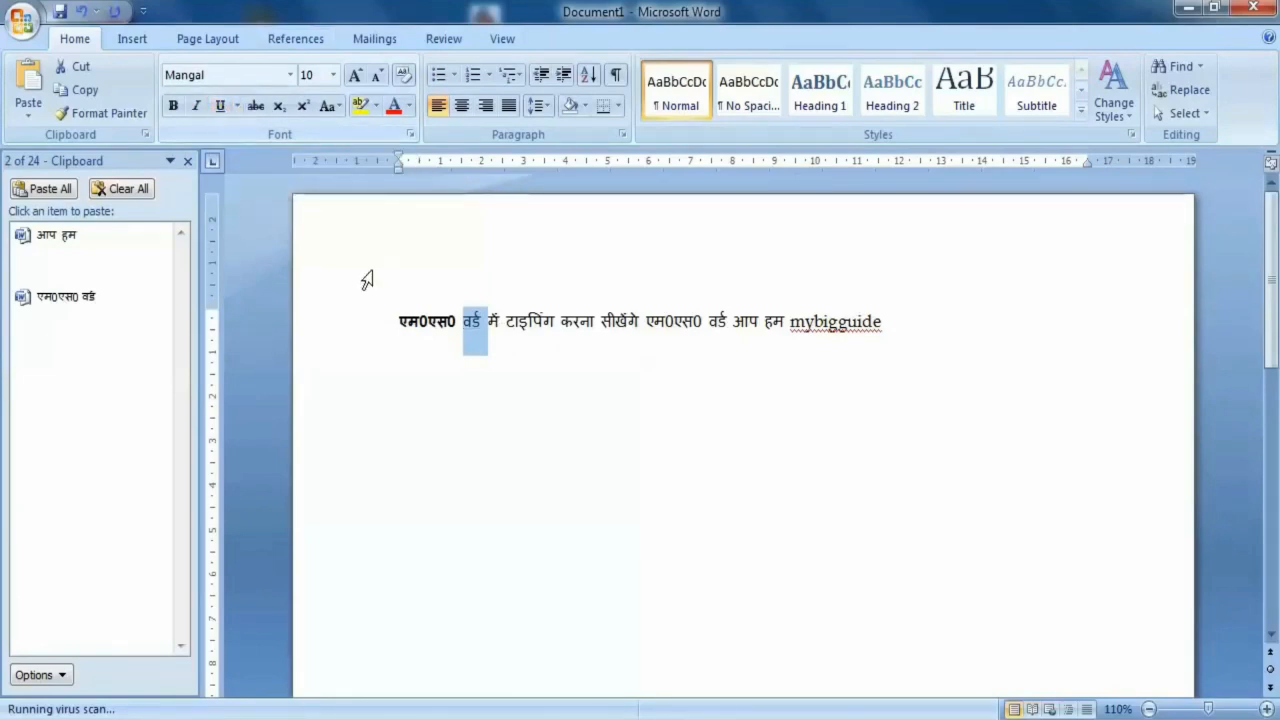
- Deselect the word and close the Clipboard task pane
click(374, 302)
click(429, 321)
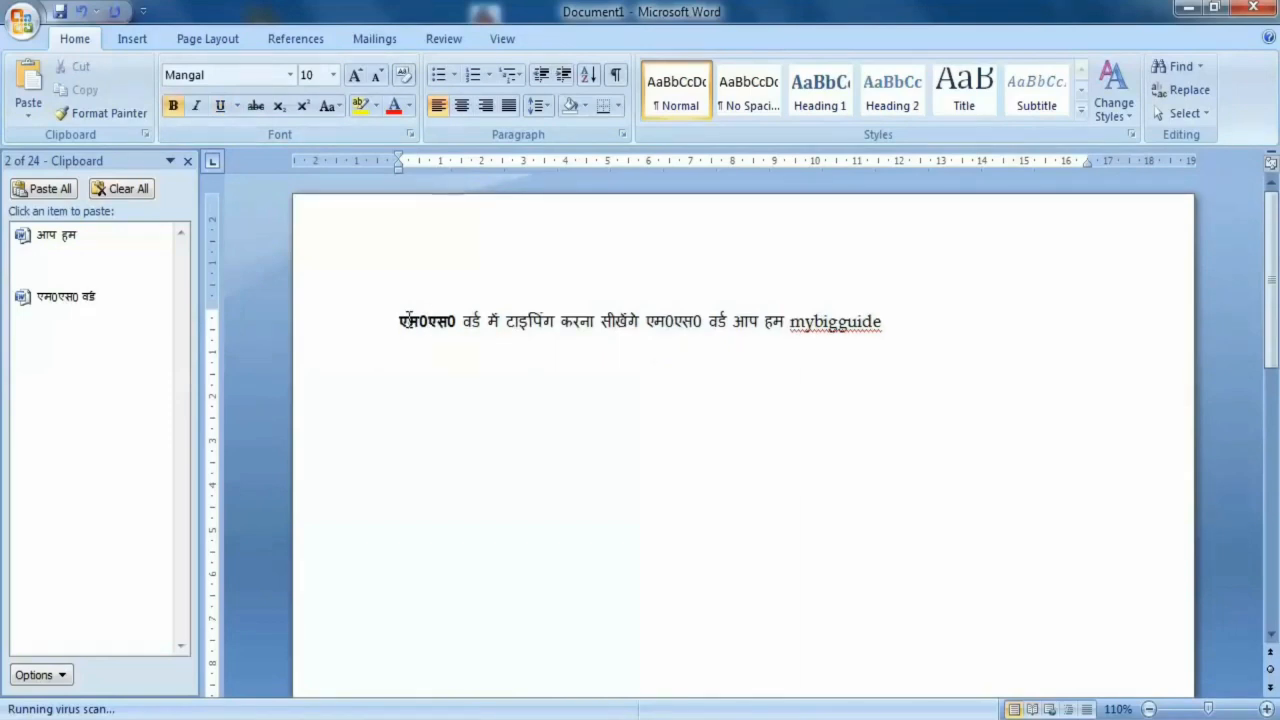
click(187, 160)
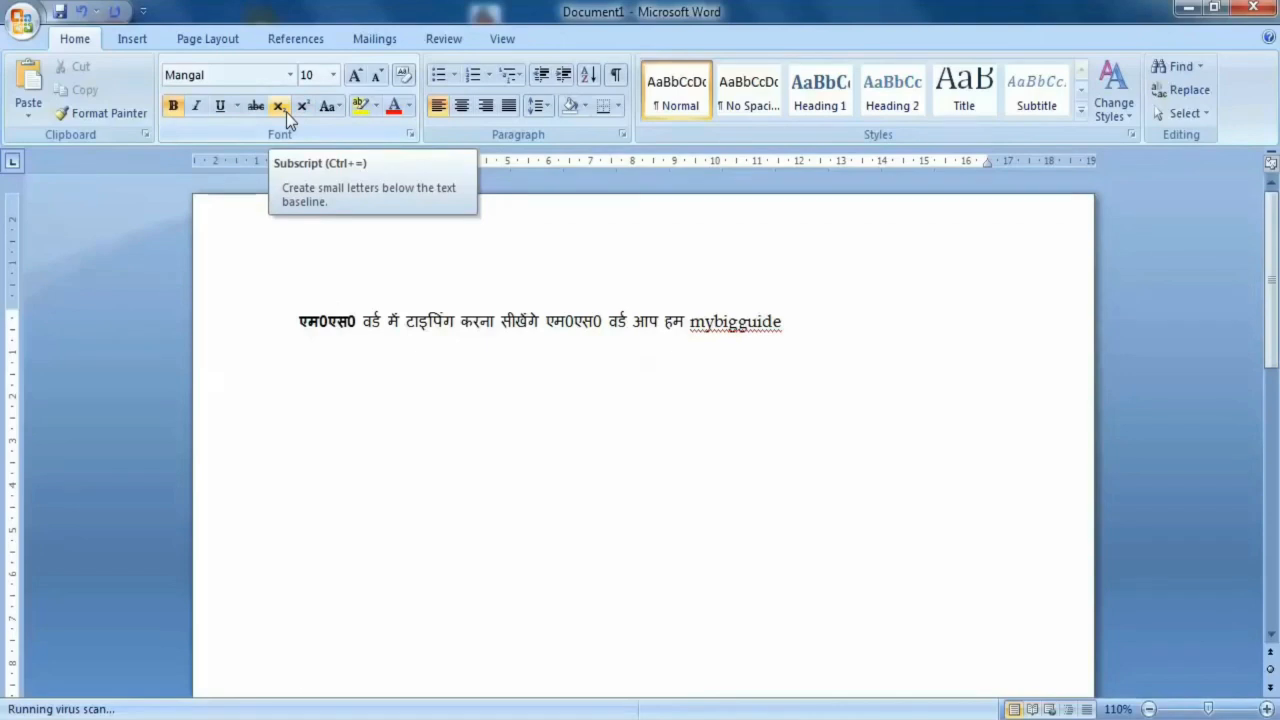
- Add a second line below the sentence with a person's full name followed by "आईएएस"
click(797, 322)
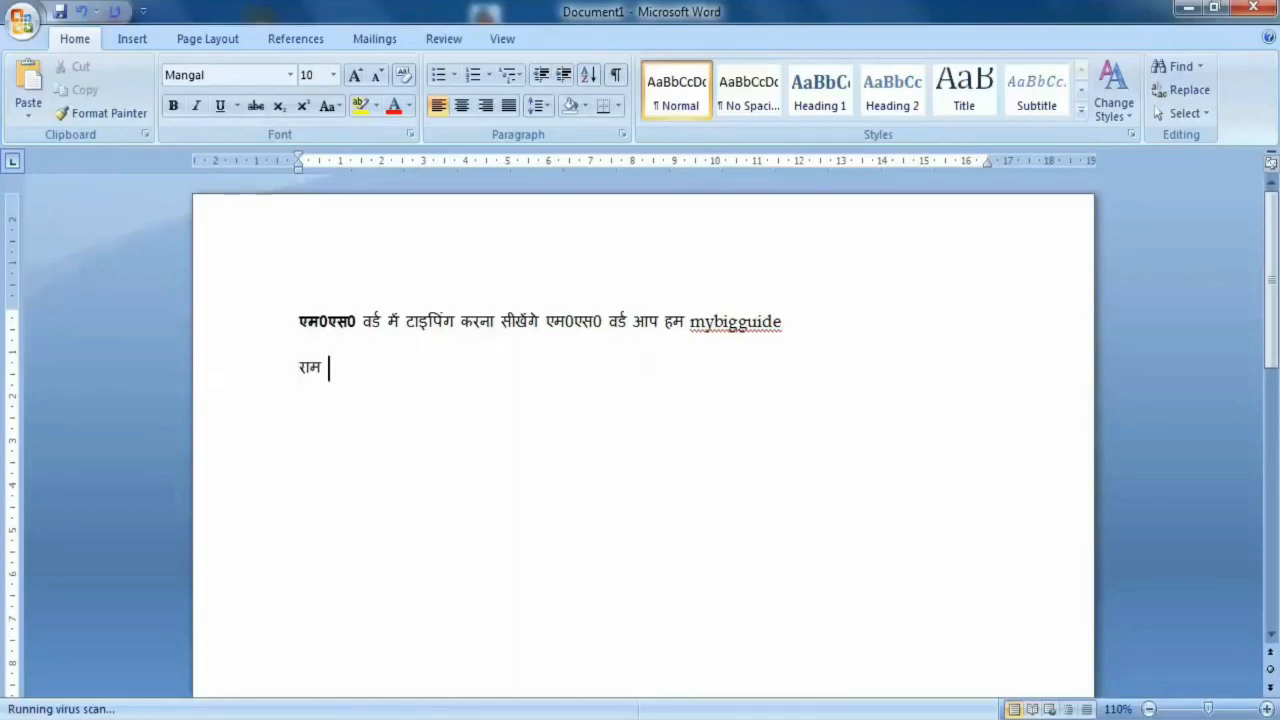
text(र्मा )
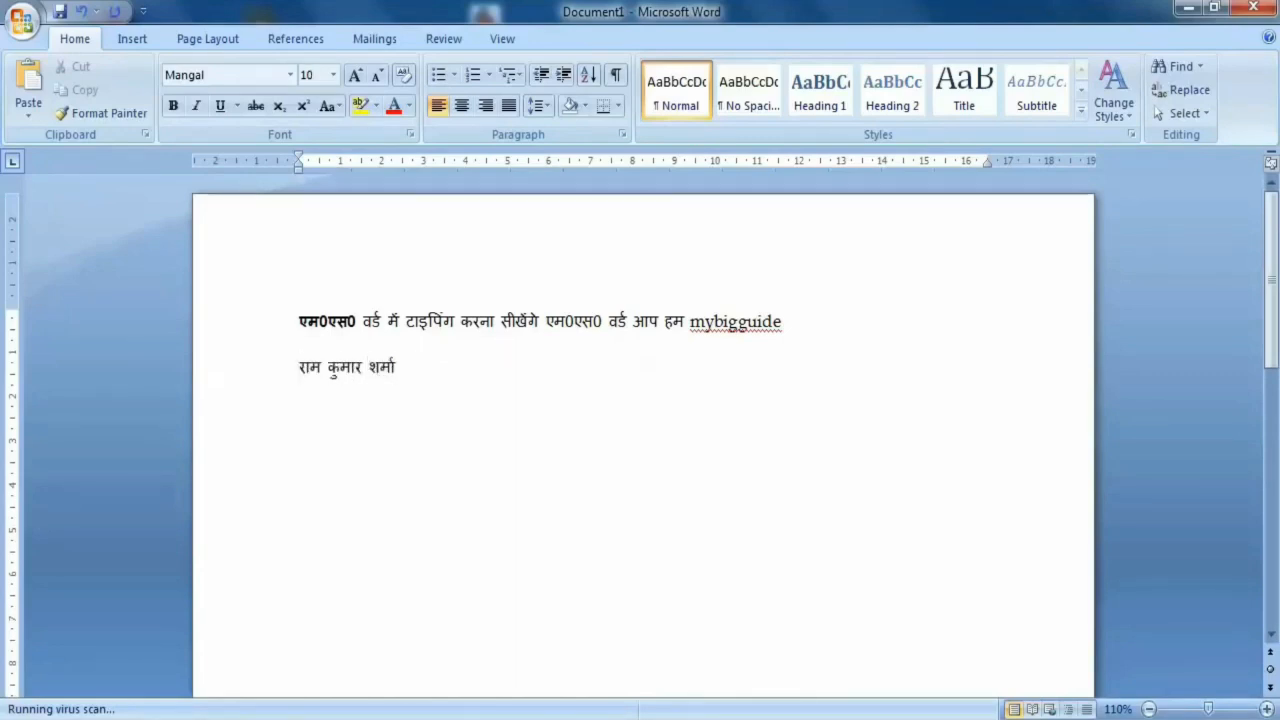
text(आईए0एस)
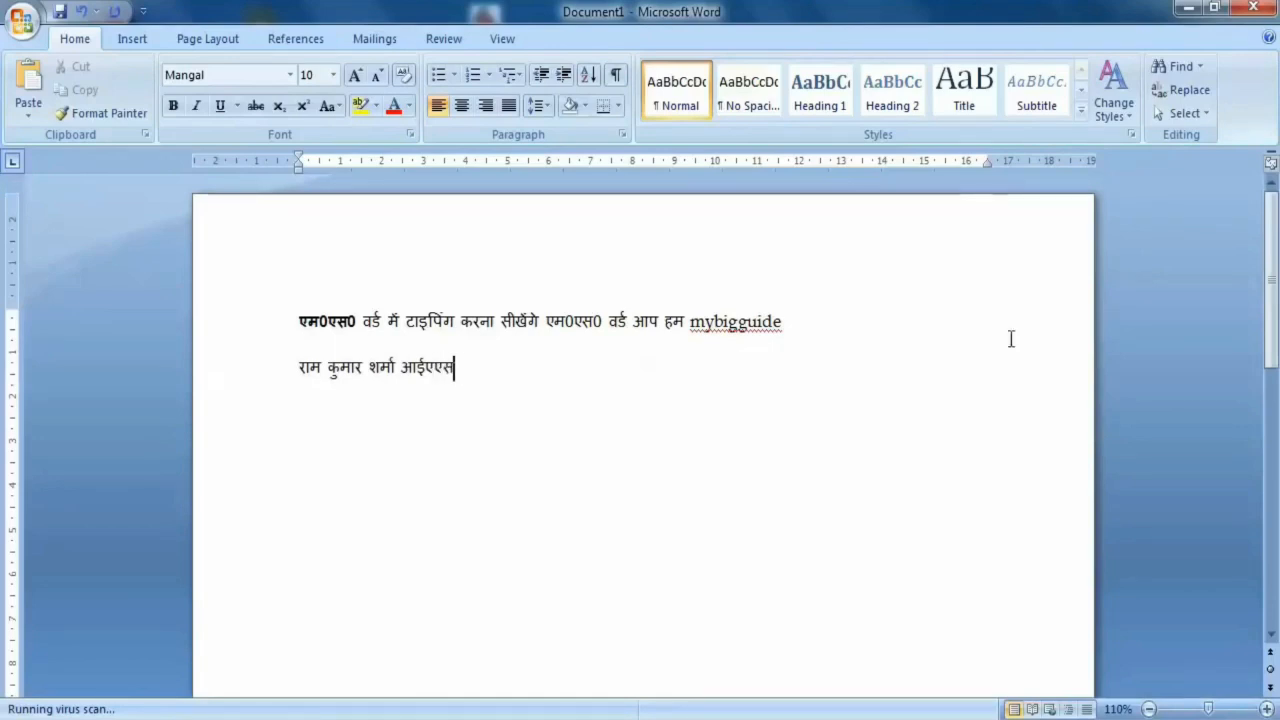
- Format the word "आईएएस" after the name as subscript
drag(455, 371, 400, 372)
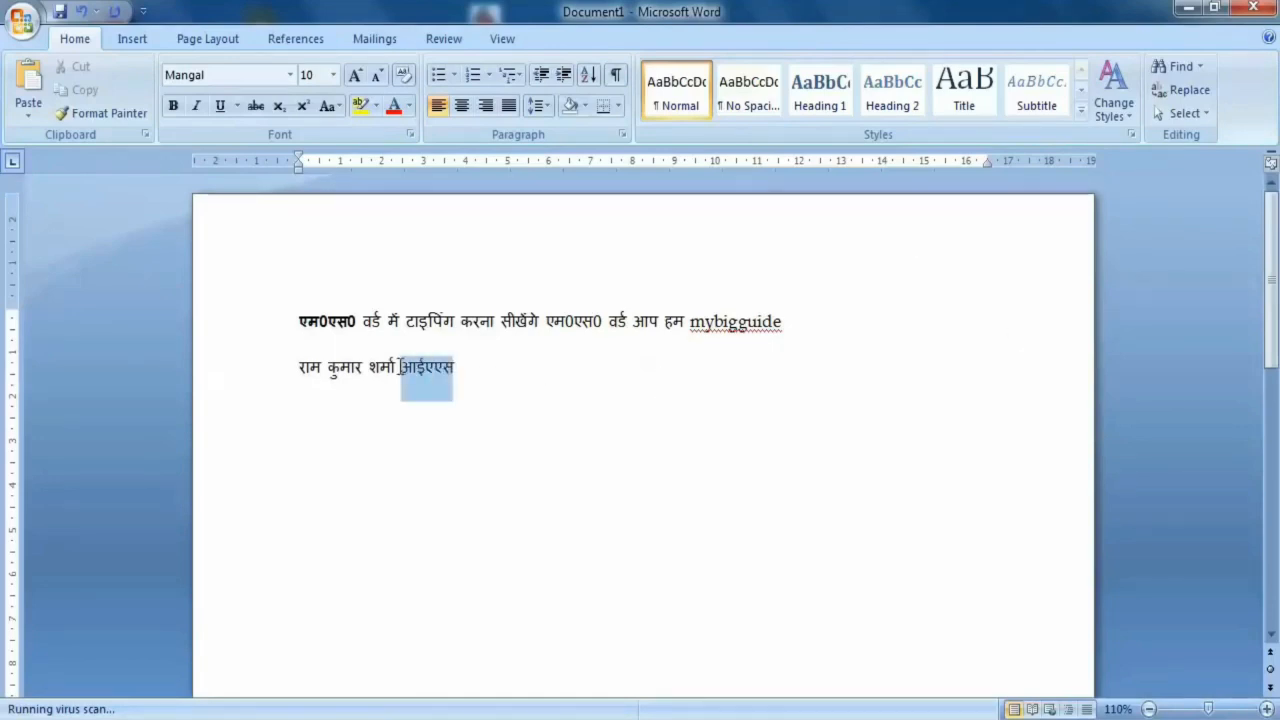
click(279, 108)
click(337, 378)
- Increase the font size of the whole name line, including "आईएएस", to 22
drag(469, 366, 299, 370)
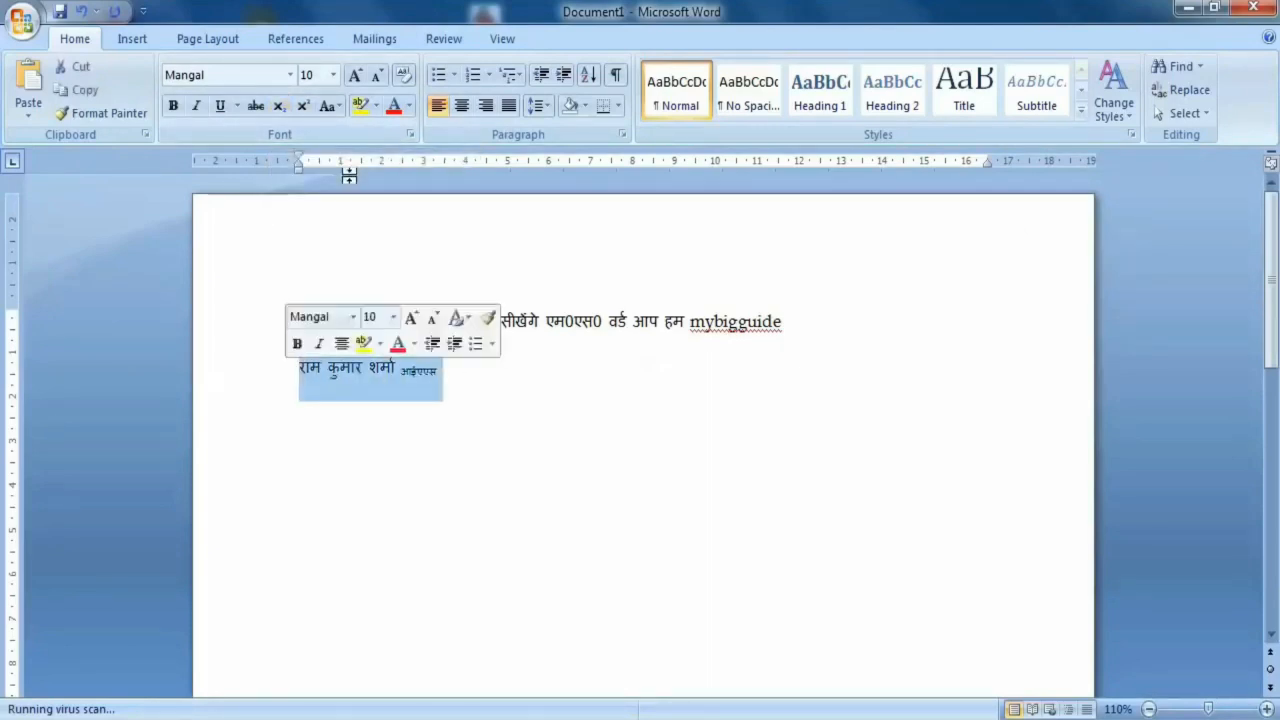
click(355, 76)
click(355, 76)
click(355, 76)
click(357, 79)
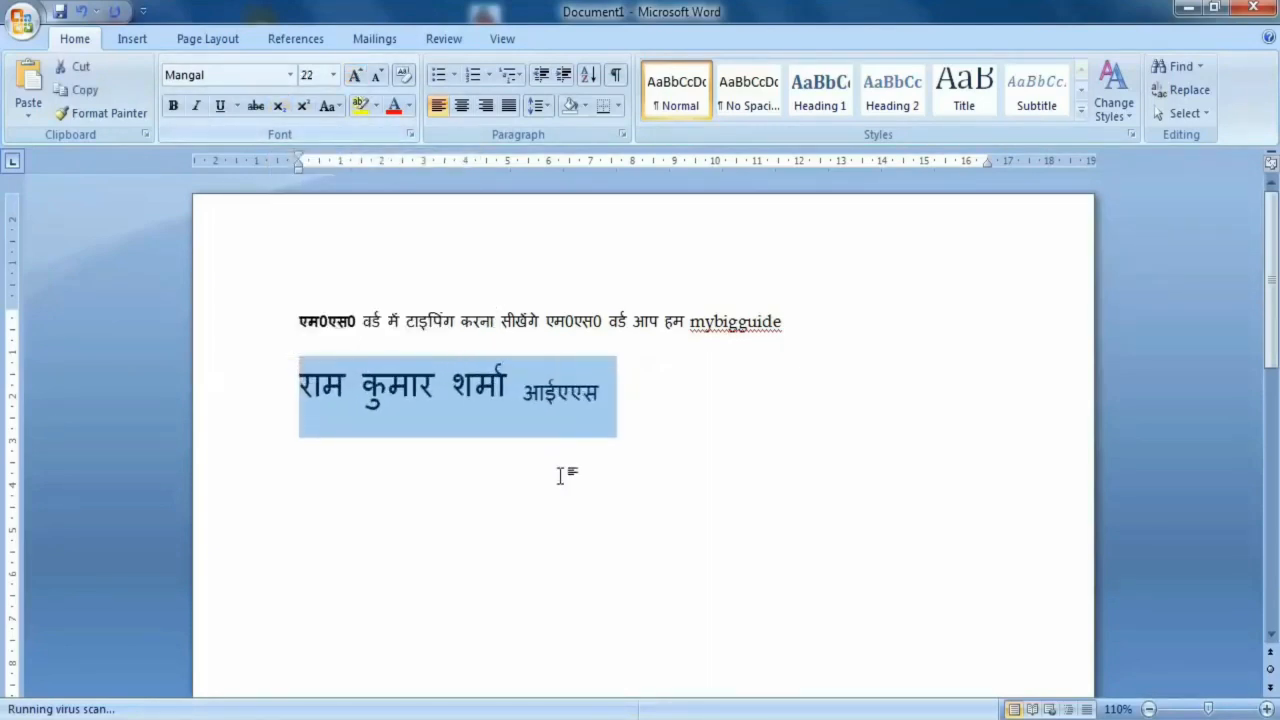
click(560, 474)
click(638, 397)
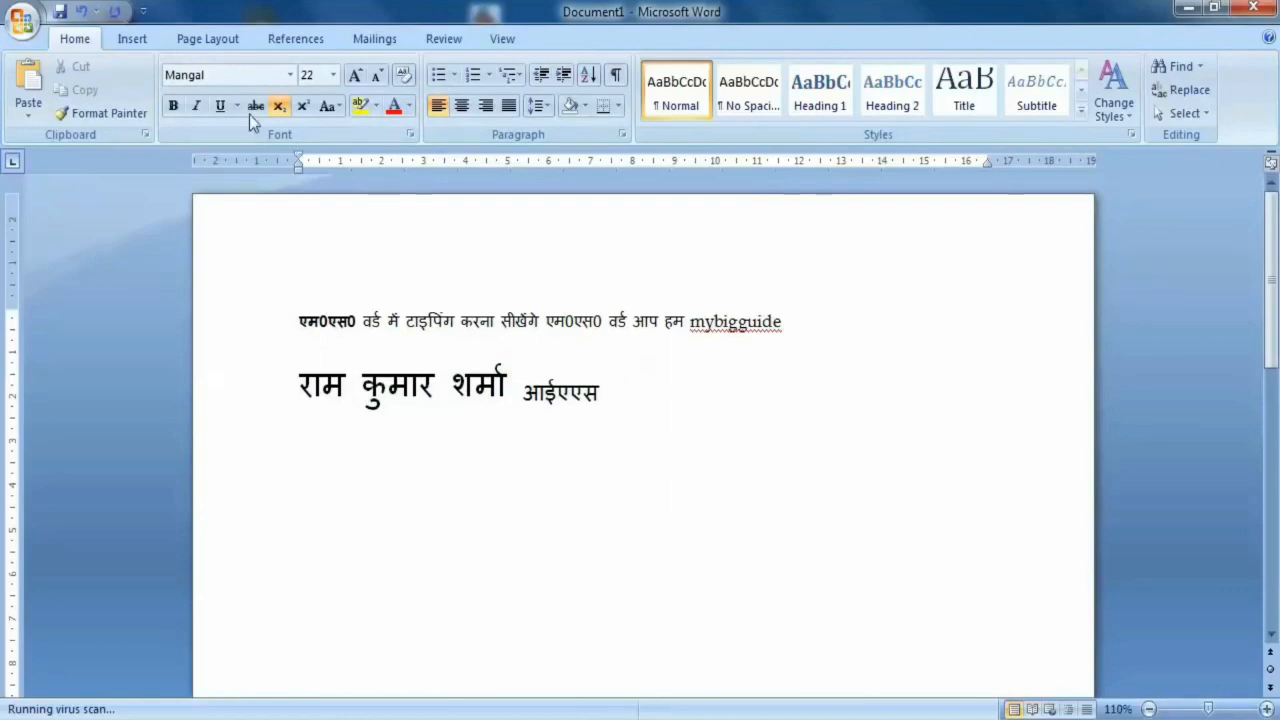
key(shift+Left)
key(shift+Left)
key(shift+Left)
key(shift+Left)
key(shift+Left)
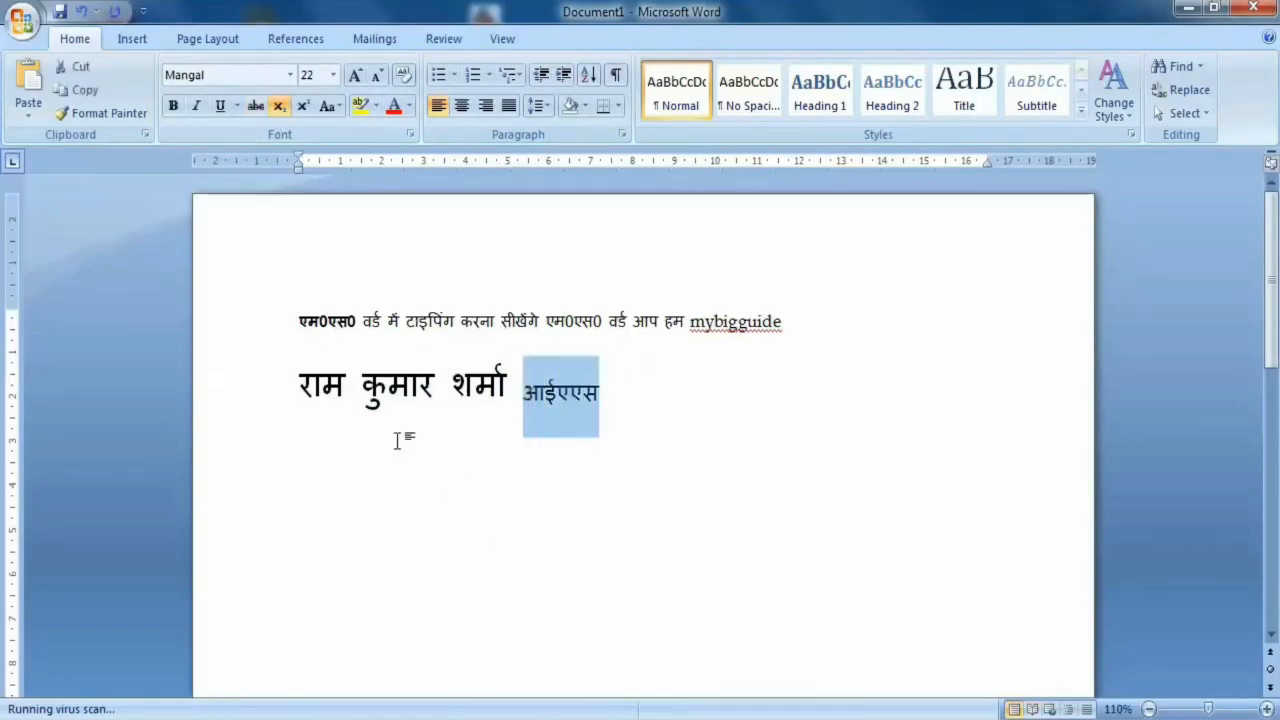
- Add a new line below the name line containing the number 112
click(686, 403)
key(Return)
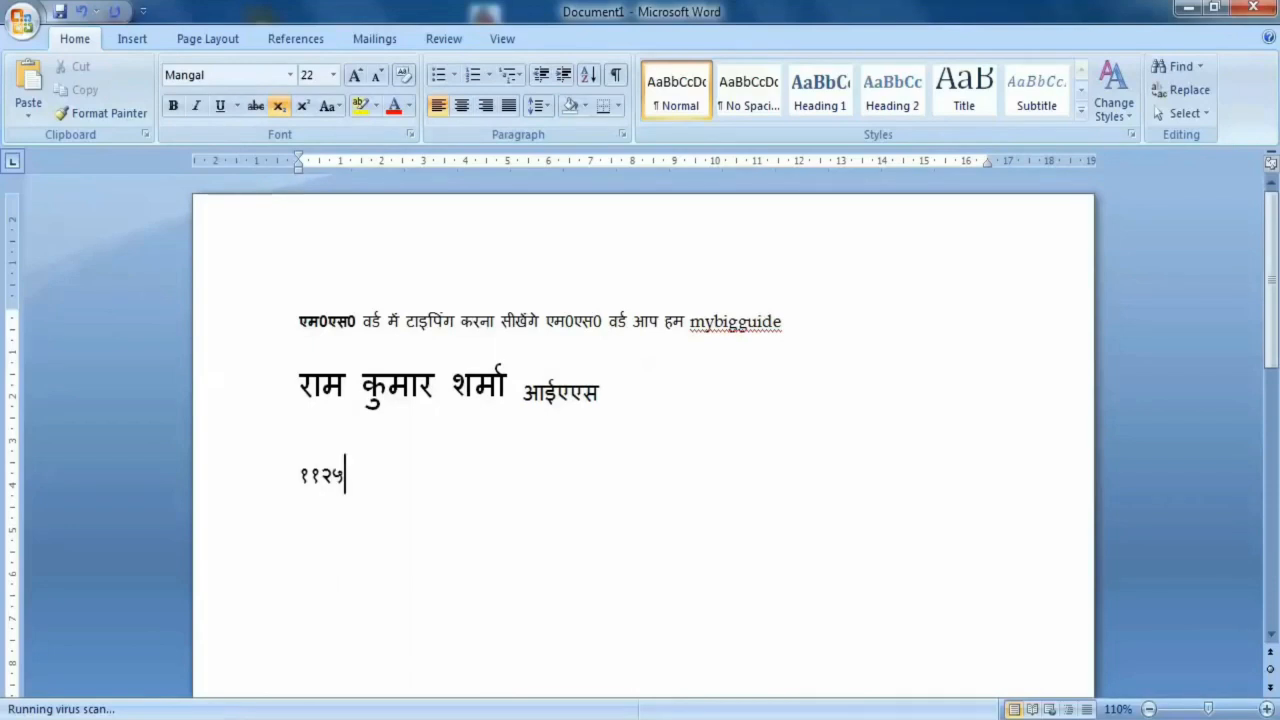
key(shift+Home)
text(11)
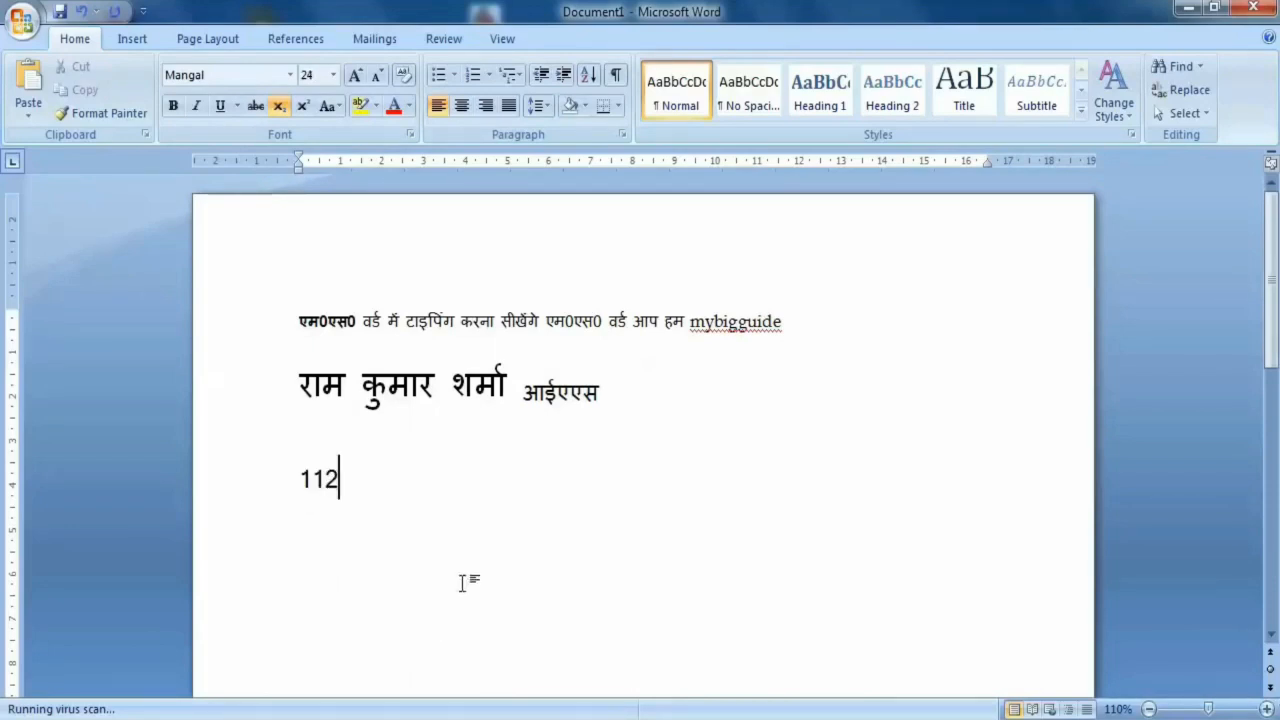
- Format the digit 2 at the end of 112 as superscript, making it an exponent of 11
key(shift+Left)
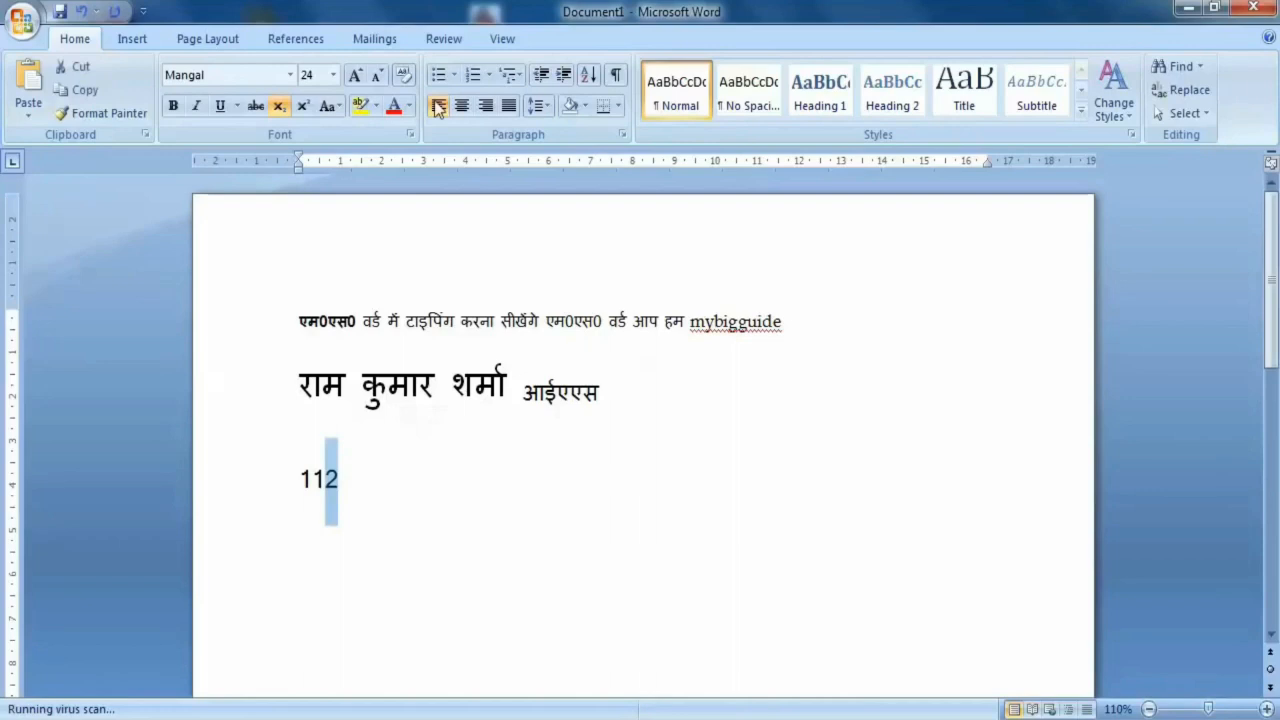
click(302, 105)
click(400, 445)
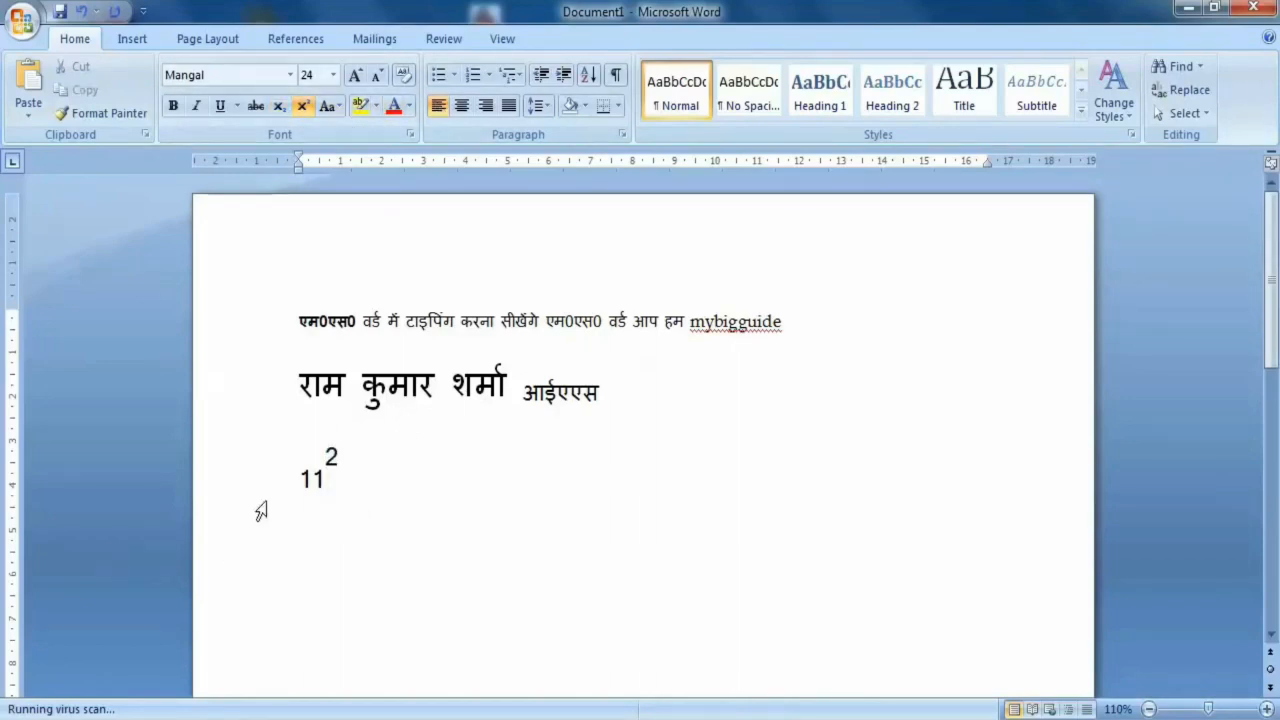
- Enlarge the font of the digits "11" without resizing the superscript 2
drag(326, 480, 299, 480)
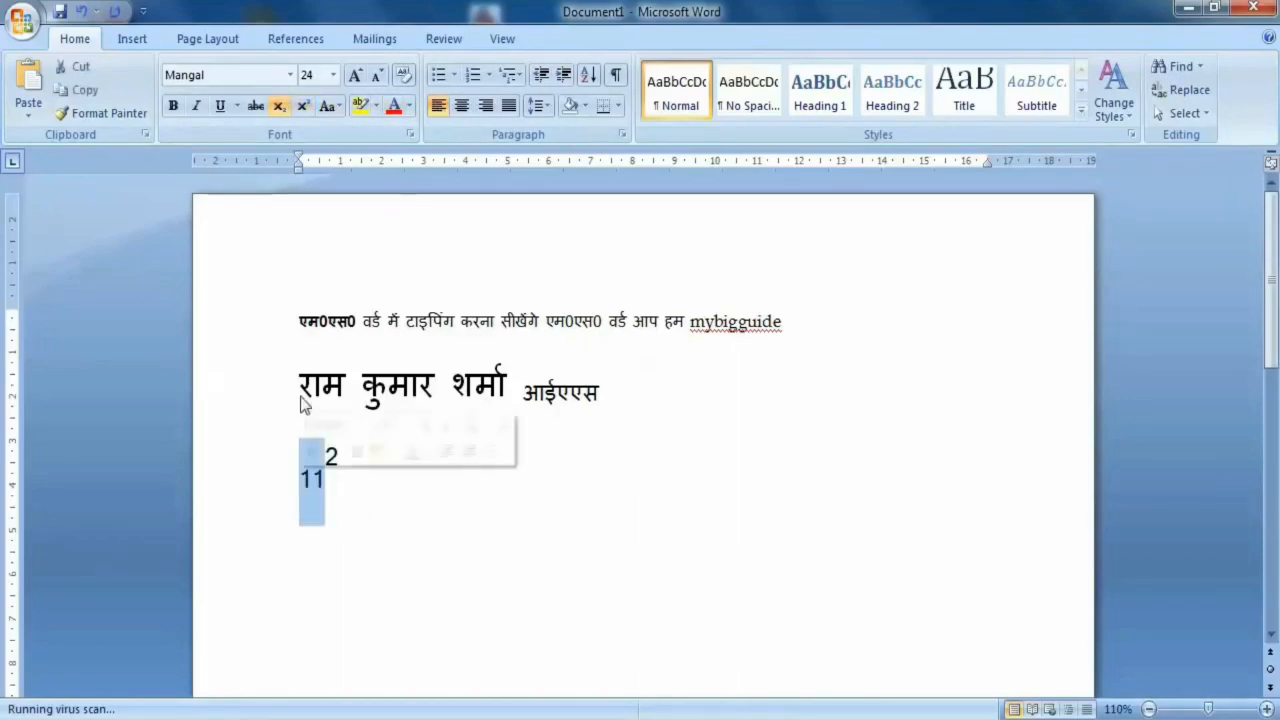
click(355, 76)
click(355, 76)
click(406, 491)
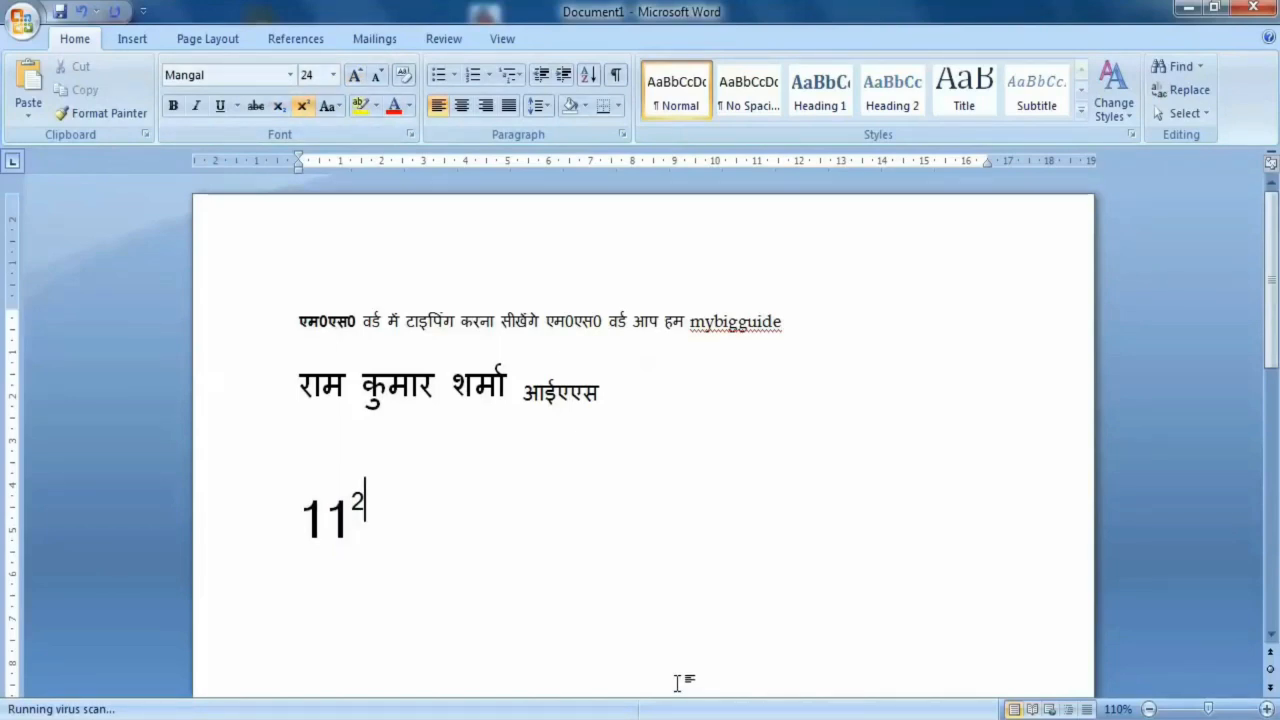
- Move "mybigguide" from the first sentence onto its own line and rewrite it as "My big guide"
click(691, 323)
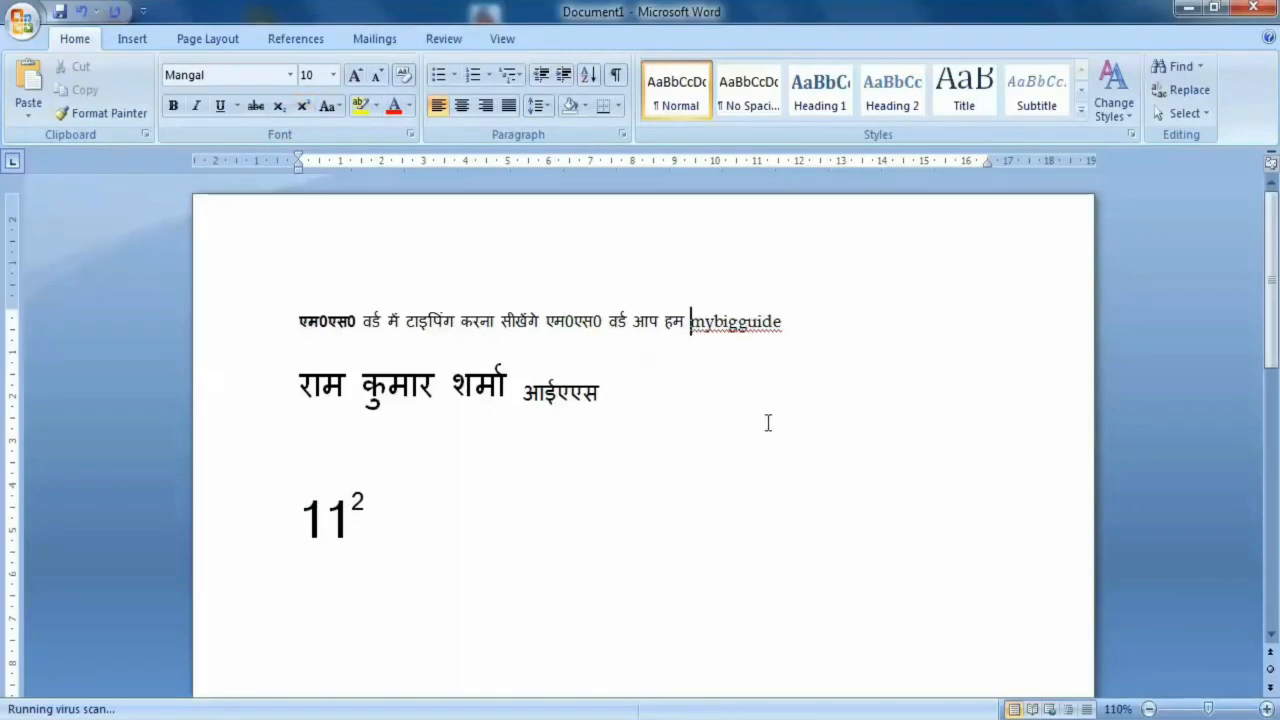
key(Return)
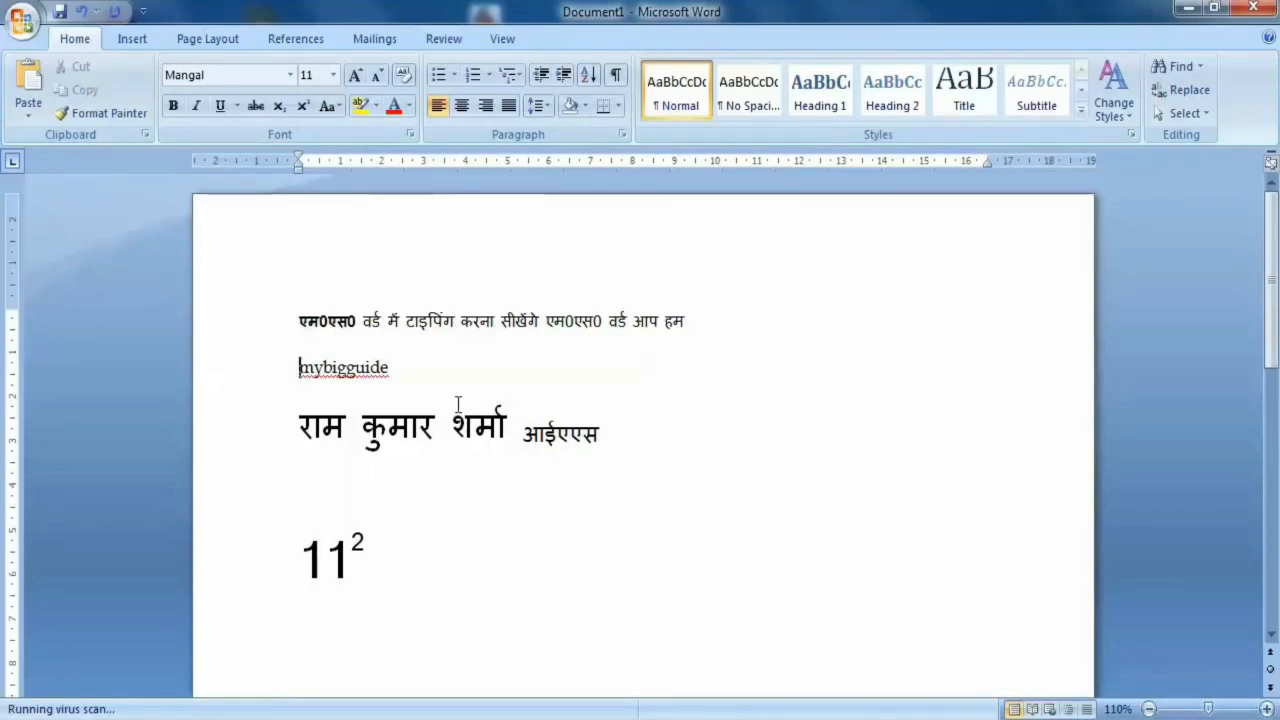
click(325, 370)
click(351, 372)
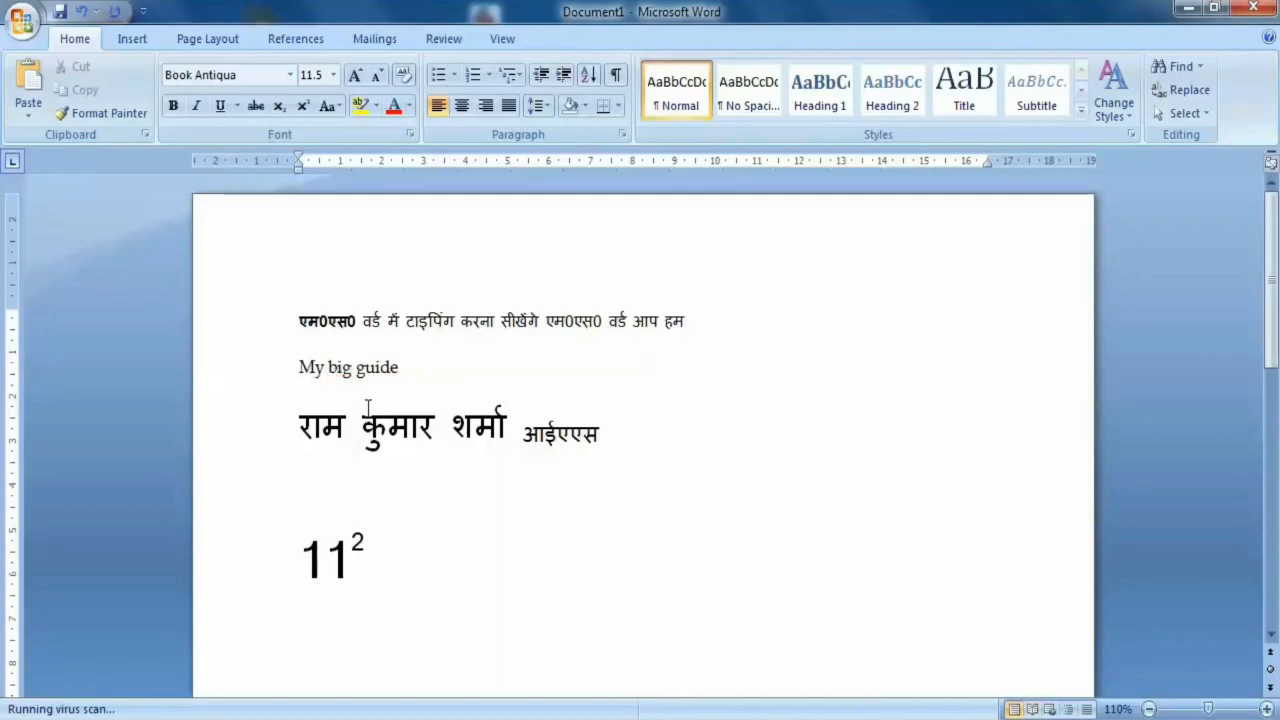
click(419, 371)
click(213, 360)
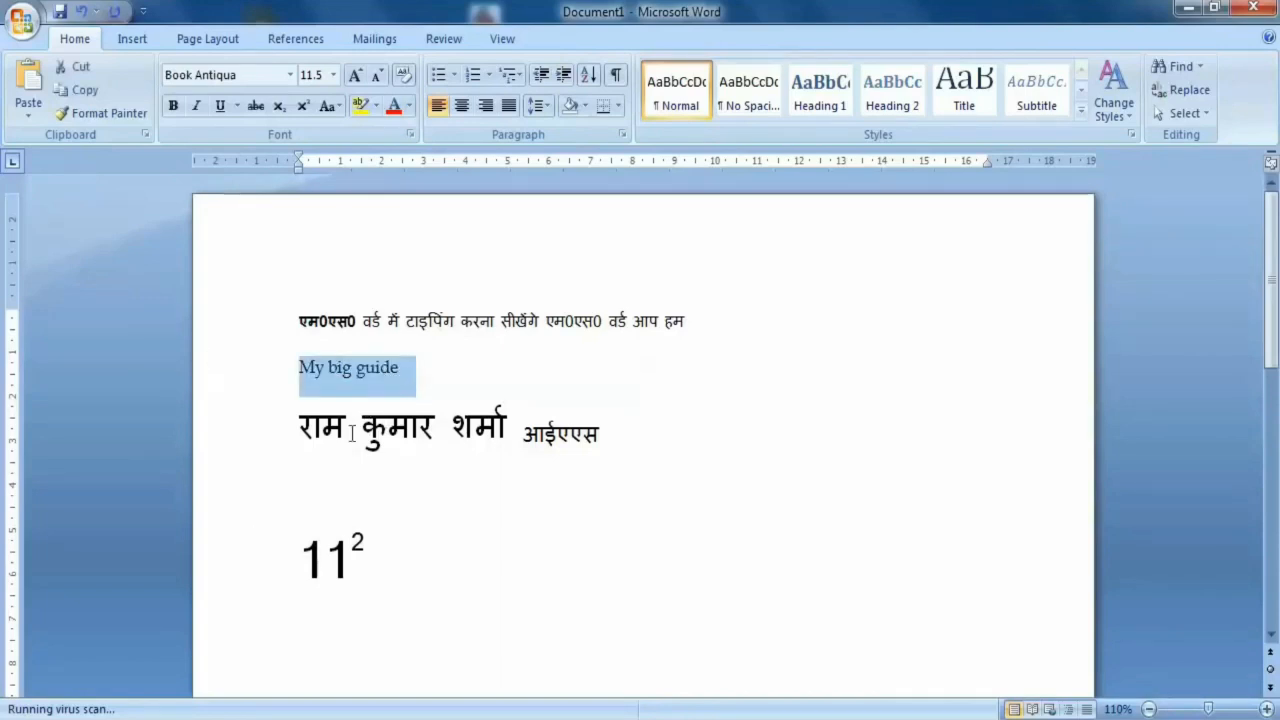
click(426, 368)
drag(250, 322, 249, 354)
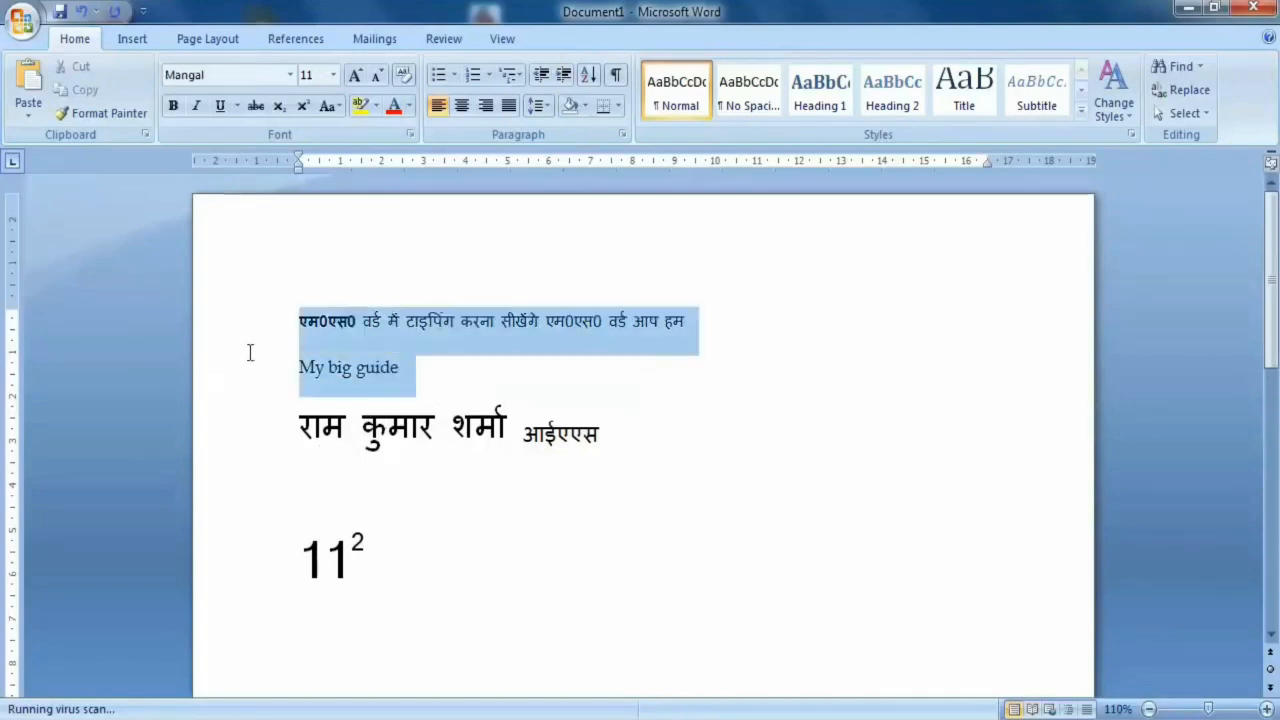
click(467, 385)
- Apply Sentence case to the "My big guide" line
click(332, 104)
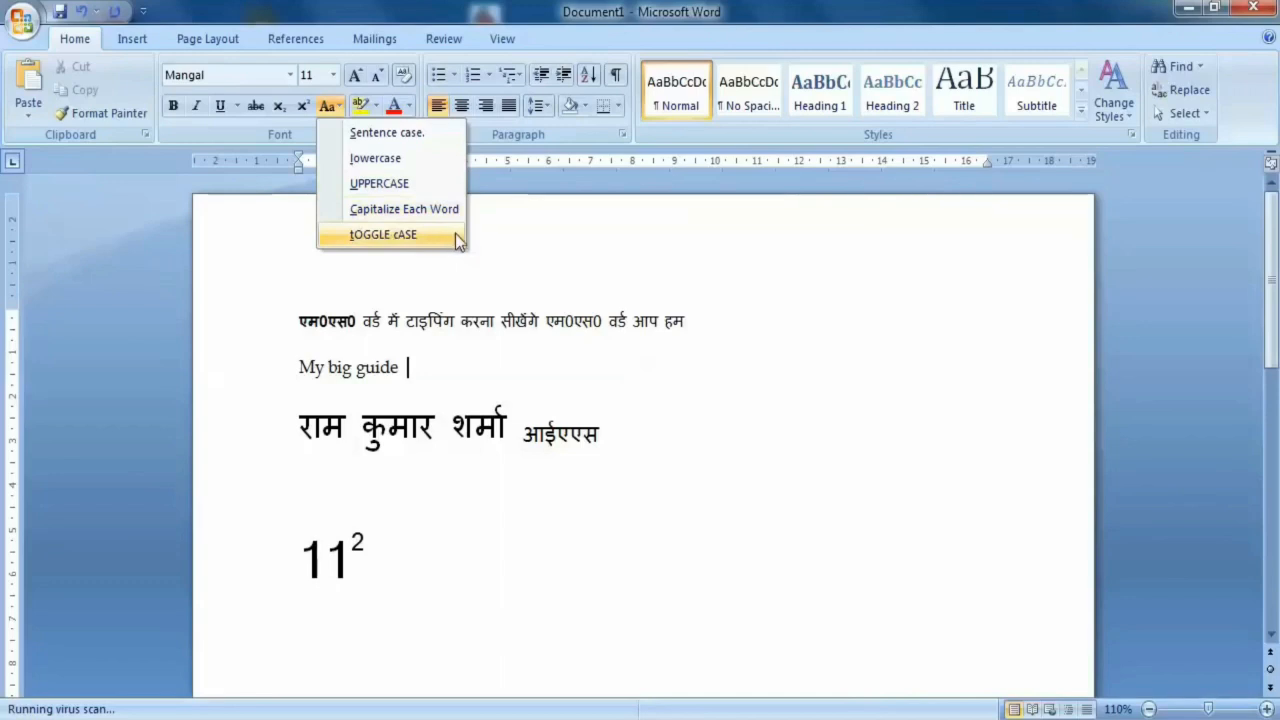
click(454, 352)
drag(301, 367, 414, 367)
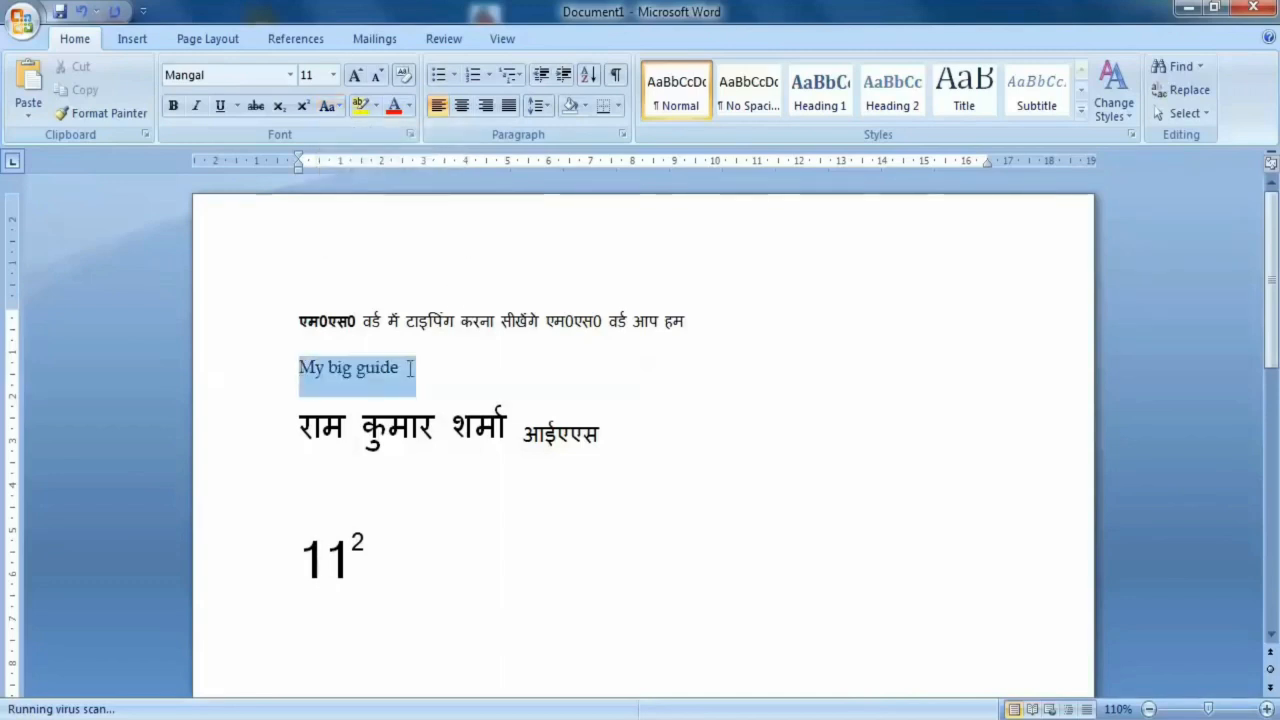
click(329, 106)
click(416, 140)
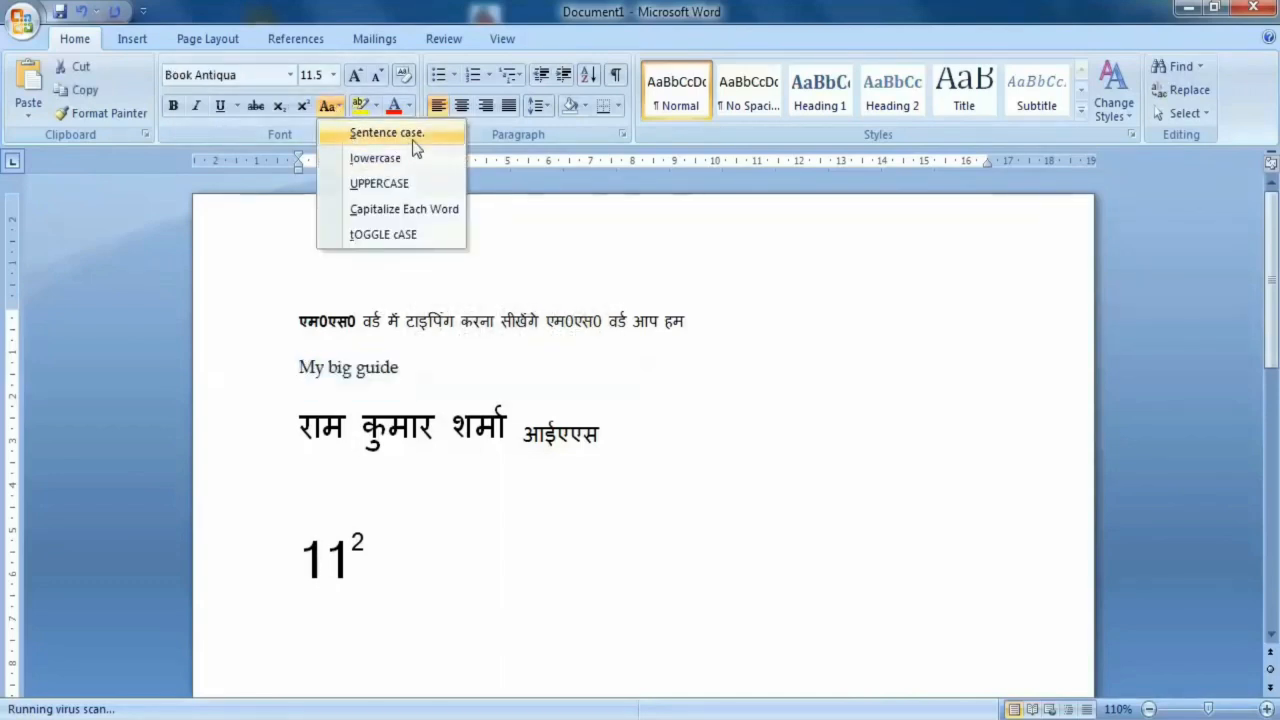
click(454, 384)
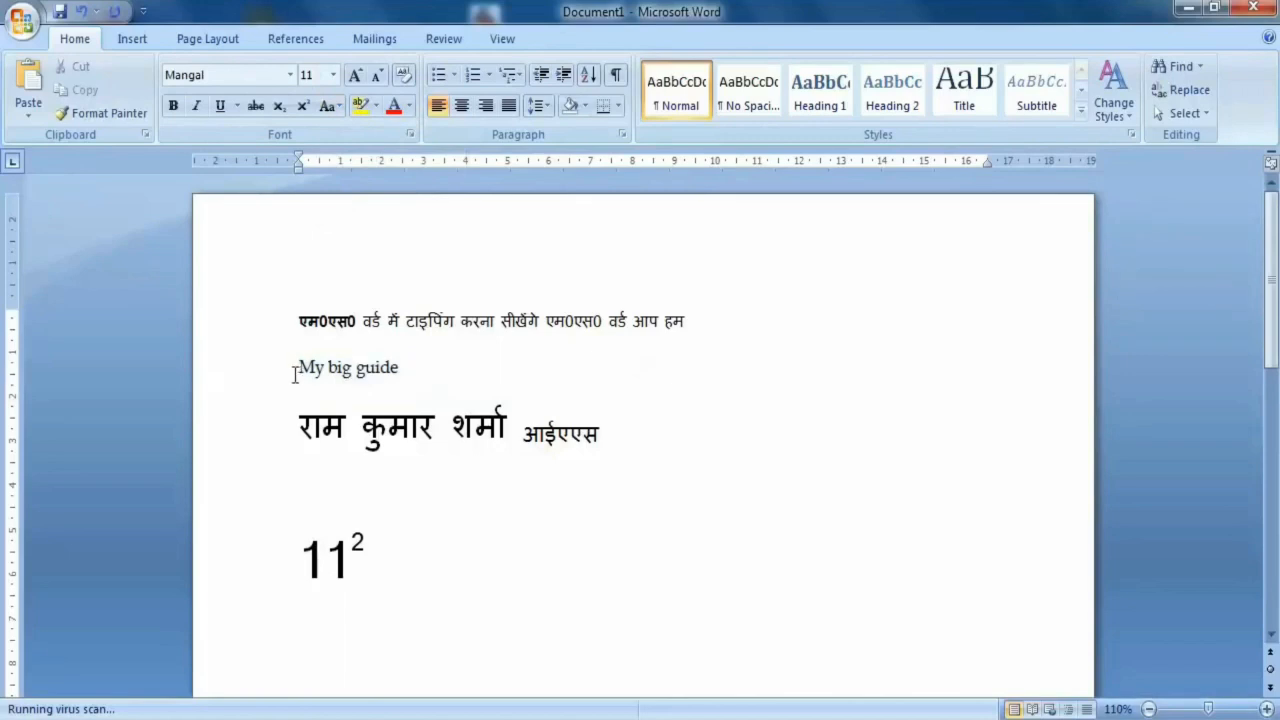
click(300, 368)
click(454, 365)
drag(313, 368, 299, 368)
click(426, 383)
- Change the "My big guide" line to lowercase
drag(425, 379, 278, 366)
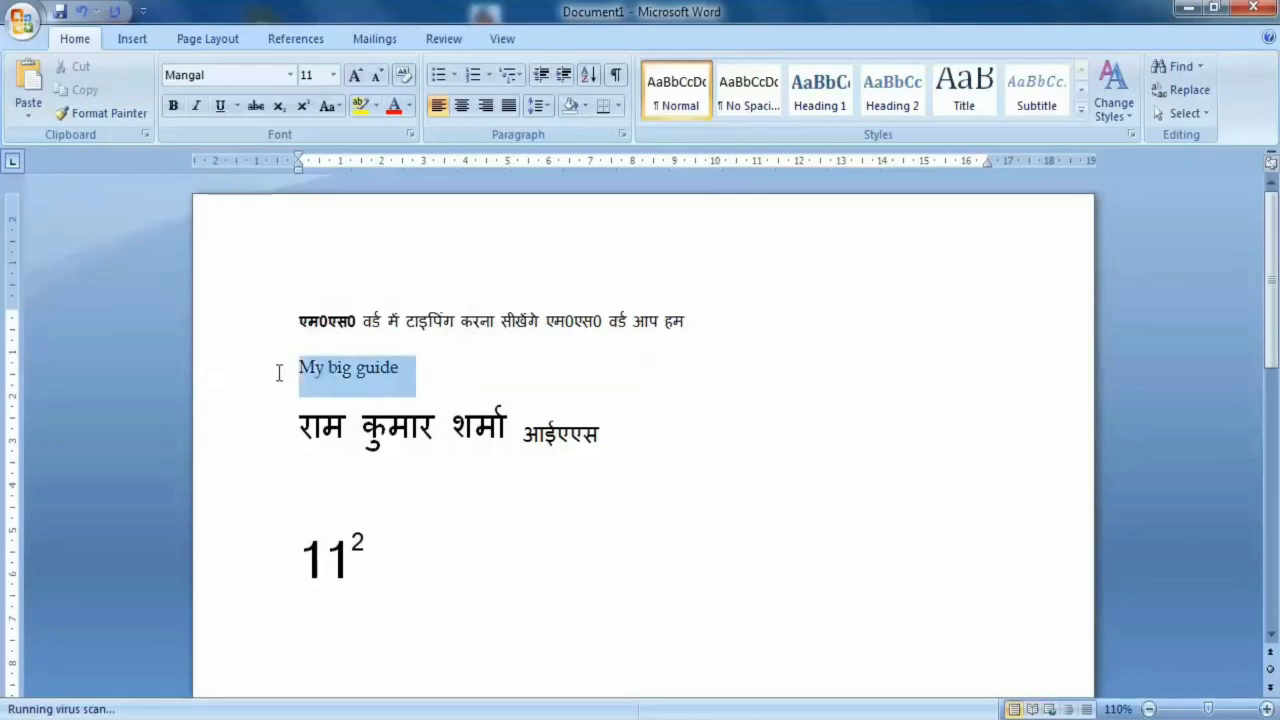
click(330, 105)
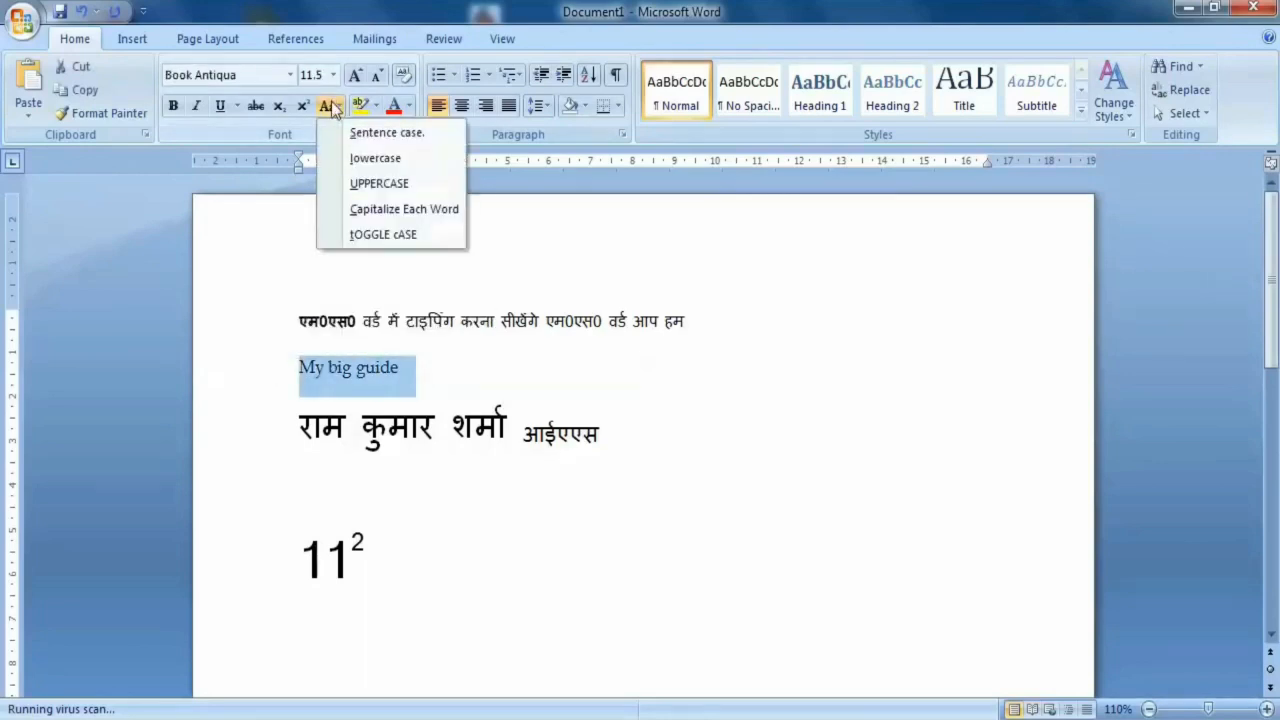
click(400, 164)
click(300, 378)
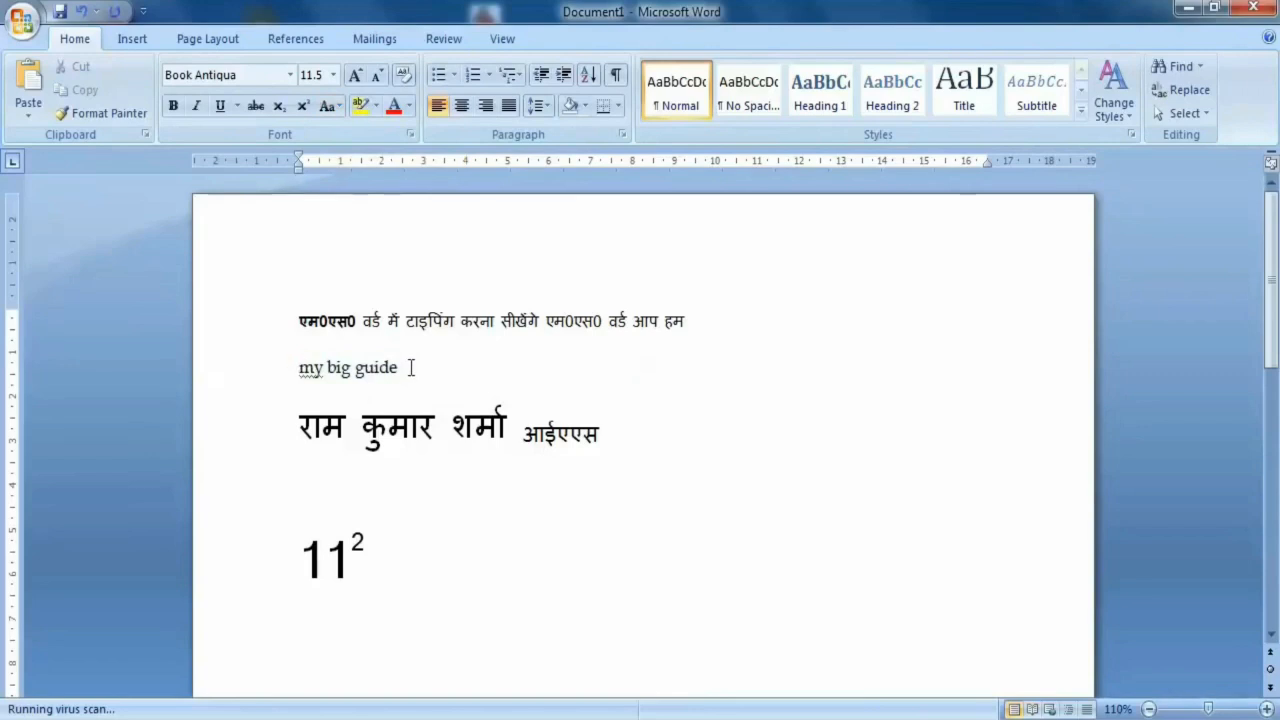
- Convert the "my big guide" line to UPPERCASE
drag(410, 367, 299, 368)
click(329, 105)
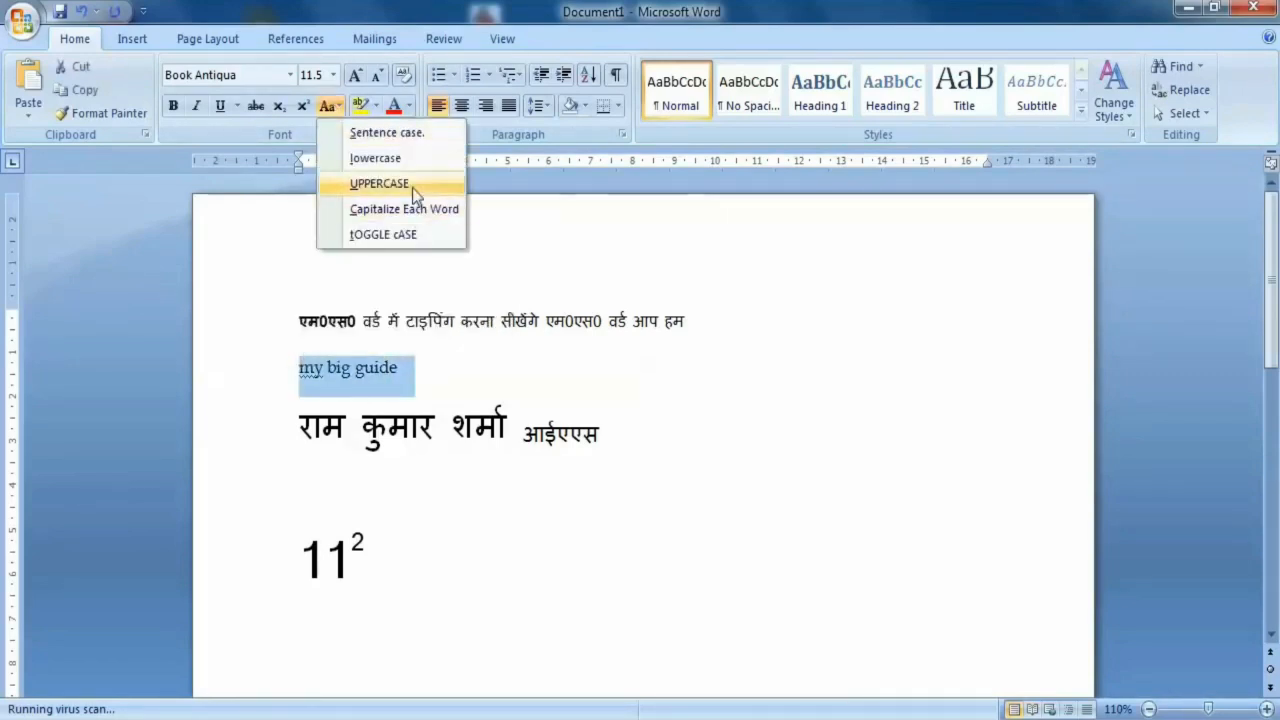
click(411, 186)
click(297, 388)
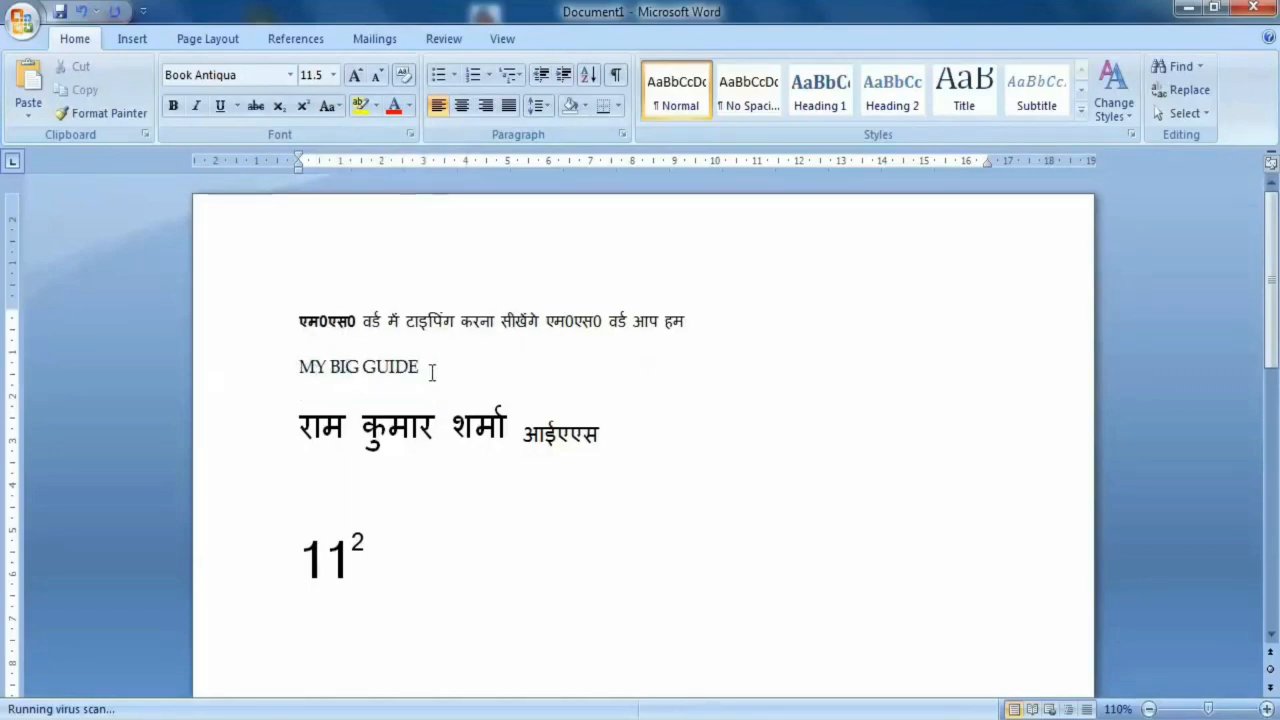
- Change the case of the "MY BIG GUIDE" line to Capitalize Each Word
click(226, 362)
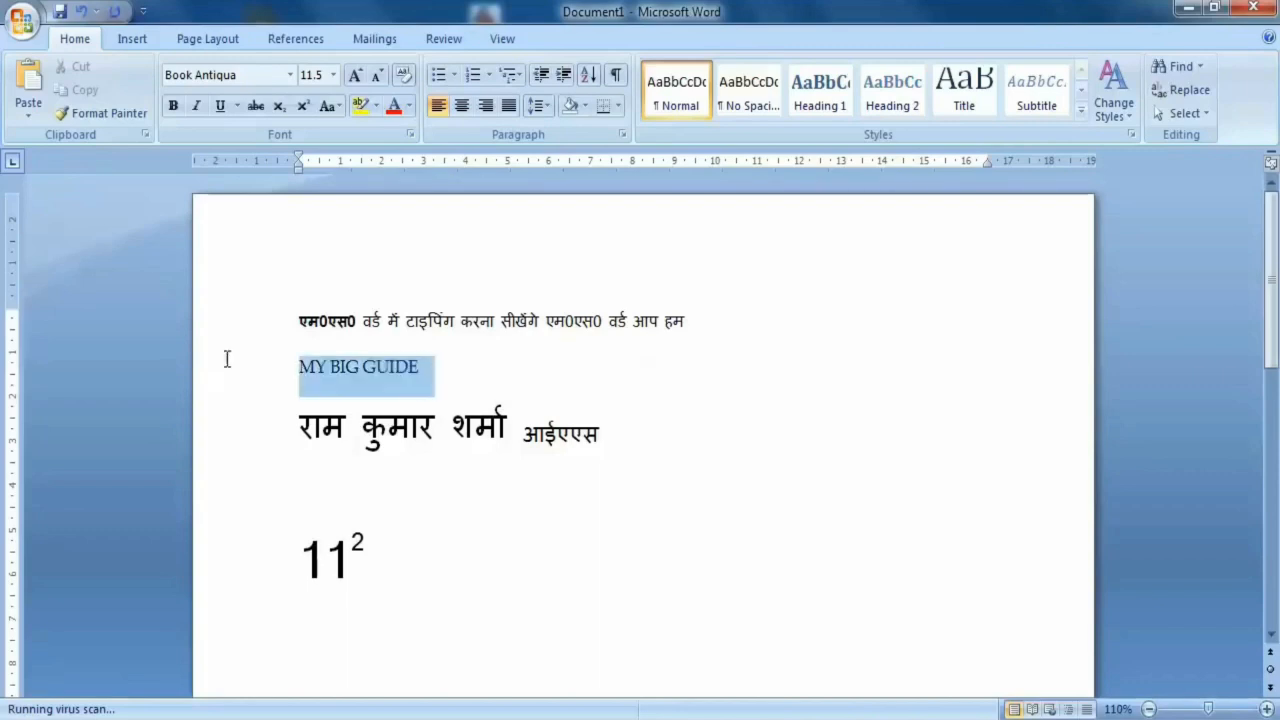
click(328, 106)
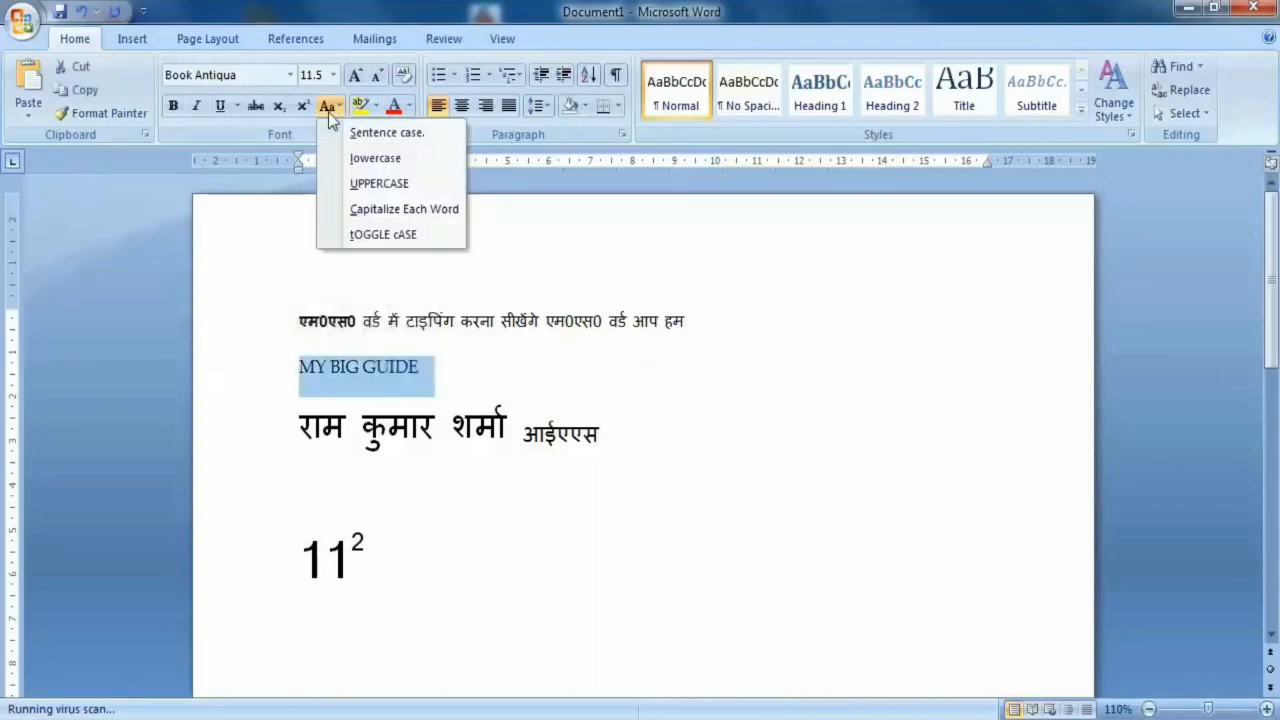
click(431, 210)
click(304, 378)
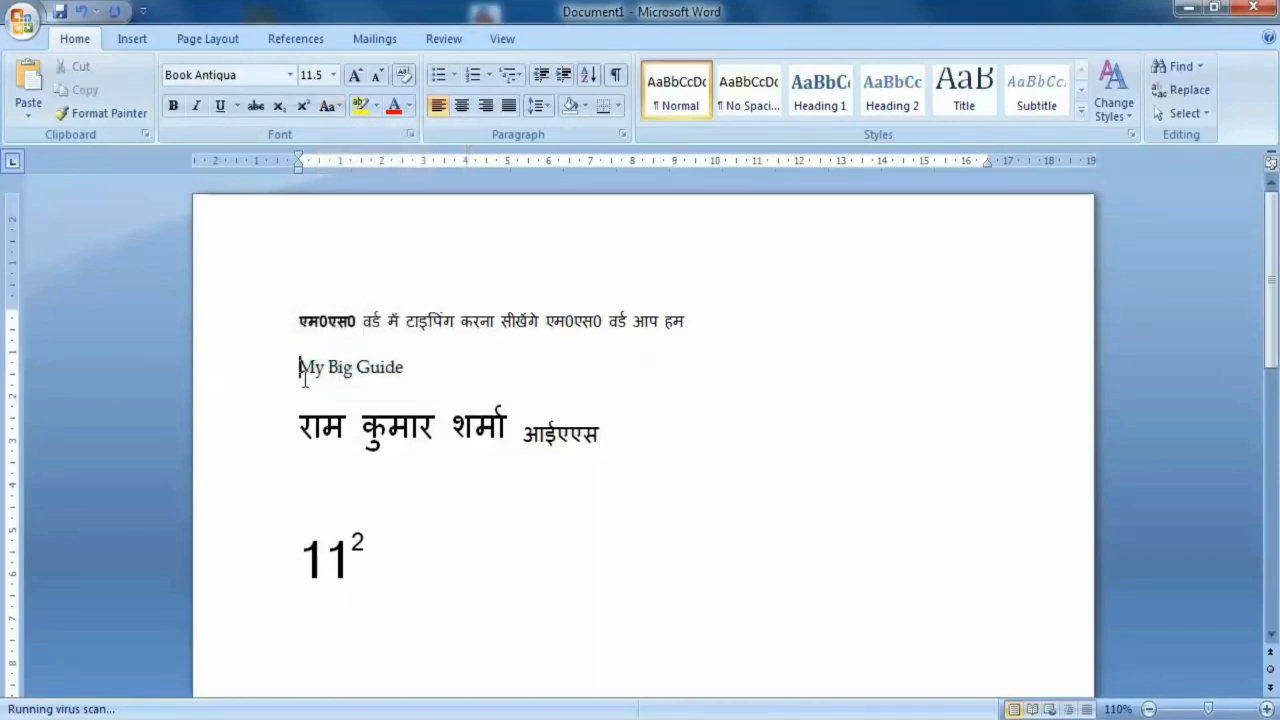
double_click(308, 369)
double_click(338, 370)
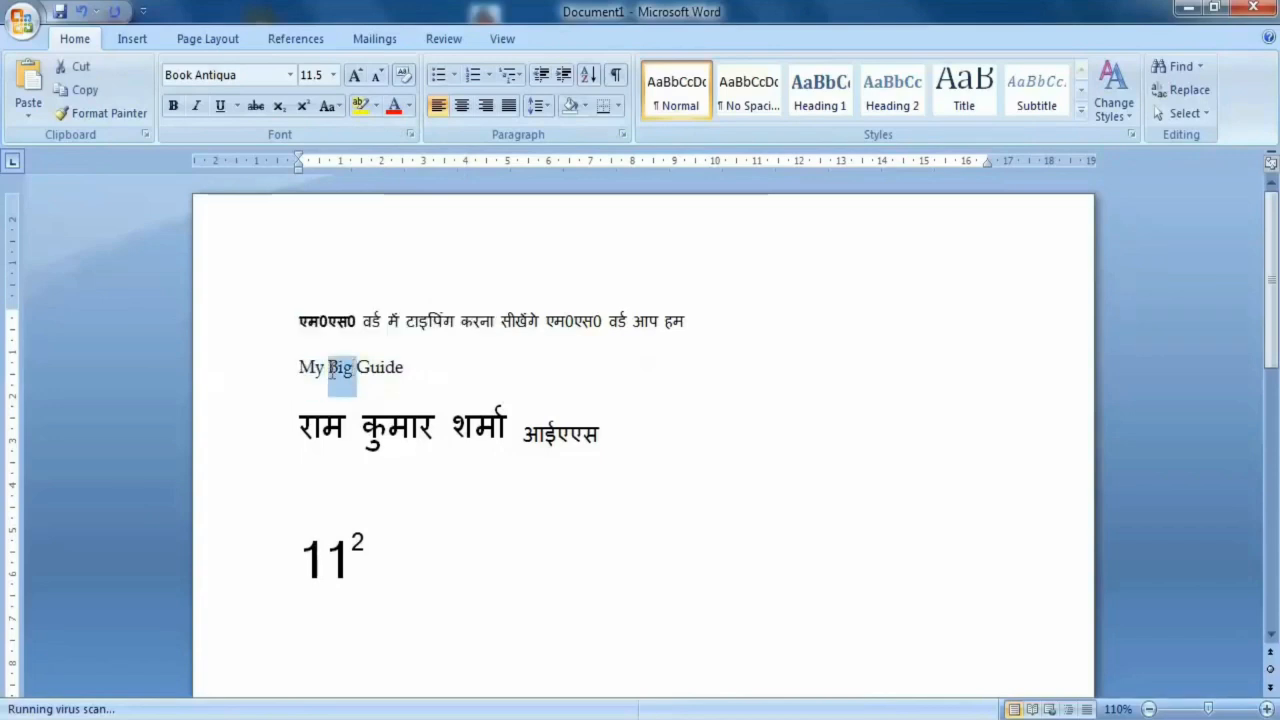
double_click(385, 368)
click(437, 360)
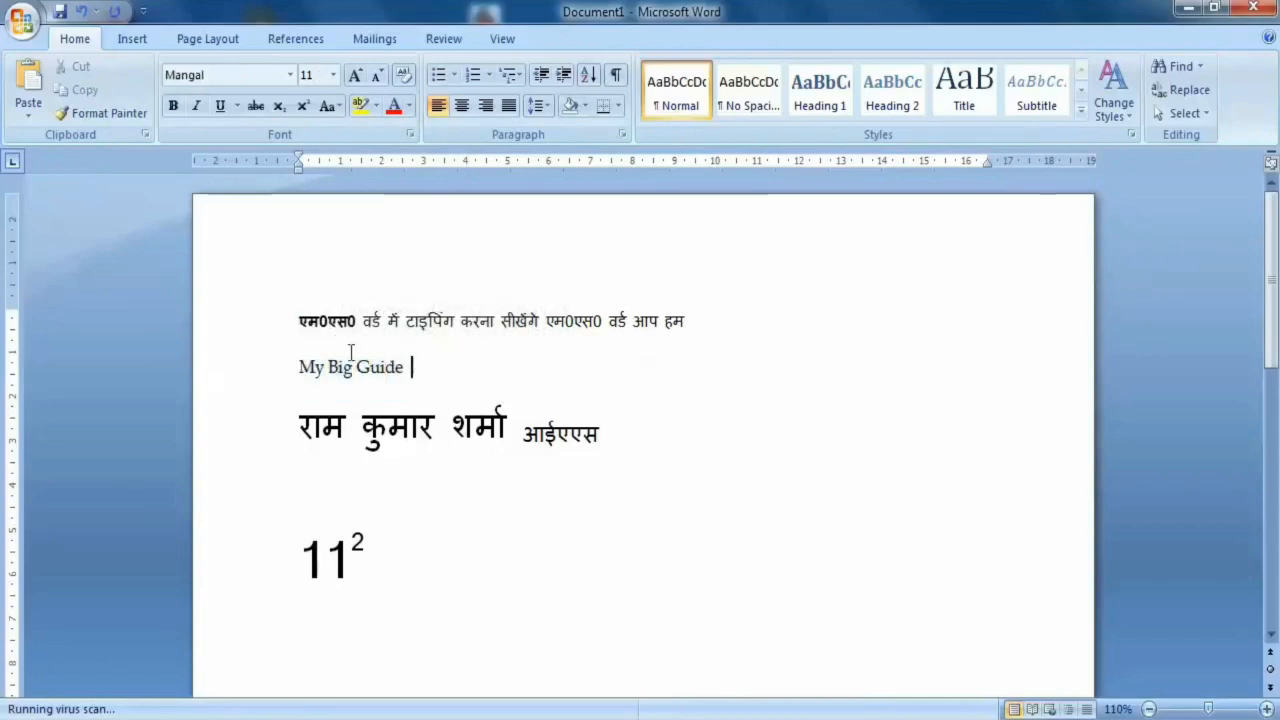
drag(364, 376, 330, 369)
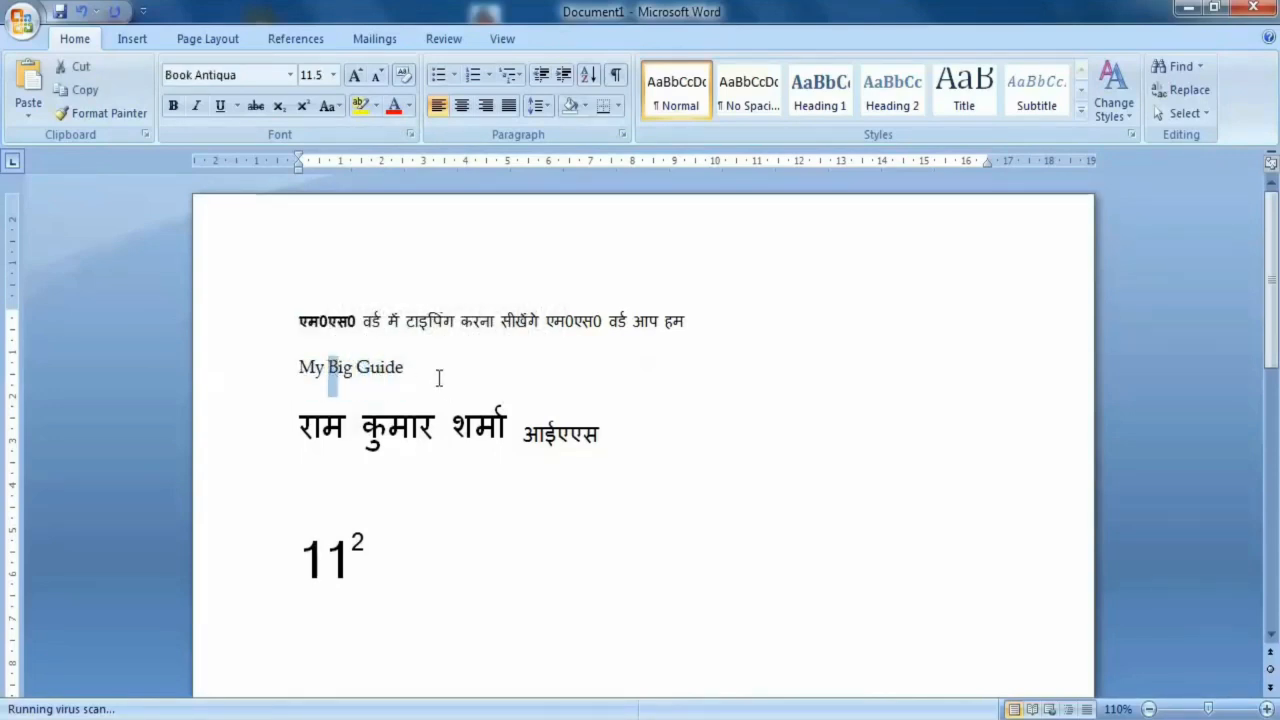
- Apply tOGGLE cASE to the "My Big Guide" line
drag(438, 378, 277, 360)
click(329, 106)
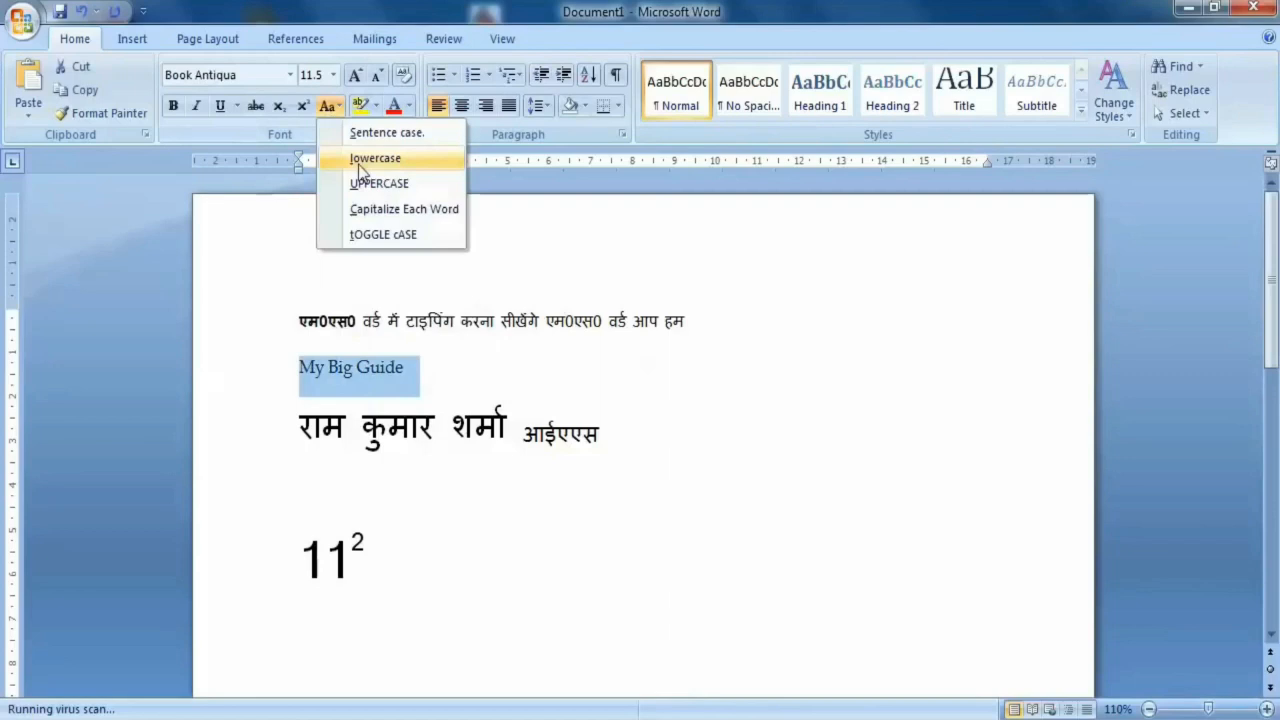
click(406, 241)
click(301, 382)
- Return the "mY bIG gUIDE" line to Capitalize Each Word case
drag(431, 368, 300, 370)
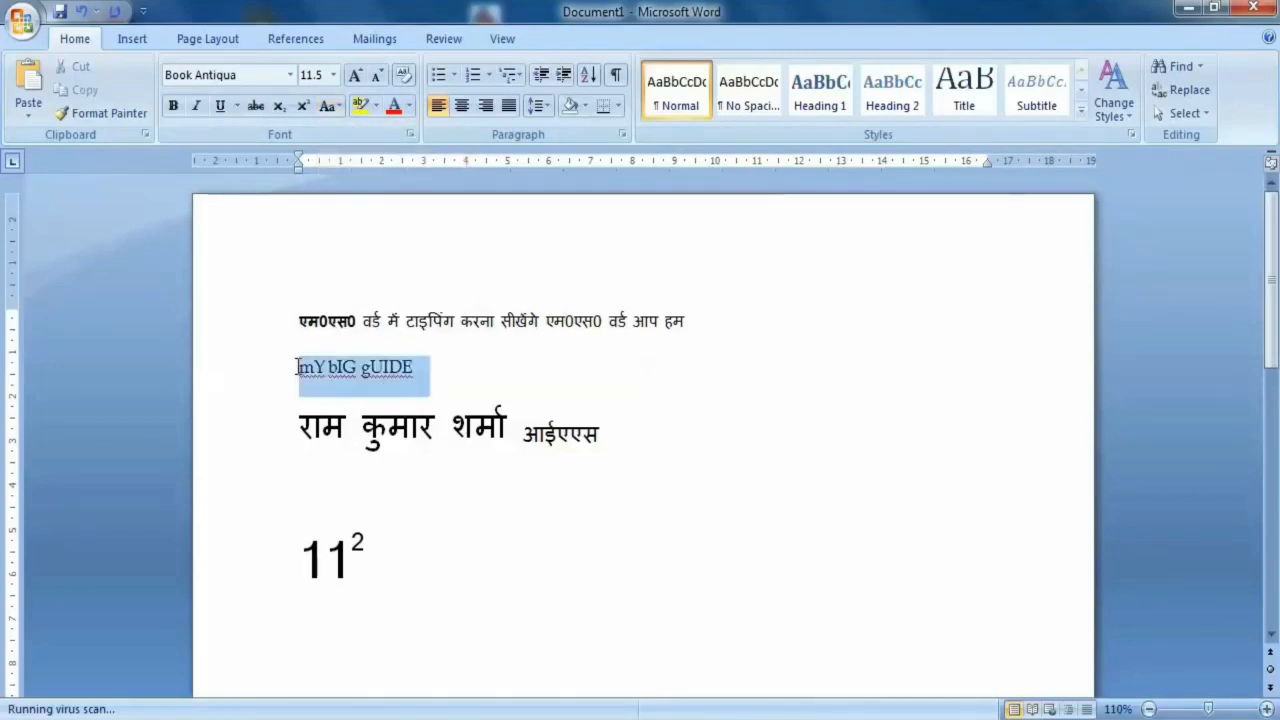
click(330, 106)
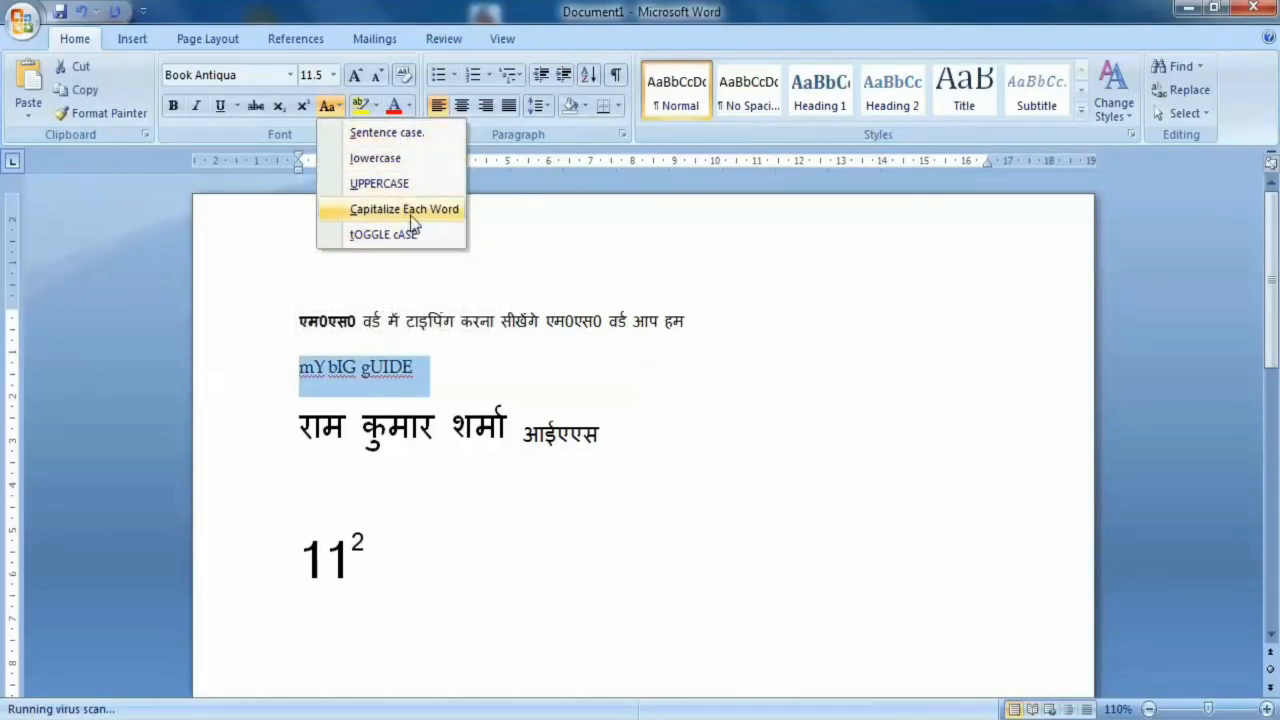
click(404, 209)
click(422, 366)
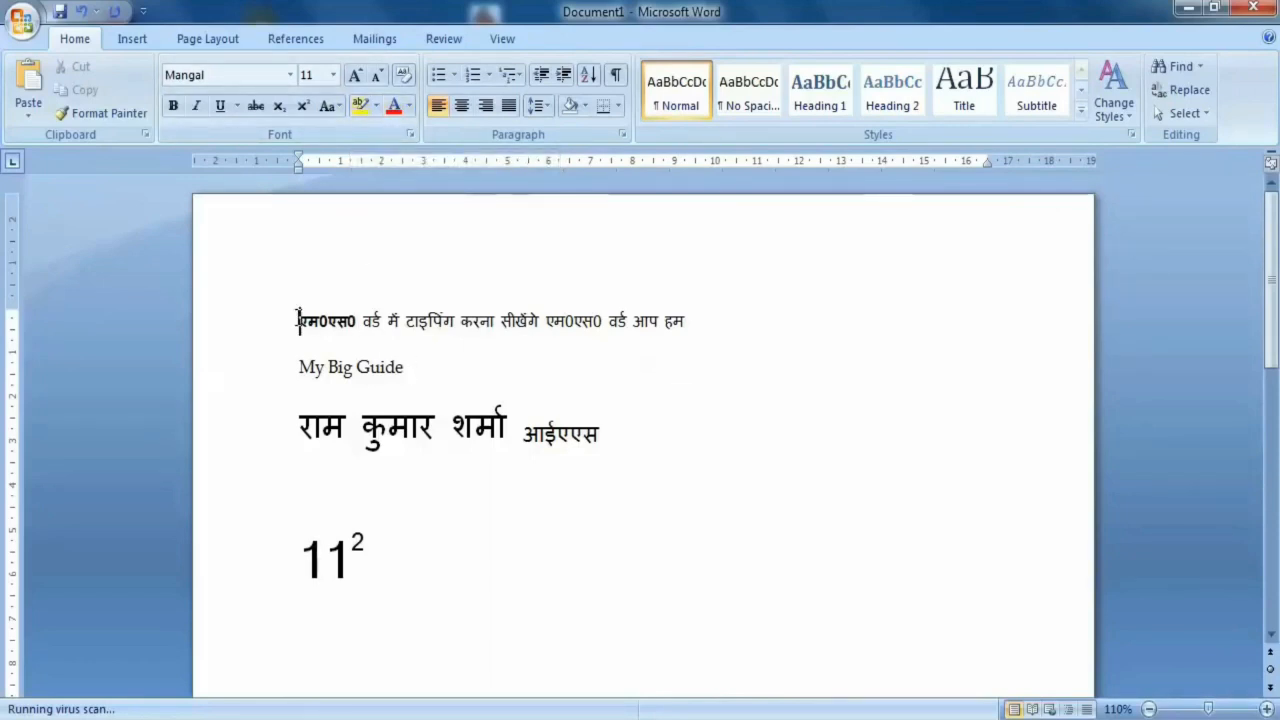
- Highlight the first sentence in yellow from its opening "एम0एस0" through the second "एम0एस0"
drag(297, 320, 601, 312)
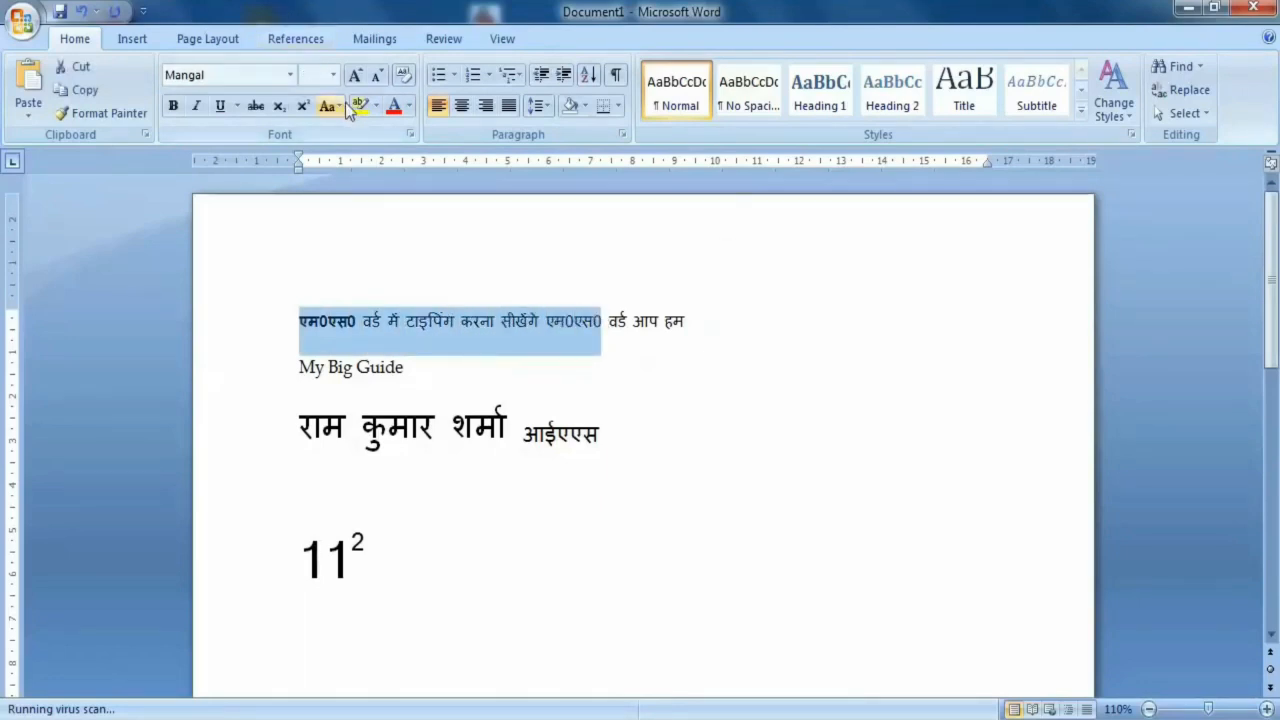
click(376, 107)
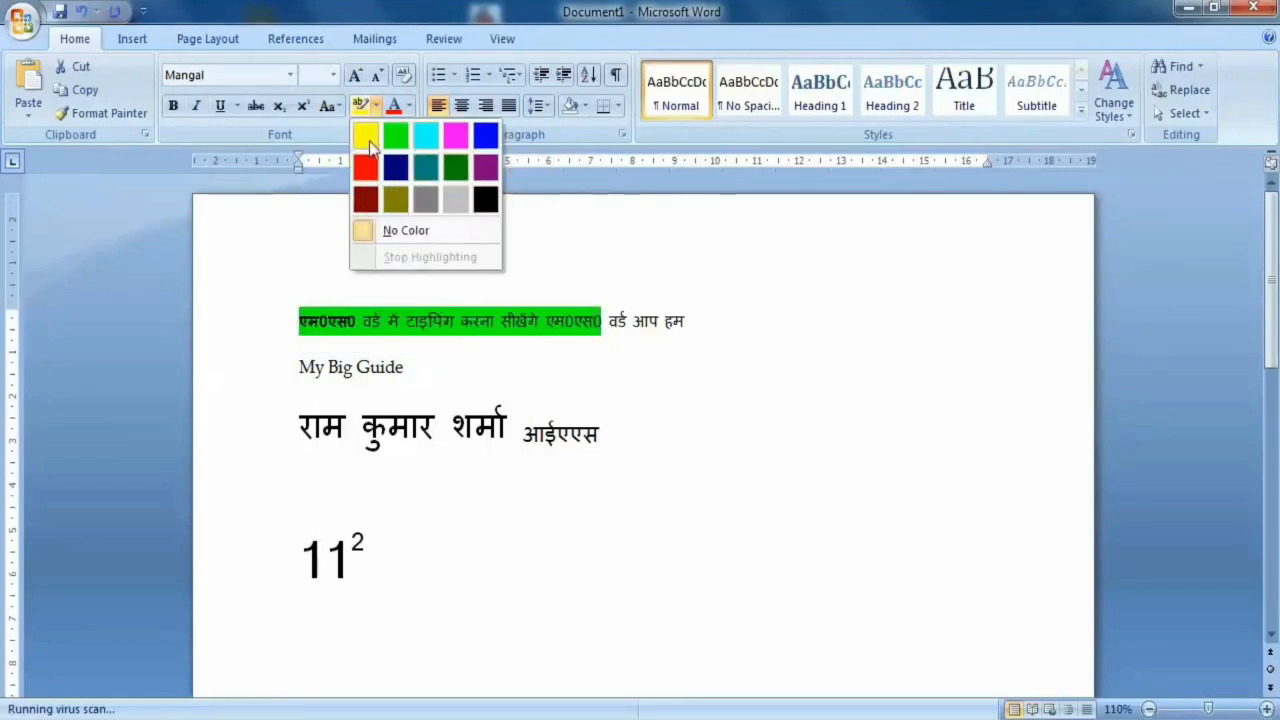
click(366, 145)
click(450, 370)
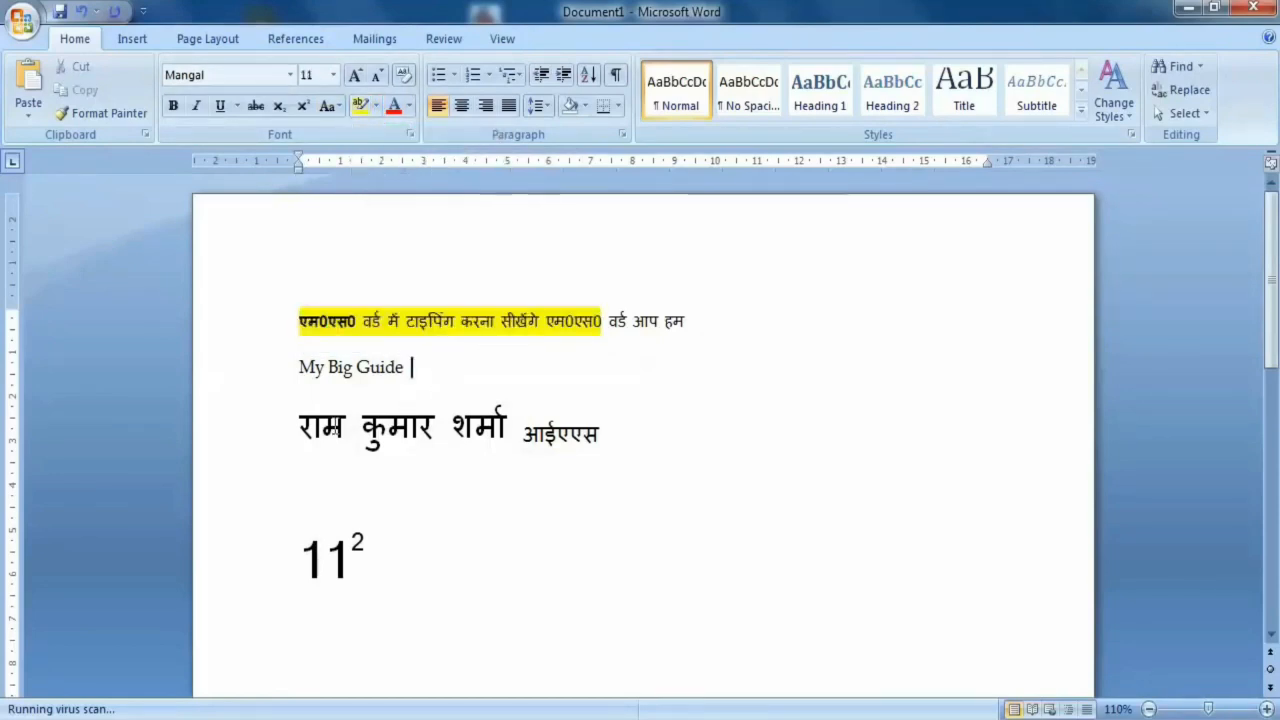
- Highlight the second word of the large Hindi name line and its closing word "आईएएस" in yellow
drag(436, 427, 362, 427)
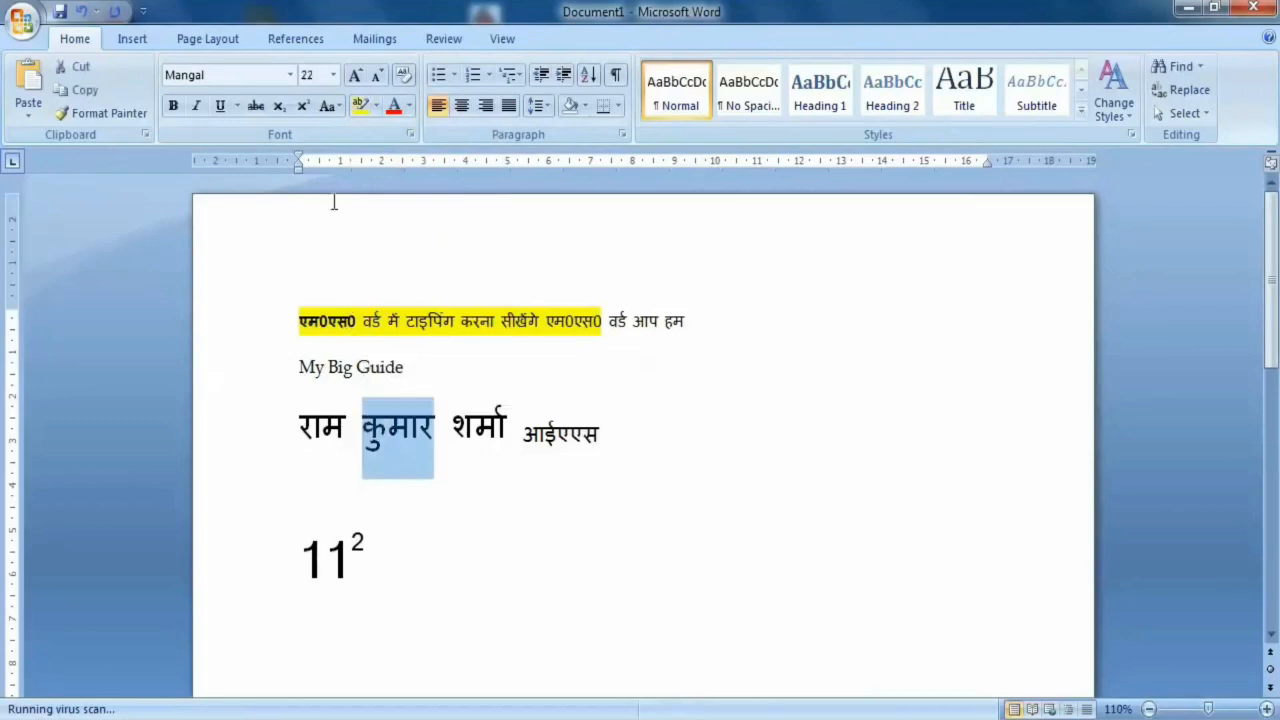
click(360, 107)
drag(600, 440, 522, 440)
click(364, 110)
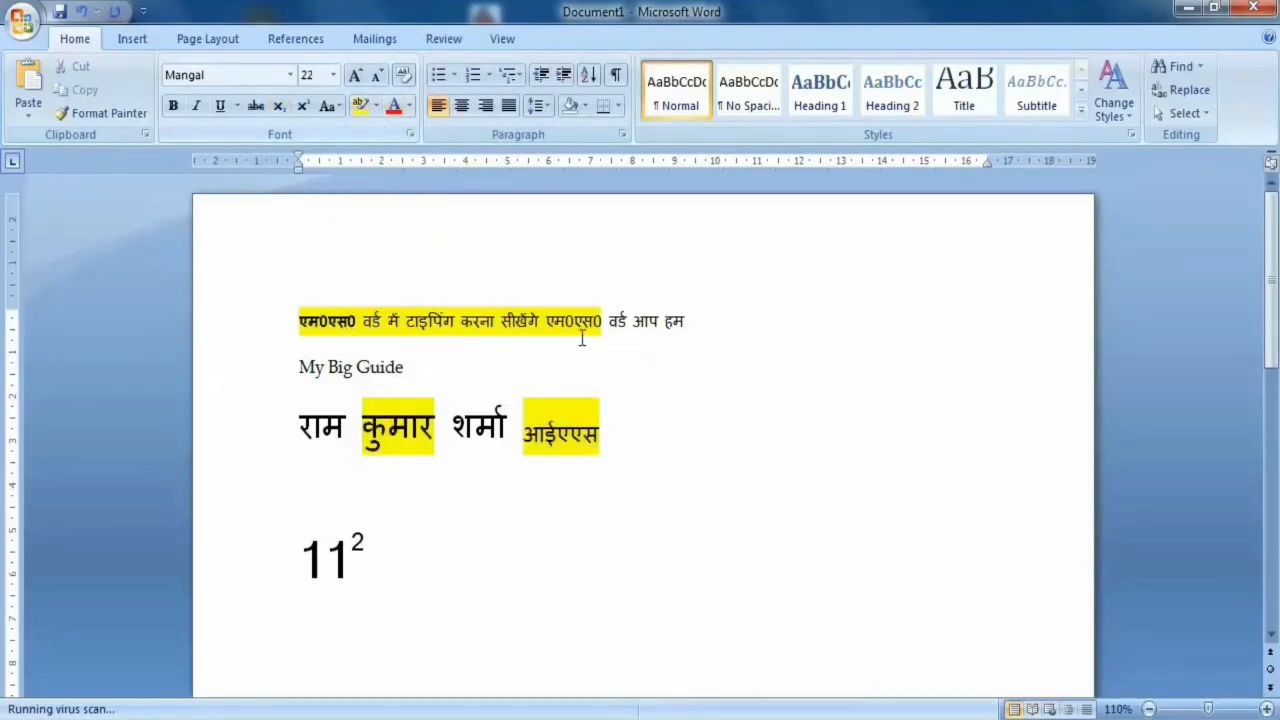
- Change the highlight of the word "आईएएस" to turquoise
drag(600, 440, 528, 440)
click(377, 106)
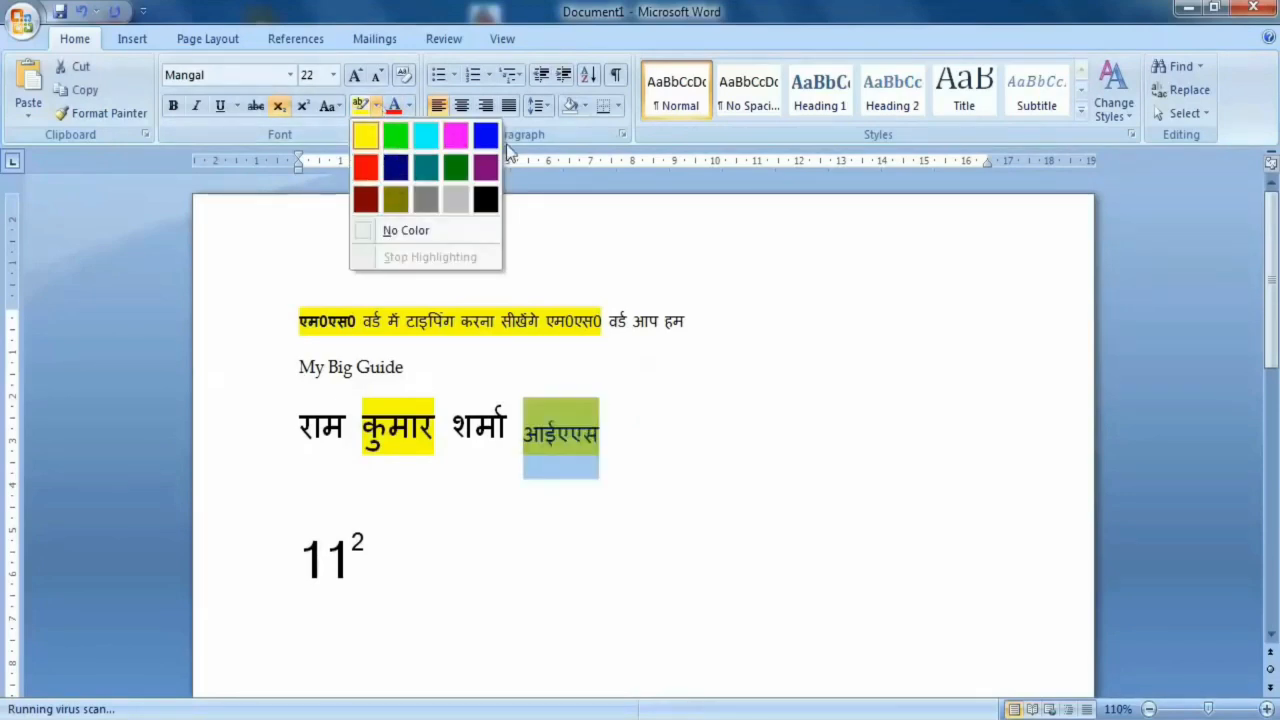
click(433, 137)
click(694, 366)
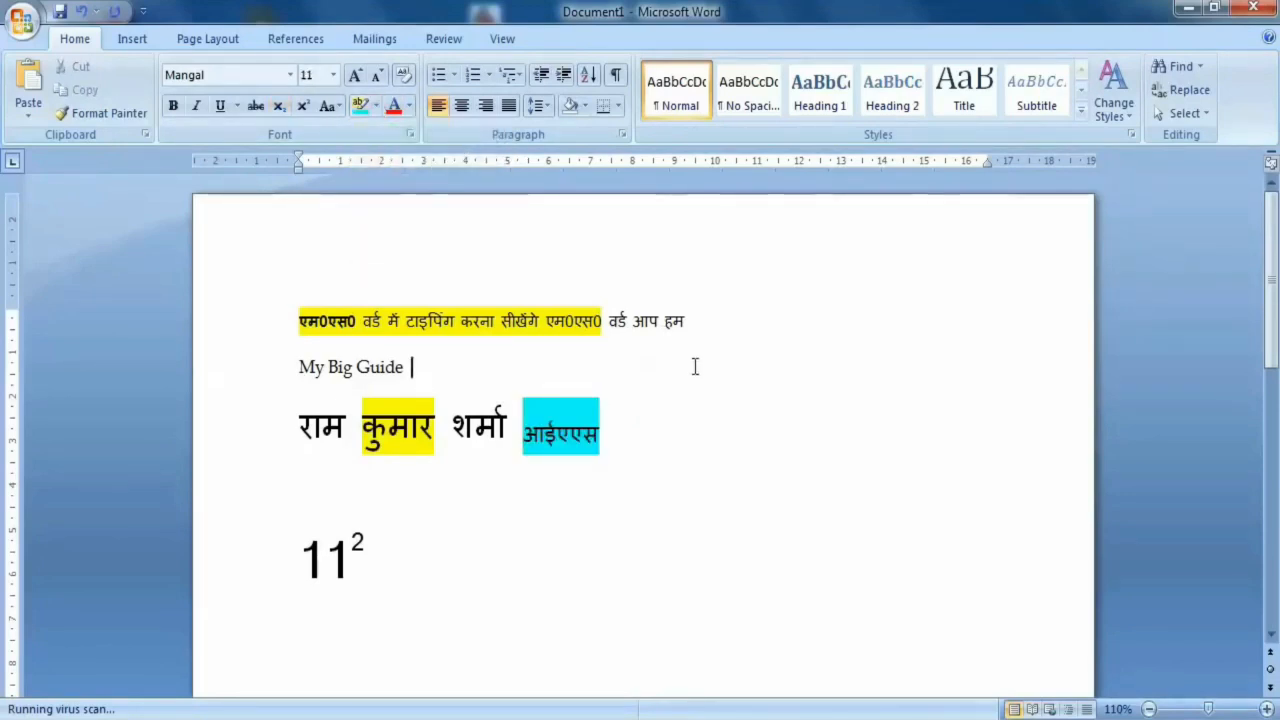
drag(689, 321, 663, 322)
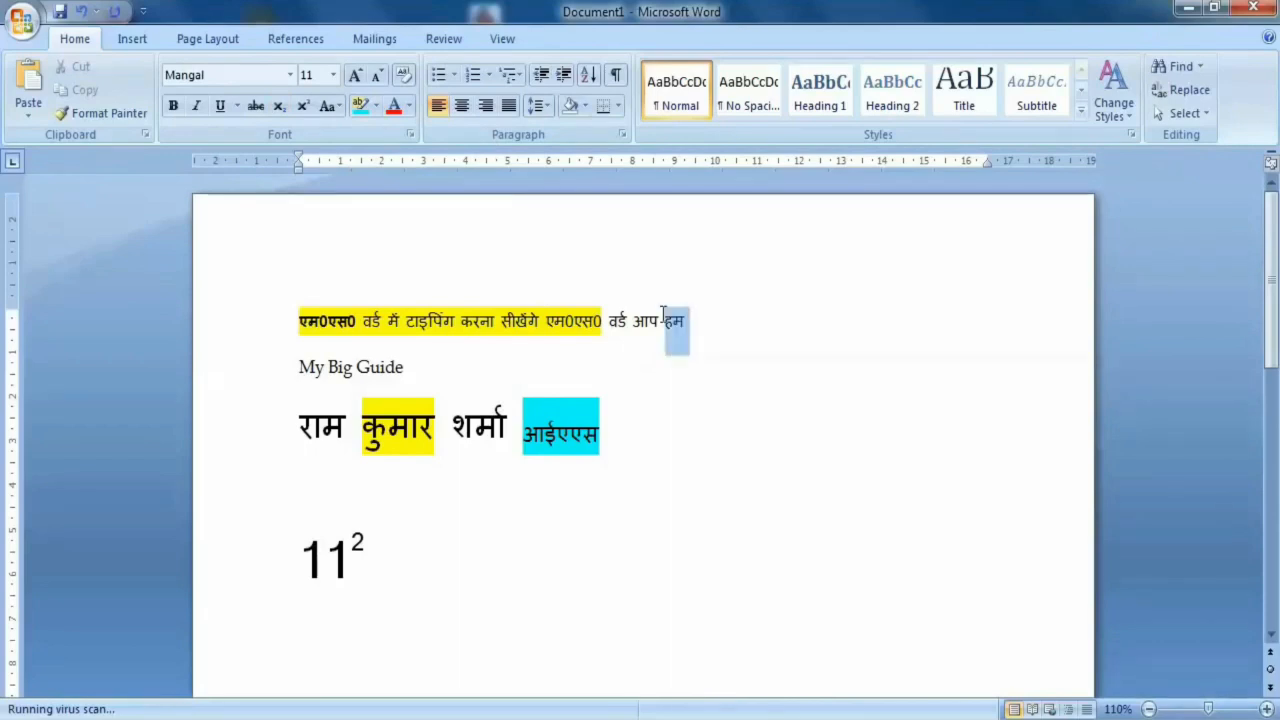
click(409, 106)
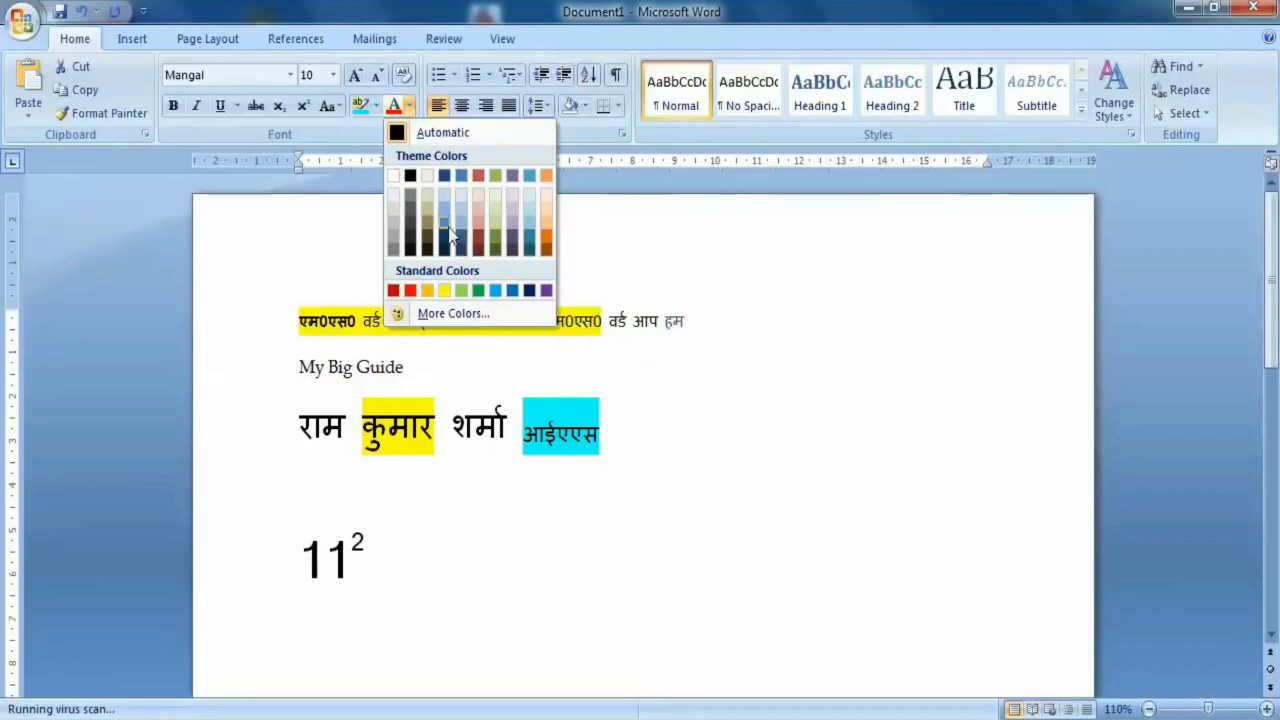
click(700, 332)
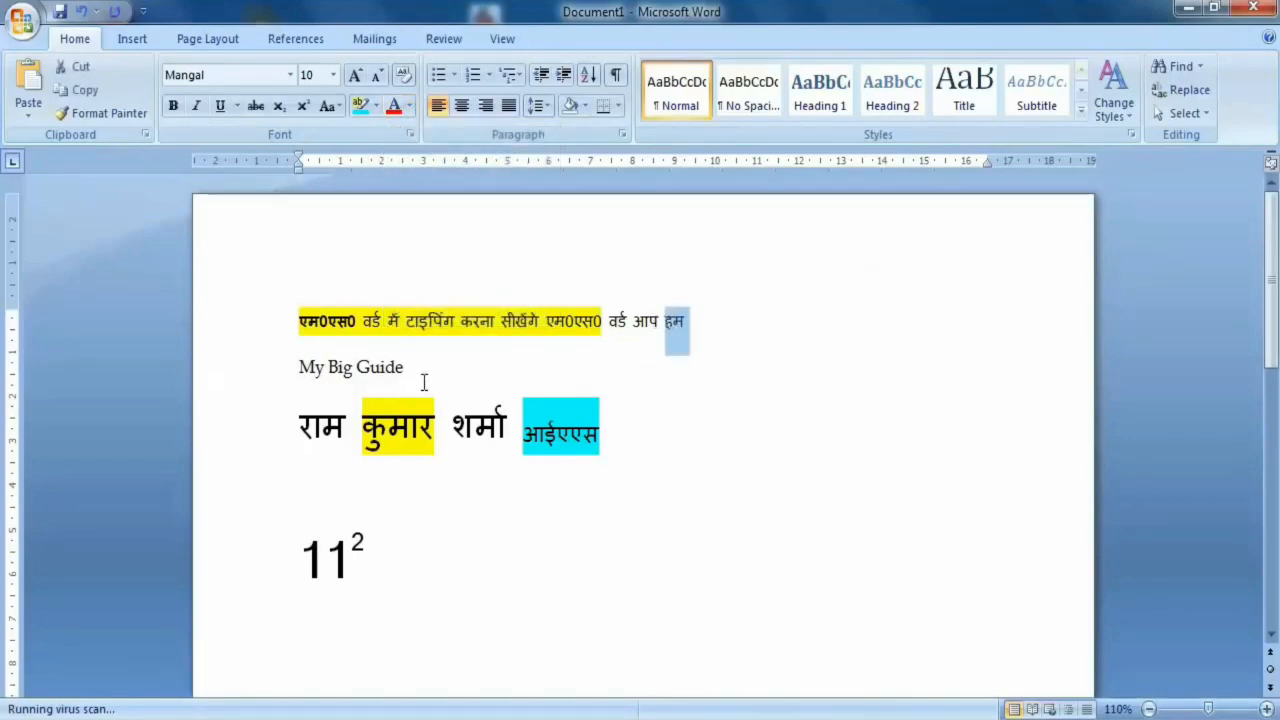
- Set the font color of the "My Big Guide" line to standard light green
drag(422, 378, 271, 369)
click(409, 106)
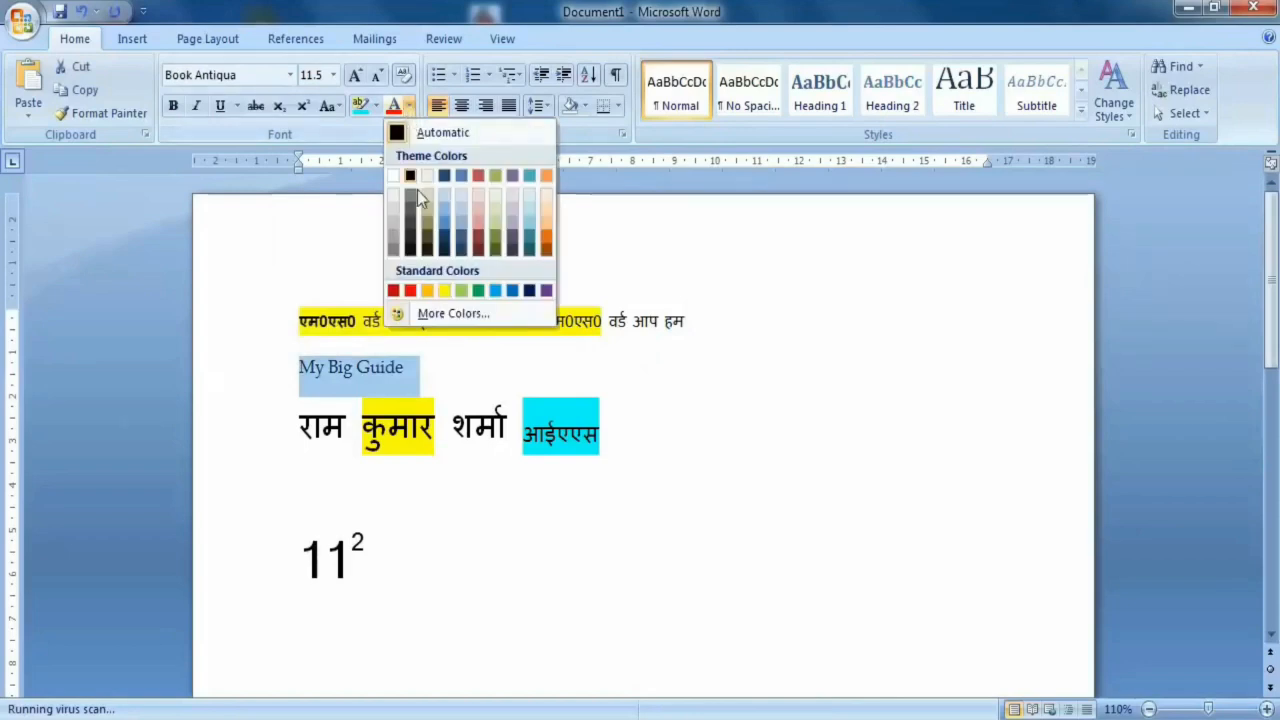
click(468, 291)
click(353, 368)
- Color the word "My" red and enlarge it to 48 pt
drag(325, 367, 300, 366)
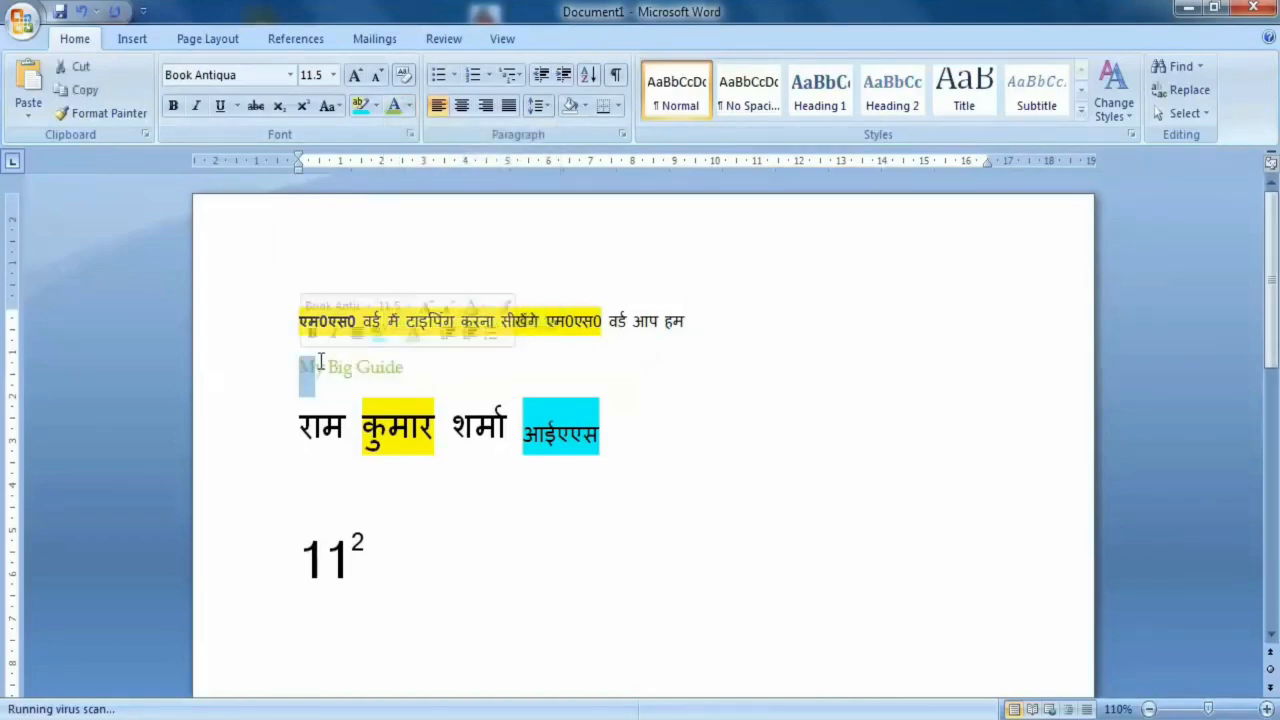
click(408, 106)
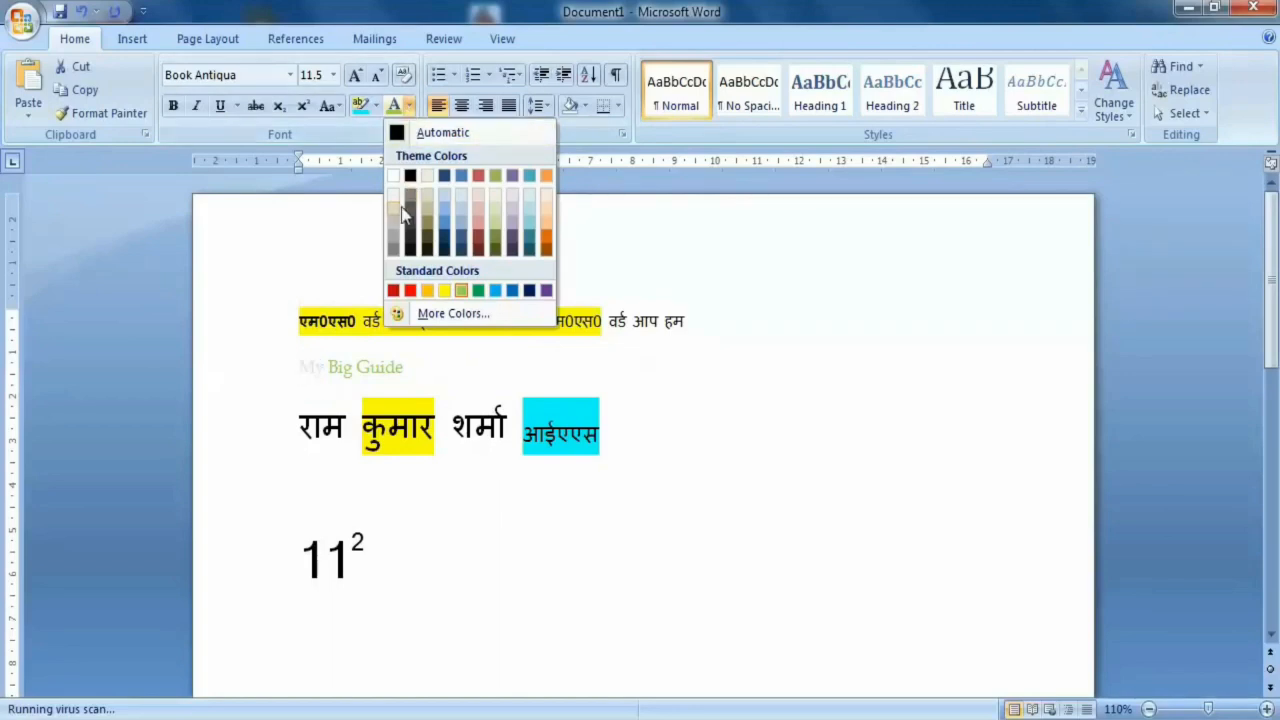
click(410, 291)
click(356, 76)
click(356, 76)
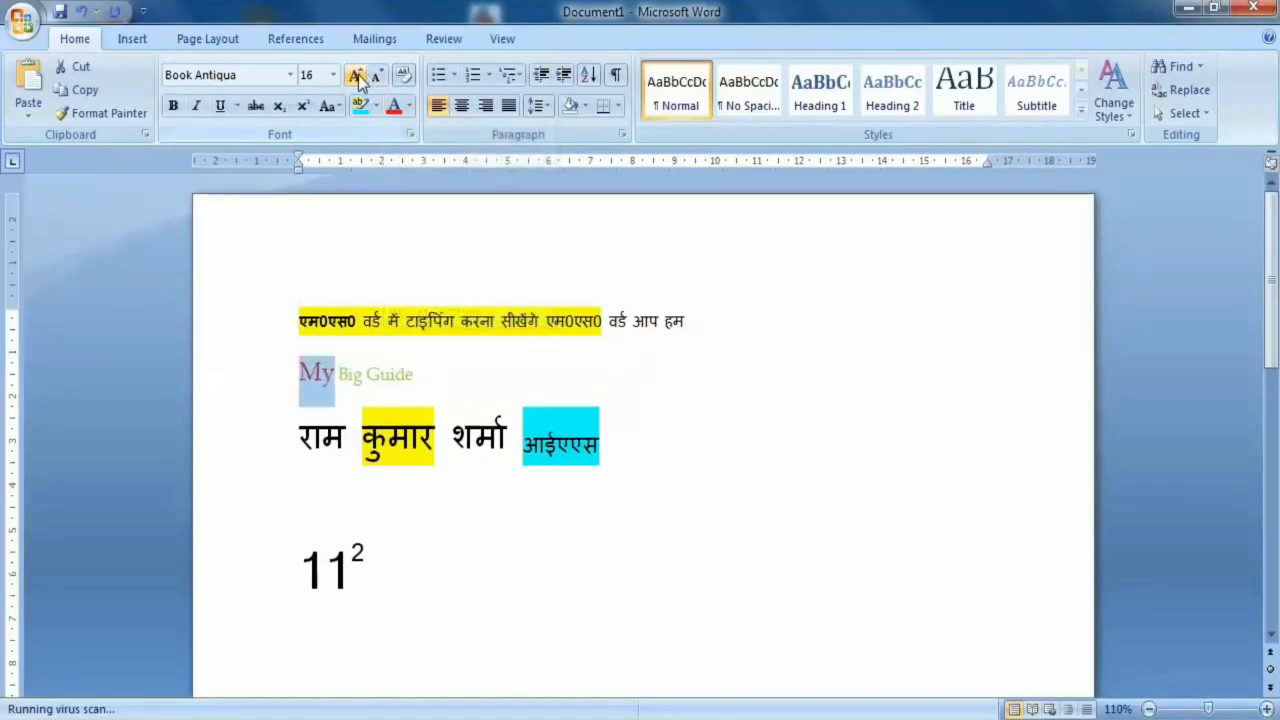
click(356, 76)
click(356, 76)
click(356, 76)
click(356, 76)
click(356, 76)
click(356, 76)
click(356, 76)
click(356, 76)
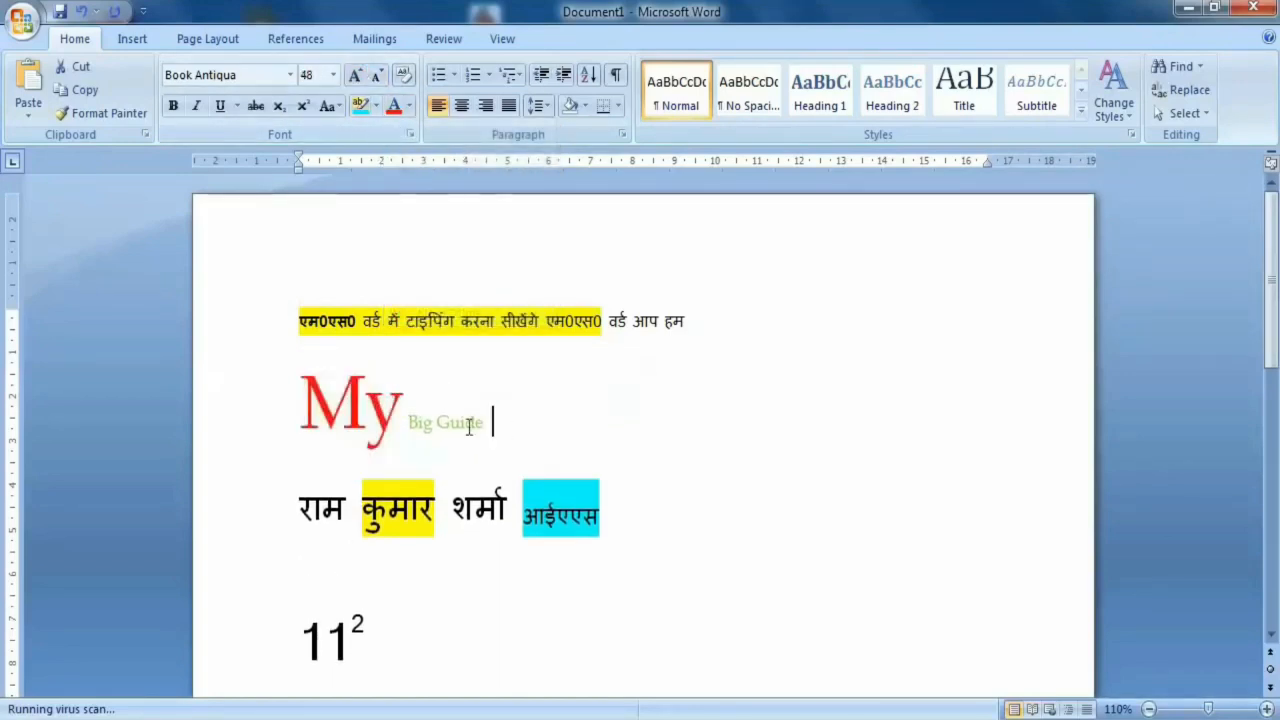
- Grow the font of the whole "My Big Guide" line until "My" is 100 pt and "Big Guide" is 18 pt
click(352, 81)
click(352, 81)
click(352, 81)
click(352, 81)
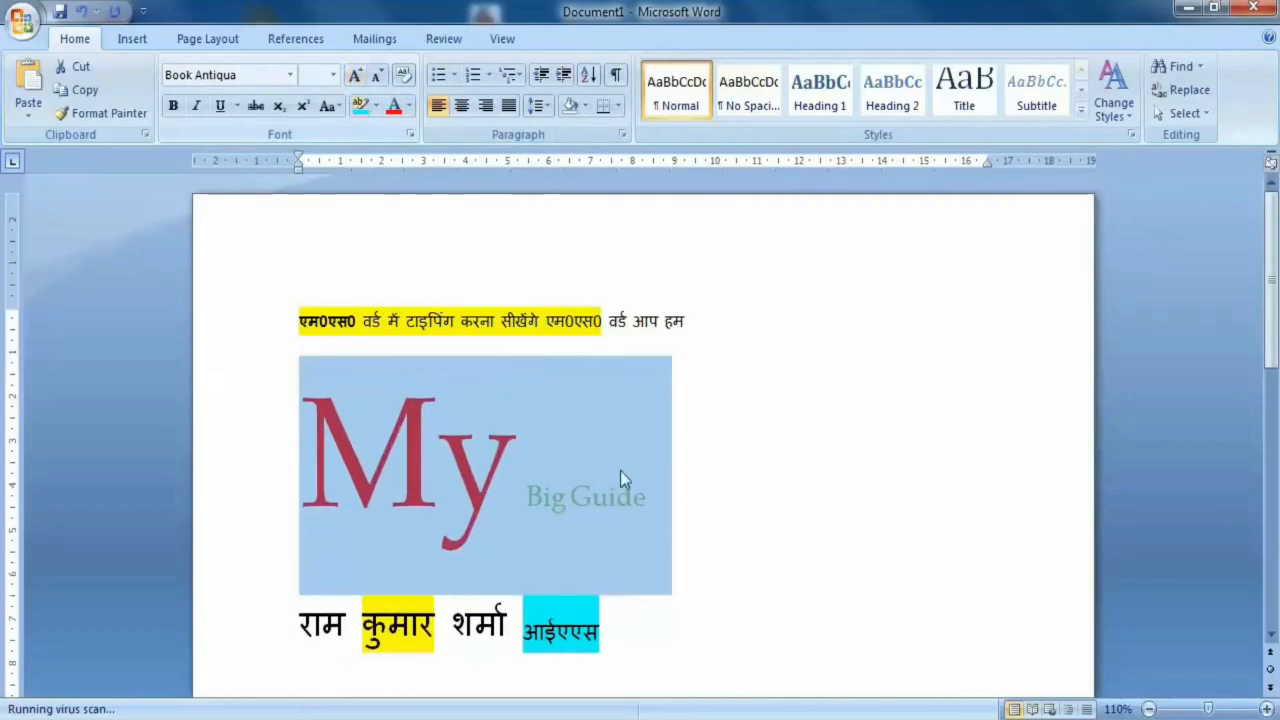
click(645, 543)
- Set the font color of the word "Big" to standard orange
drag(572, 507, 526, 508)
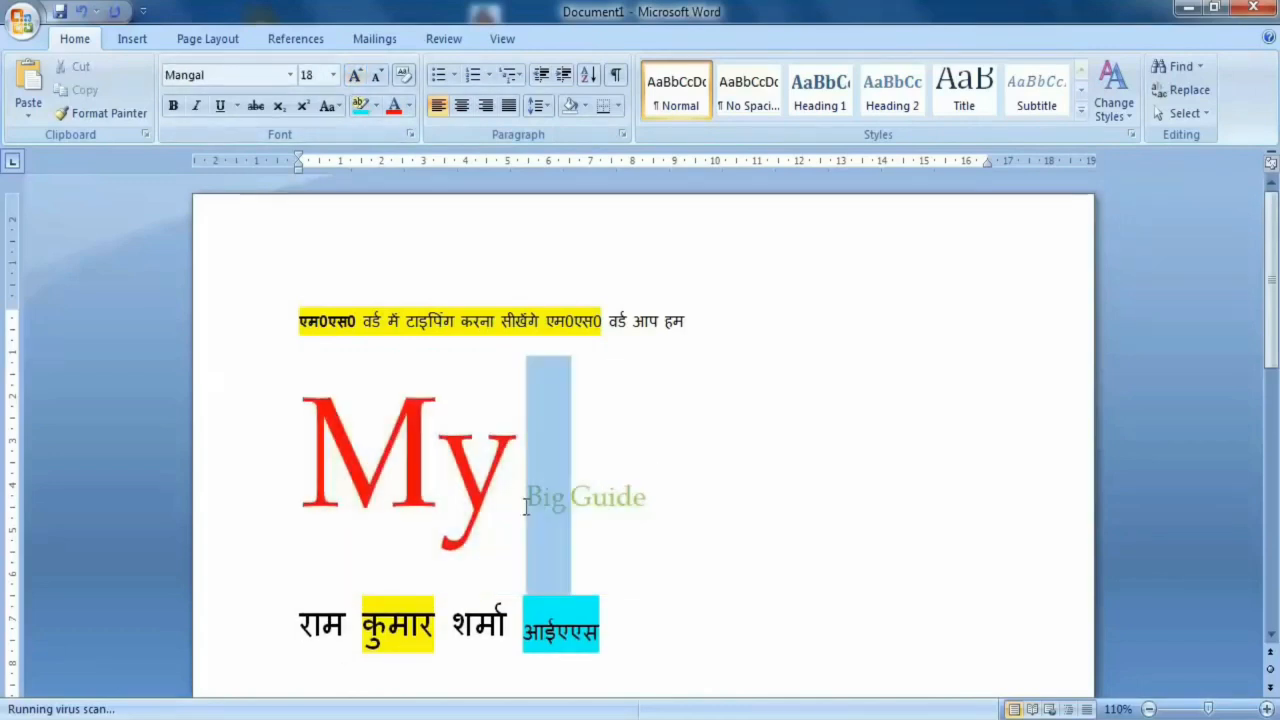
click(409, 106)
click(430, 291)
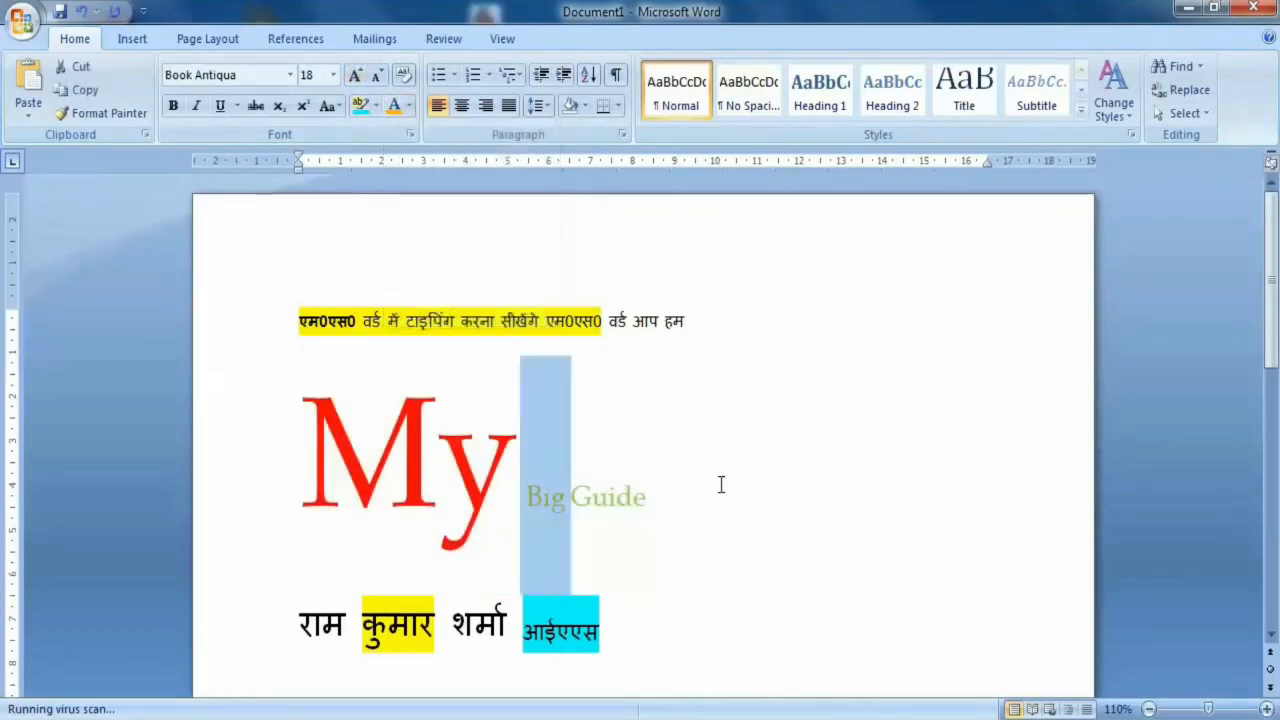
click(720, 484)
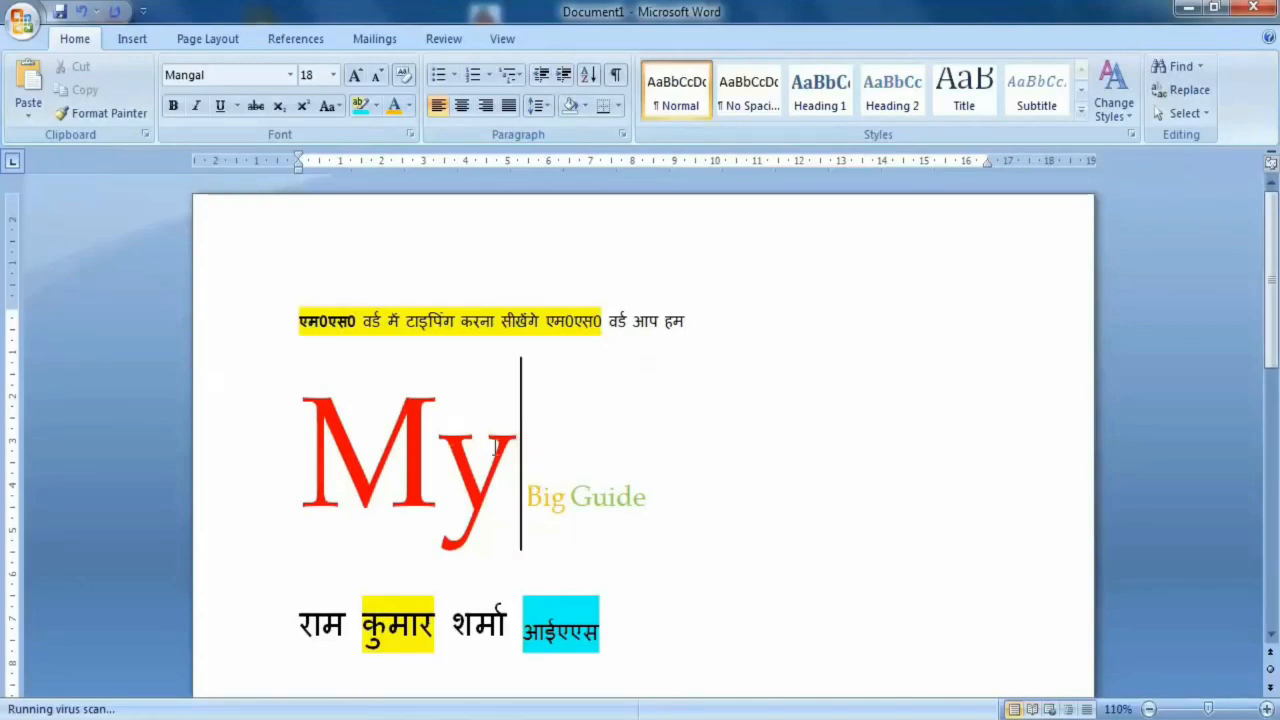
drag(496, 447, 320, 453)
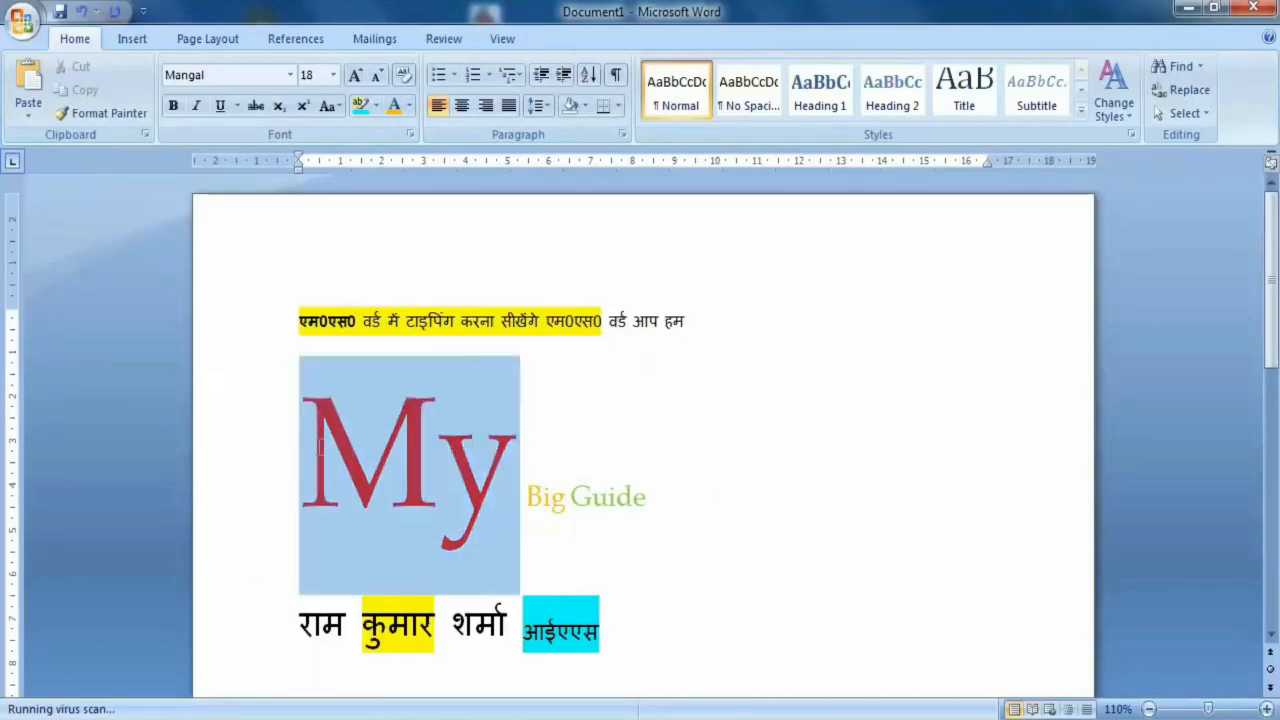
click(572, 462)
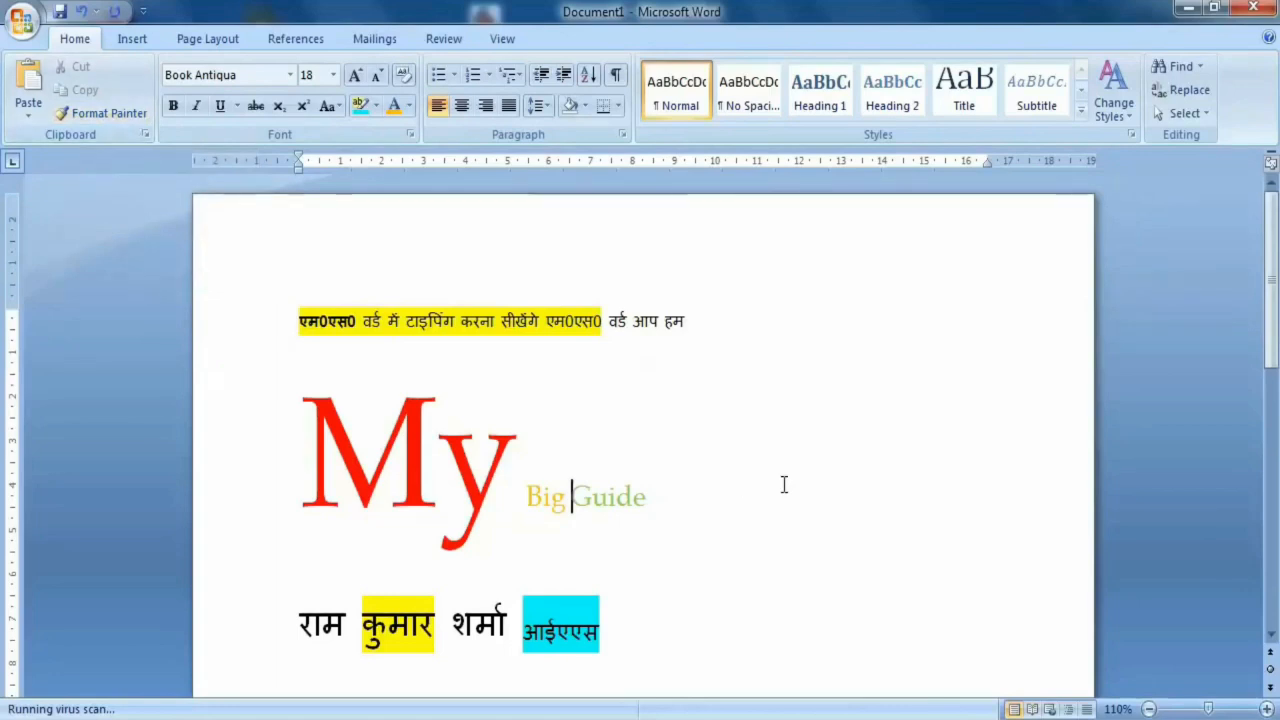
- Add the text "mybigguide" after "आईएएस" at the end of the large Hindi line
click(738, 670)
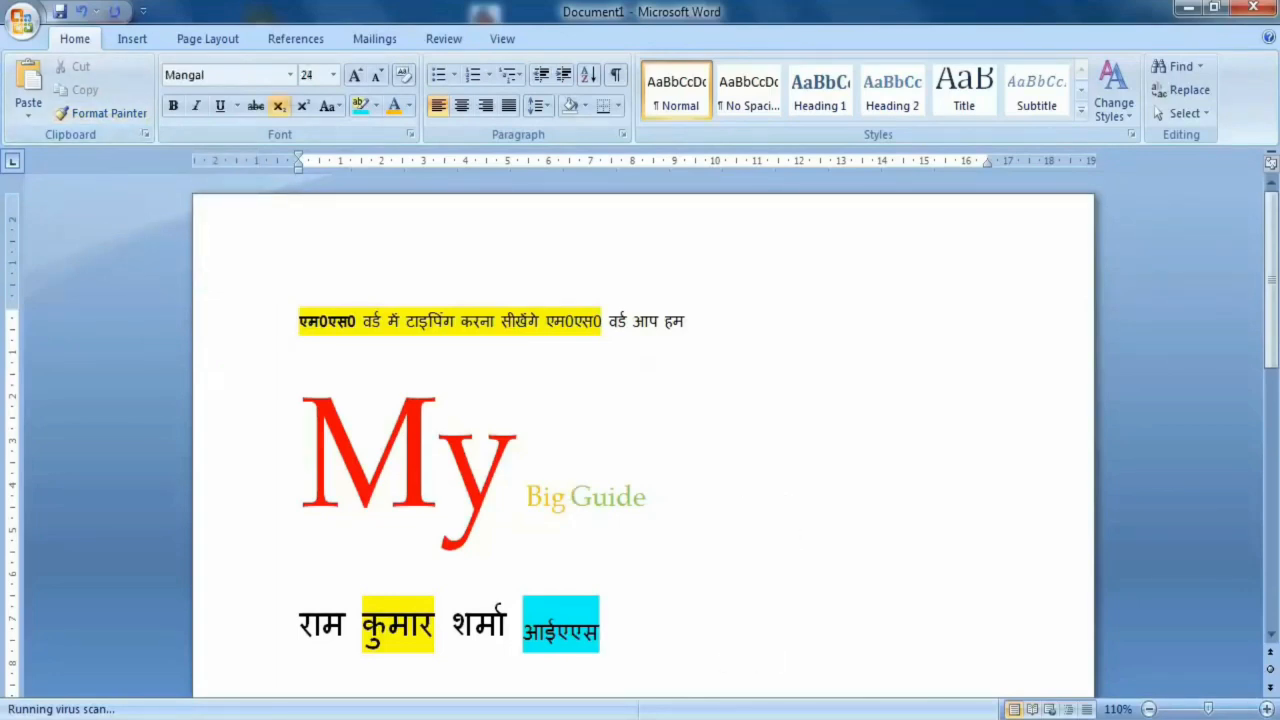
text(myb)
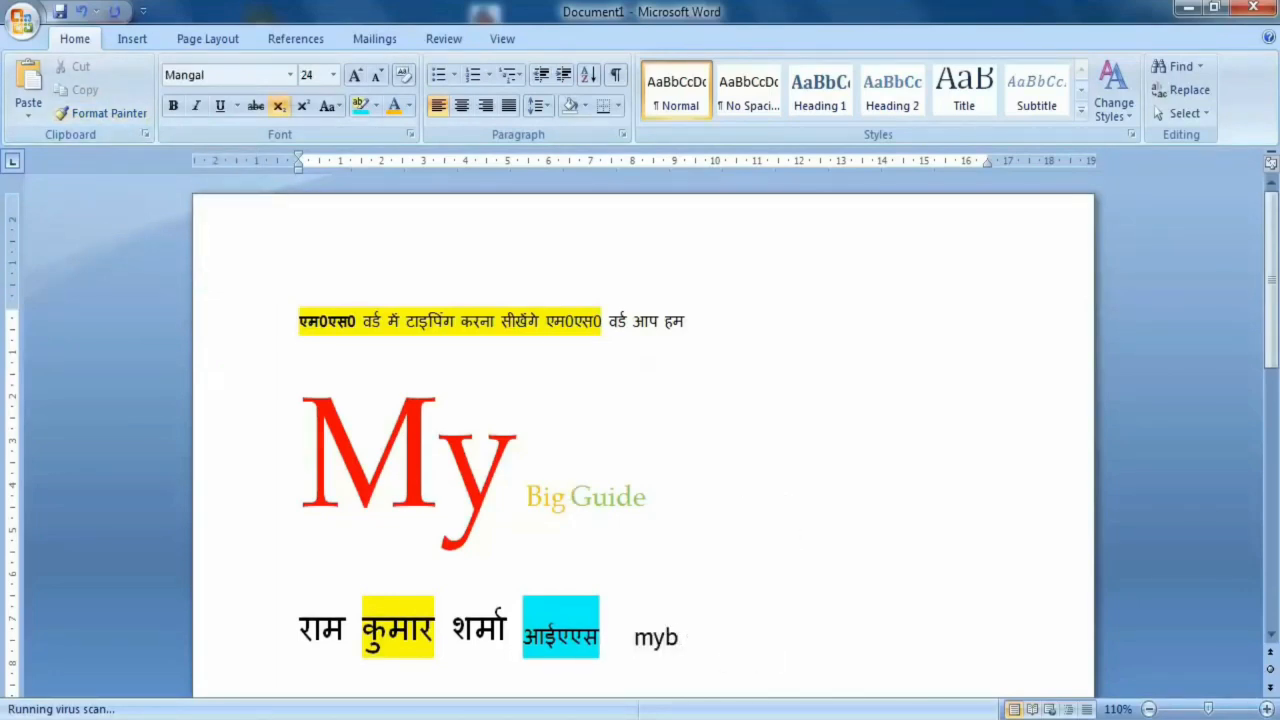
text(igguide)
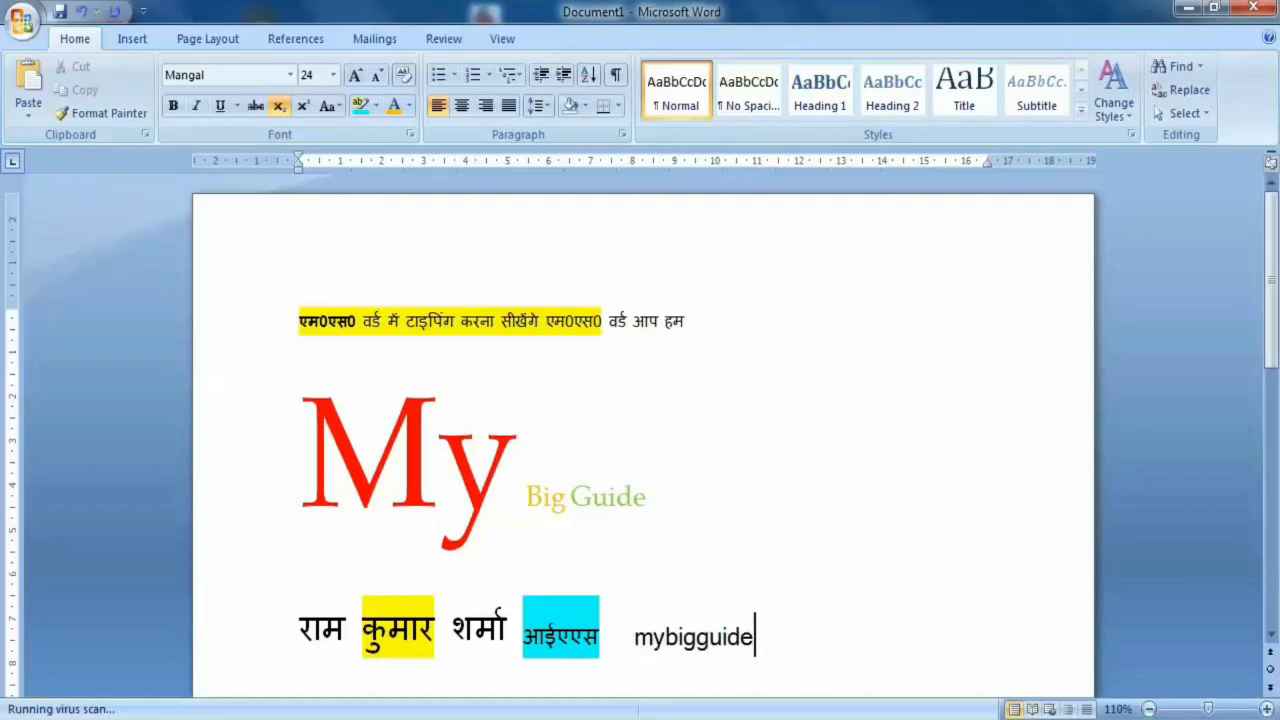
drag(310, 450, 655, 465)
drag(748, 636, 628, 614)
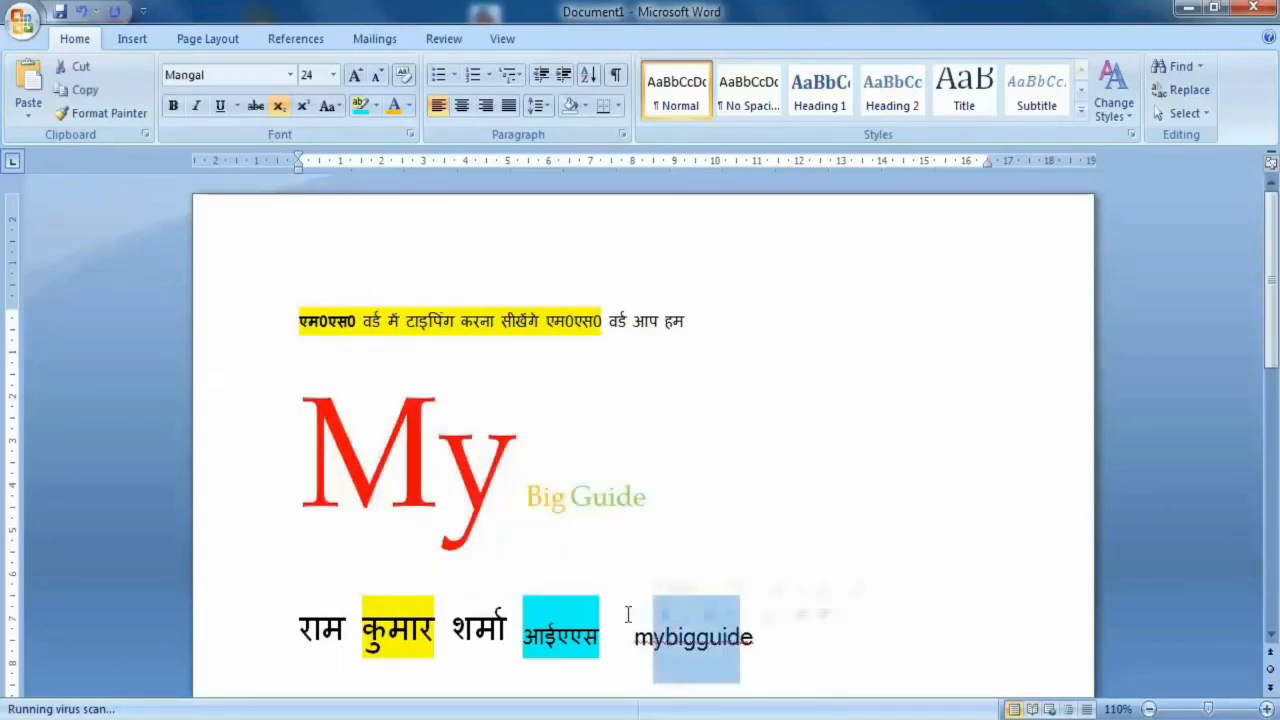
click(492, 495)
drag(778, 640, 641, 650)
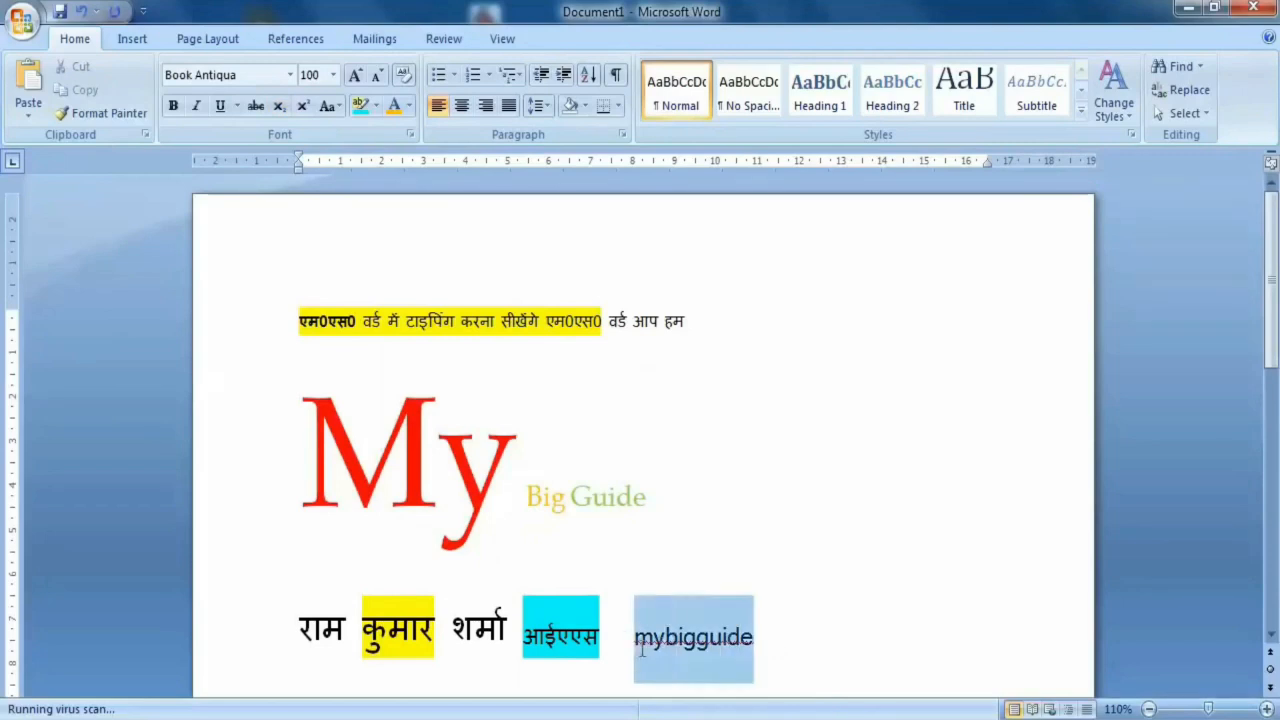
drag(300, 470, 703, 477)
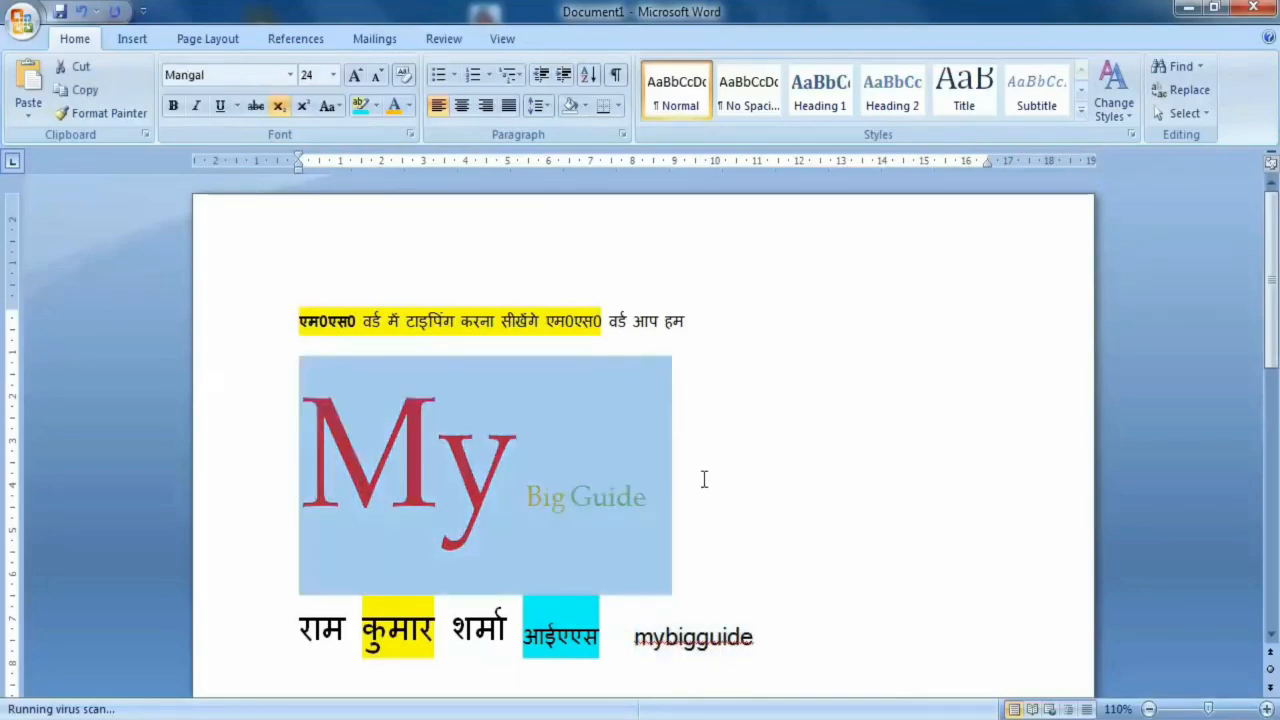
click(807, 671)
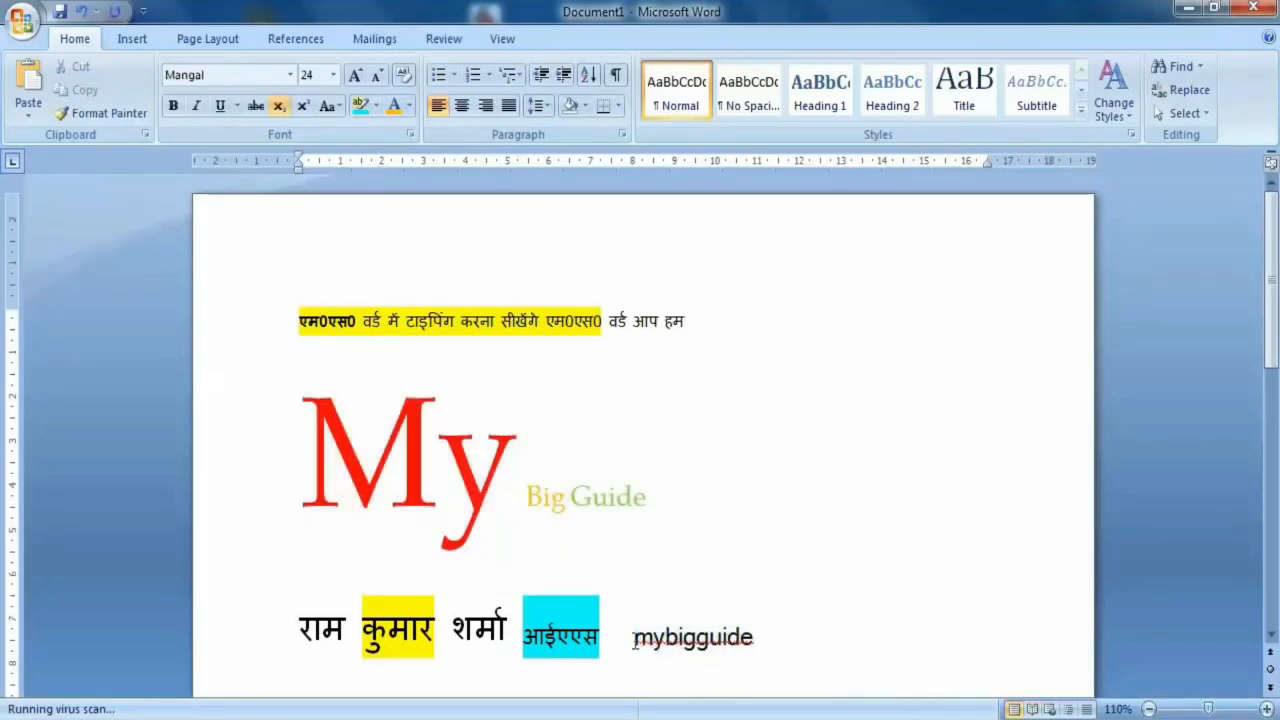
- Replace the word "mybigguide" with "youtube"
drag(637, 641, 786, 648)
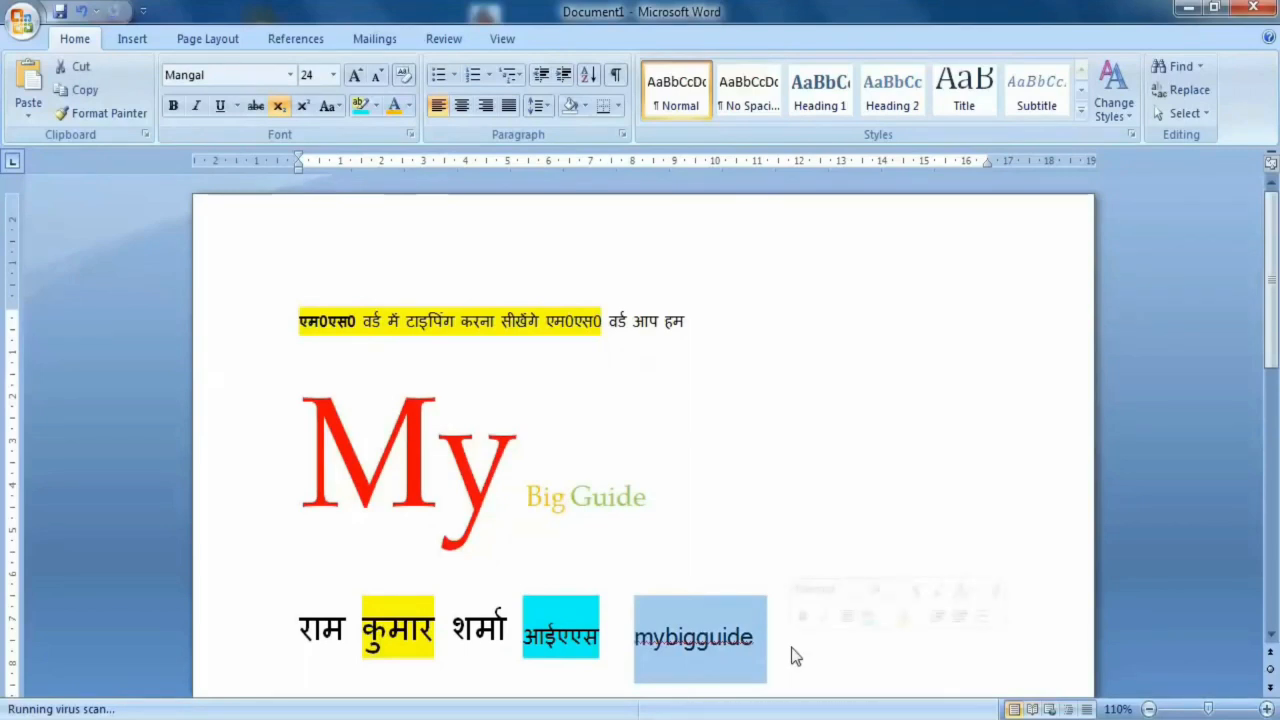
text(you)
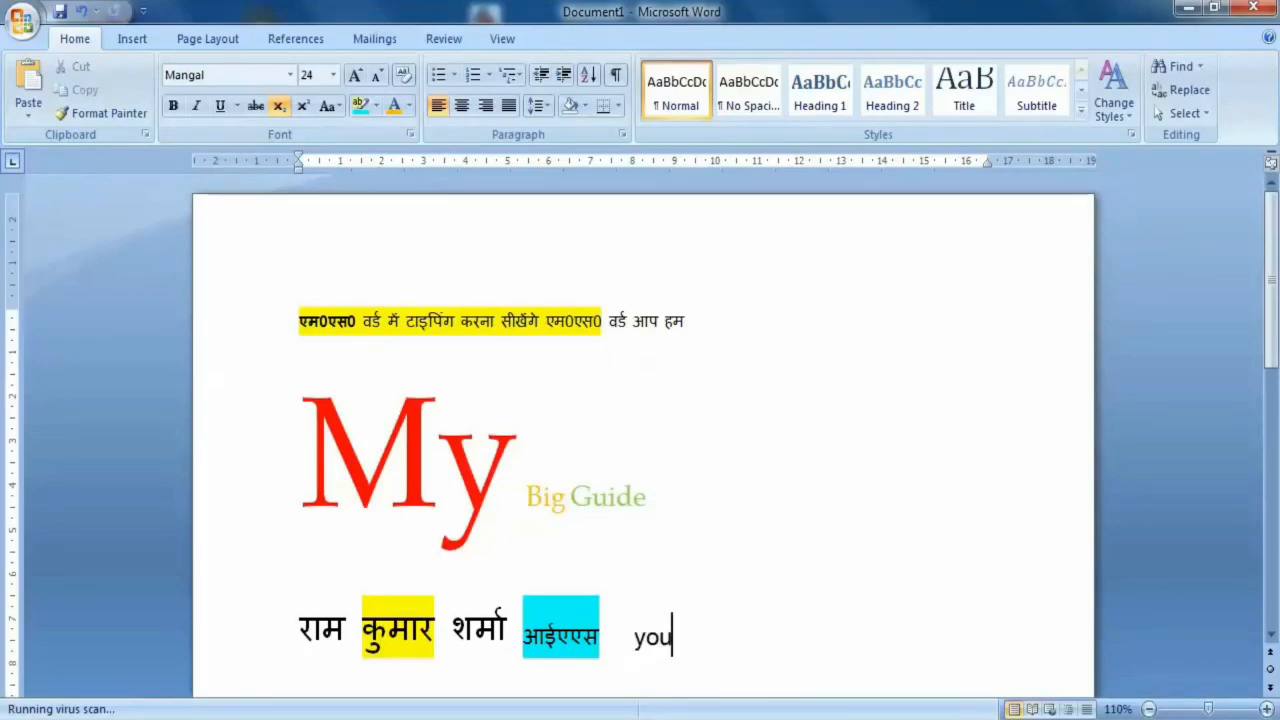
text(tube)
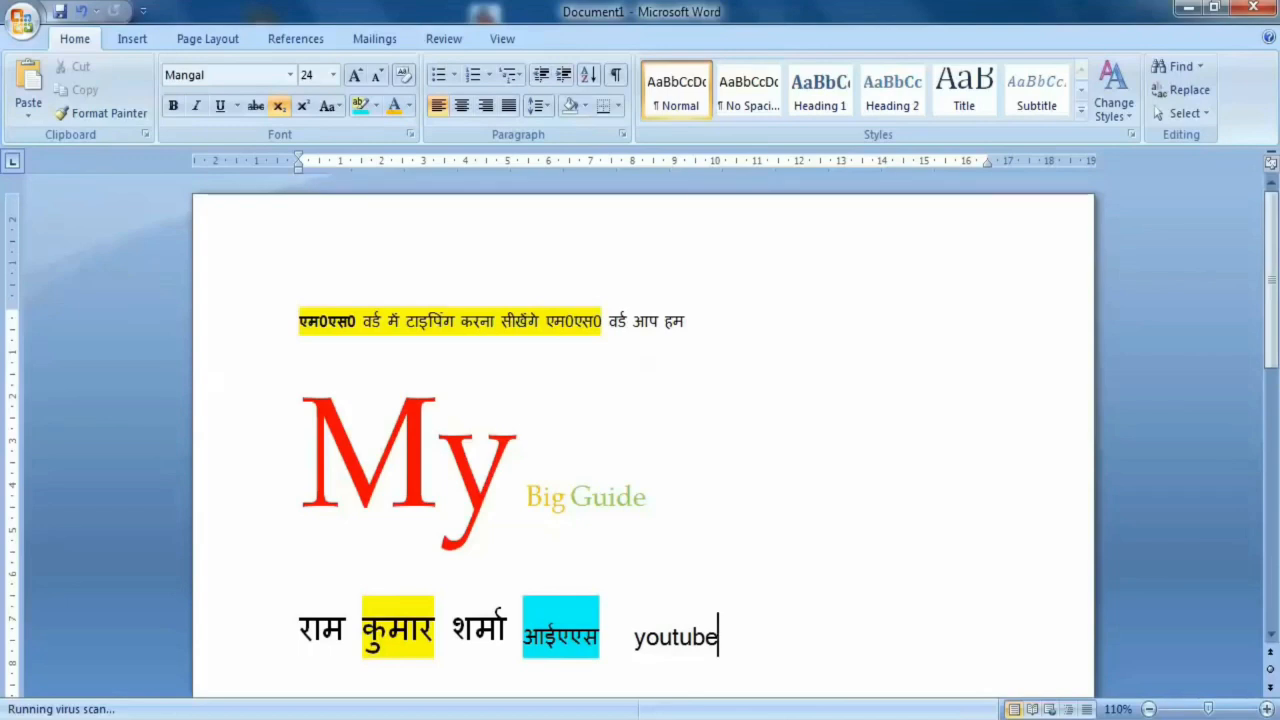
drag(709, 495, 305, 495)
click(817, 683)
drag(520, 465, 330, 462)
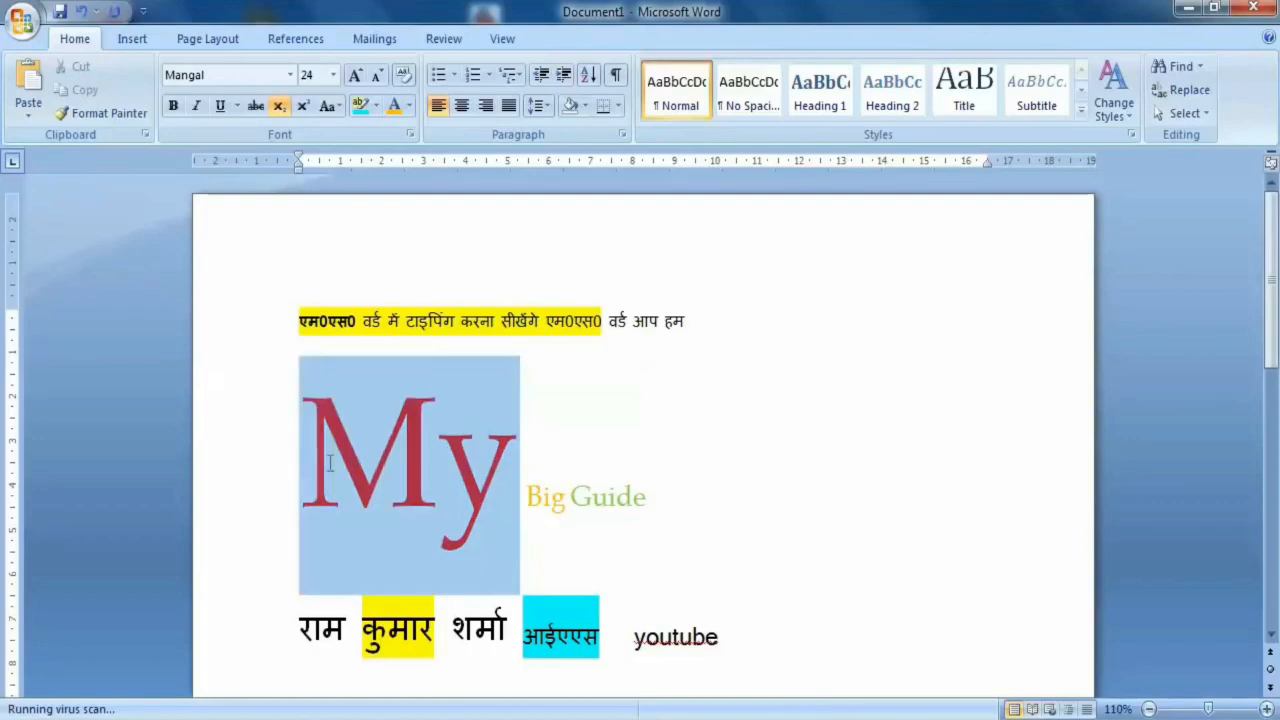
drag(748, 637, 624, 638)
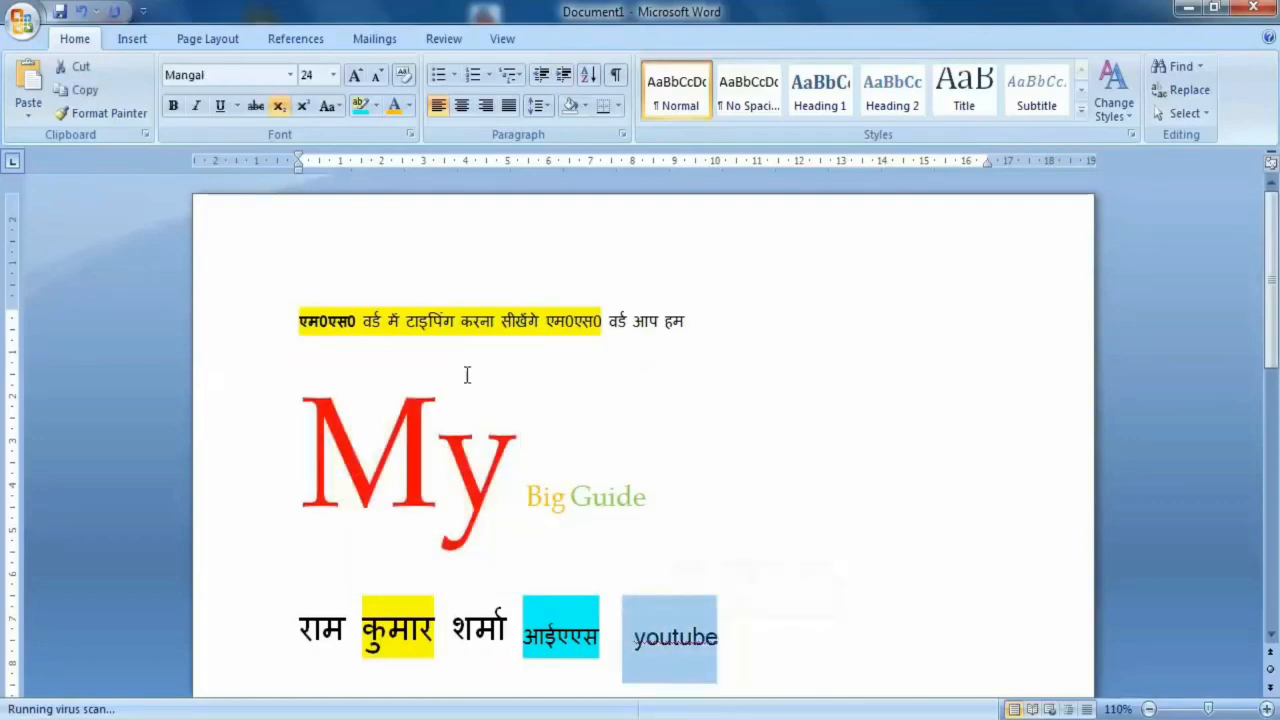
drag(294, 322, 541, 322)
click(778, 592)
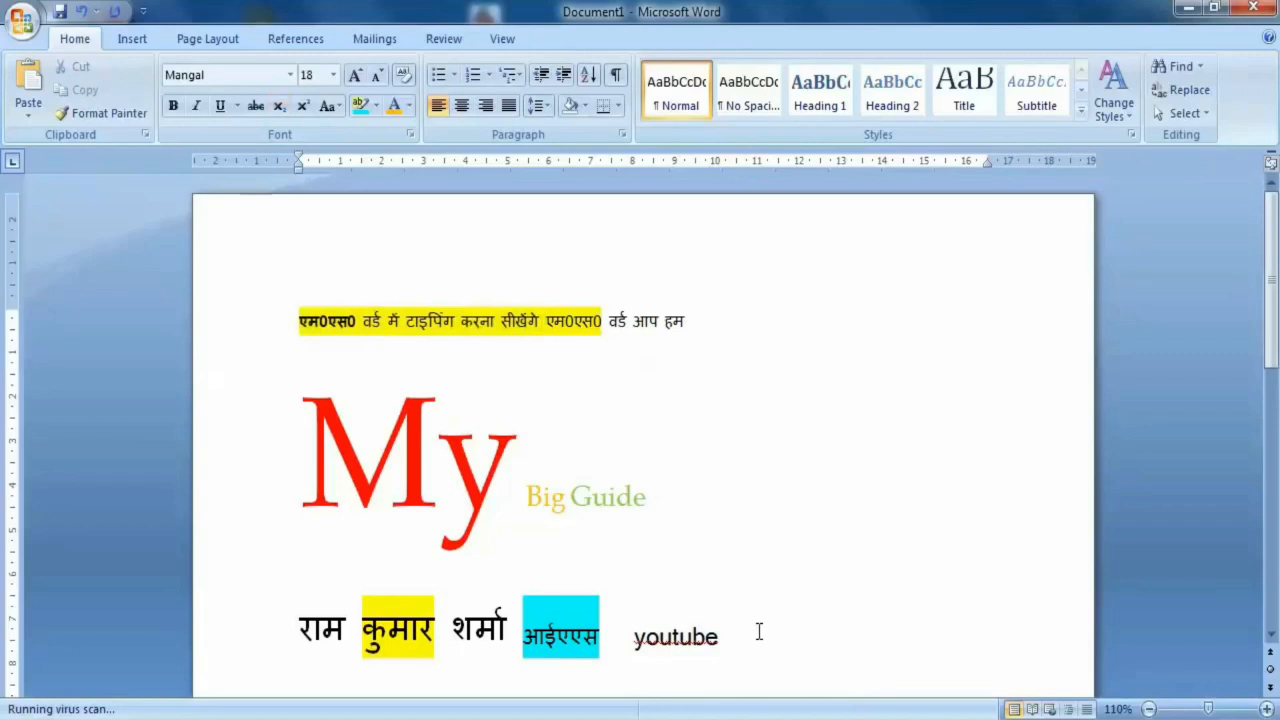
- Copy the formatting of the red word "My" onto the word "youtube" with Format Painter
drag(512, 454, 316, 440)
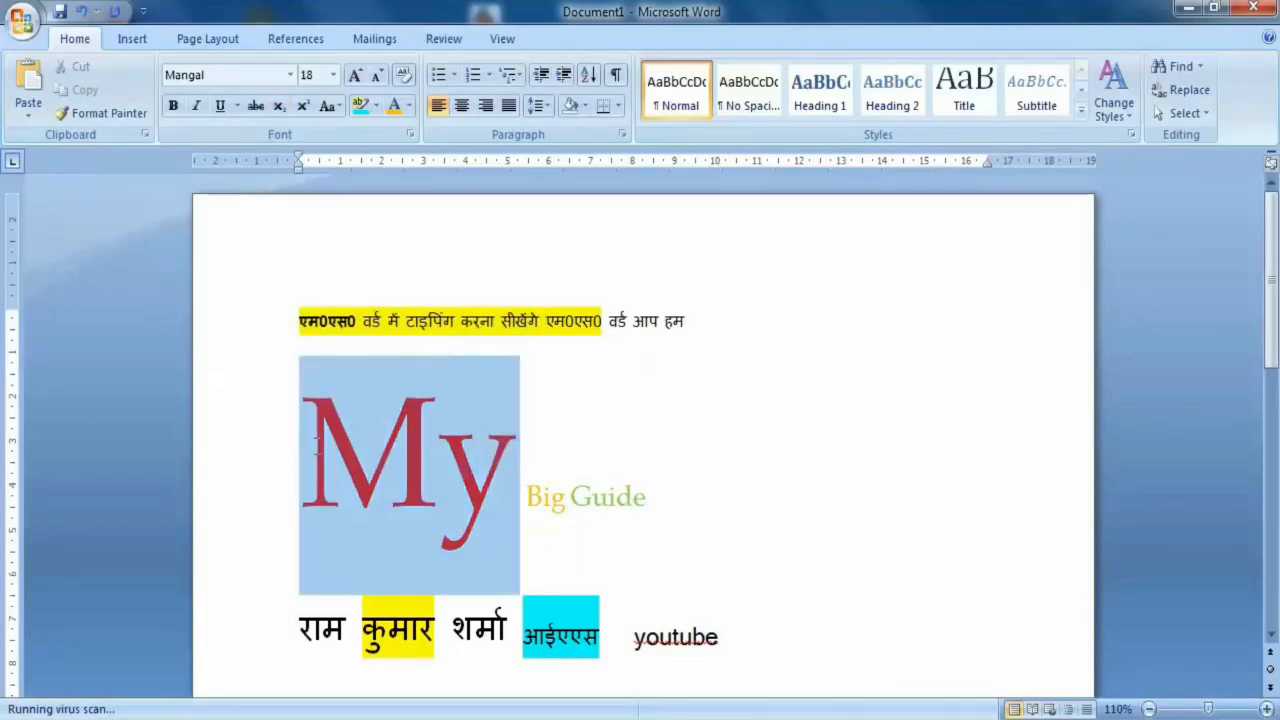
click(125, 116)
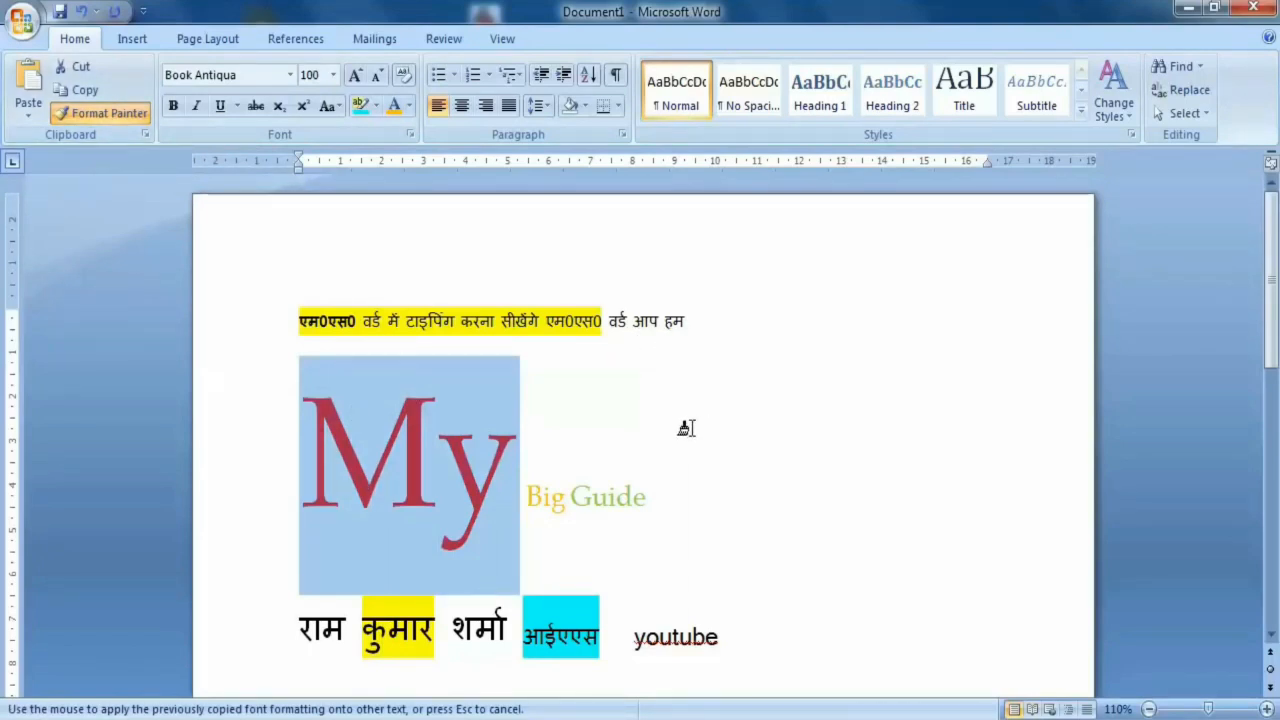
drag(718, 638, 628, 645)
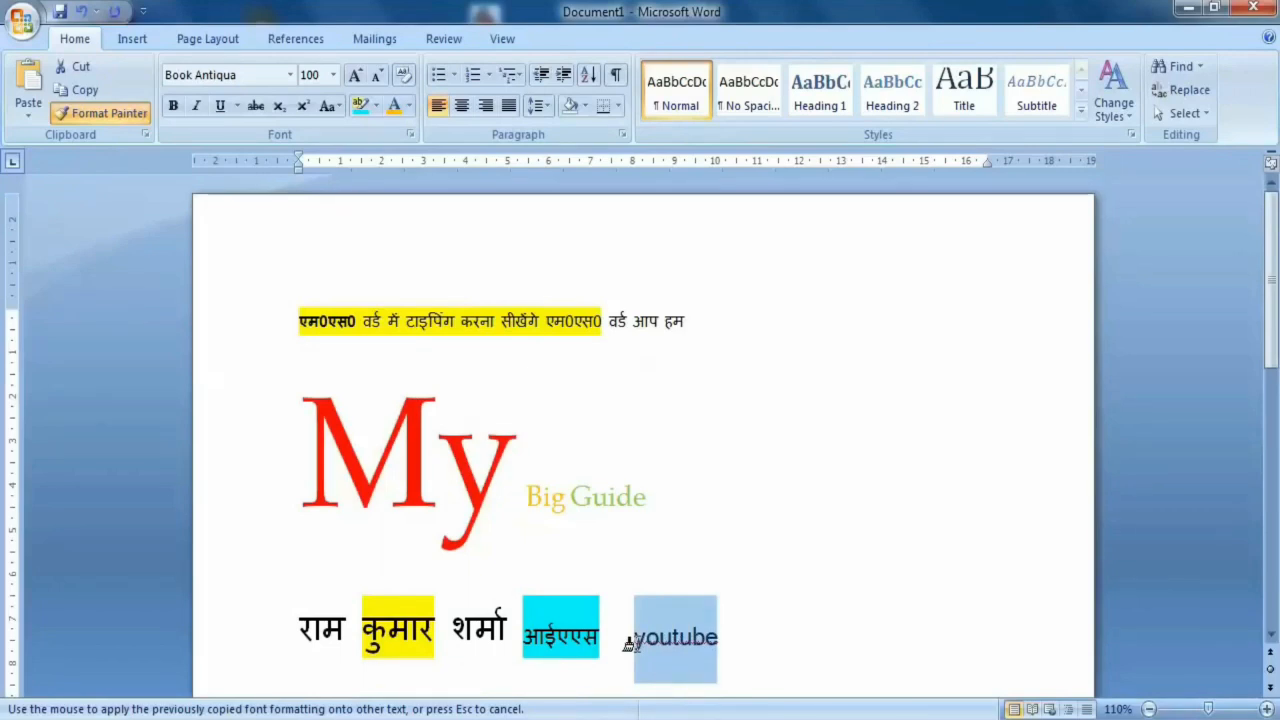
drag(628, 645, 637, 644)
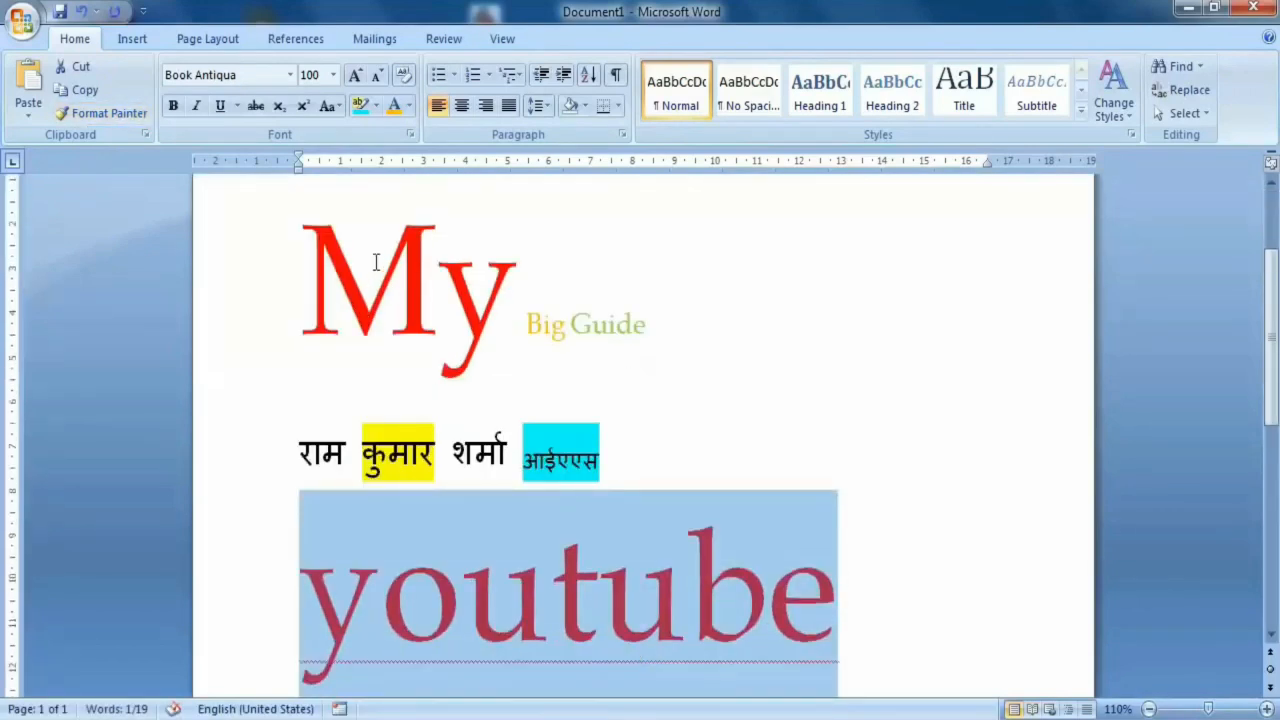
- Copy the formatting of the green word "Guide" onto the word "youtube" with Format Painter
click(376, 262)
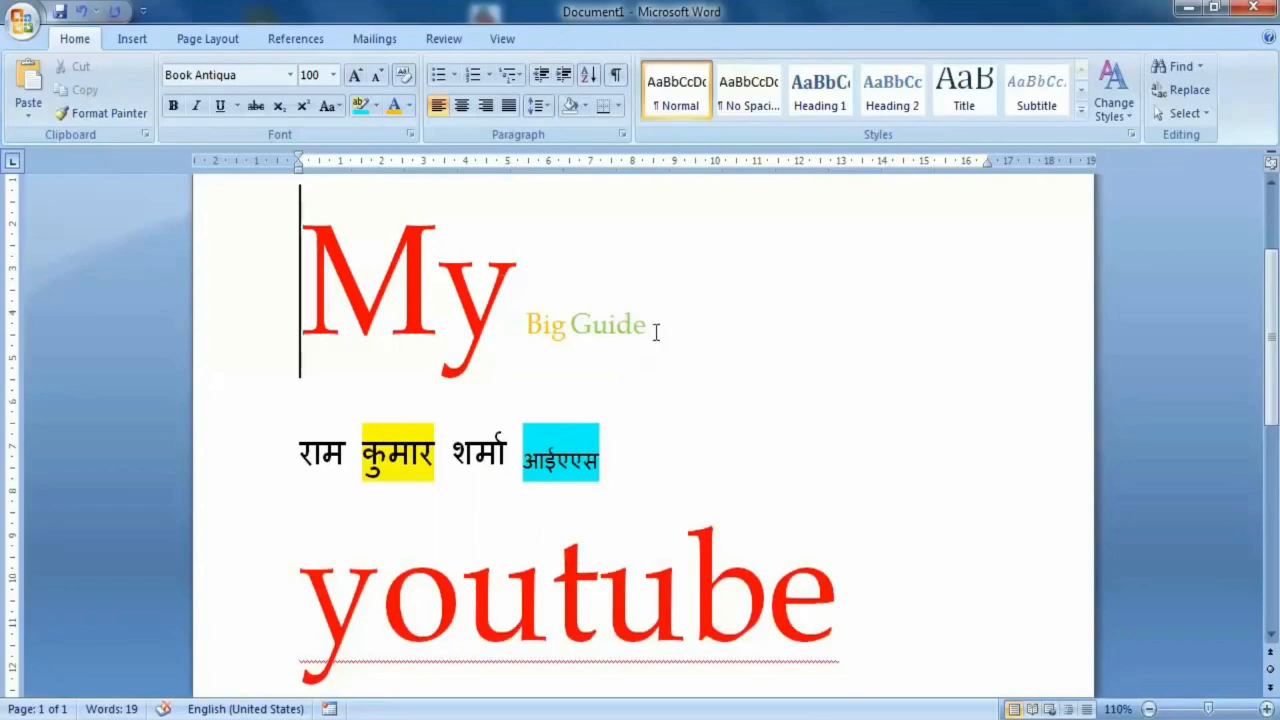
drag(648, 326, 571, 326)
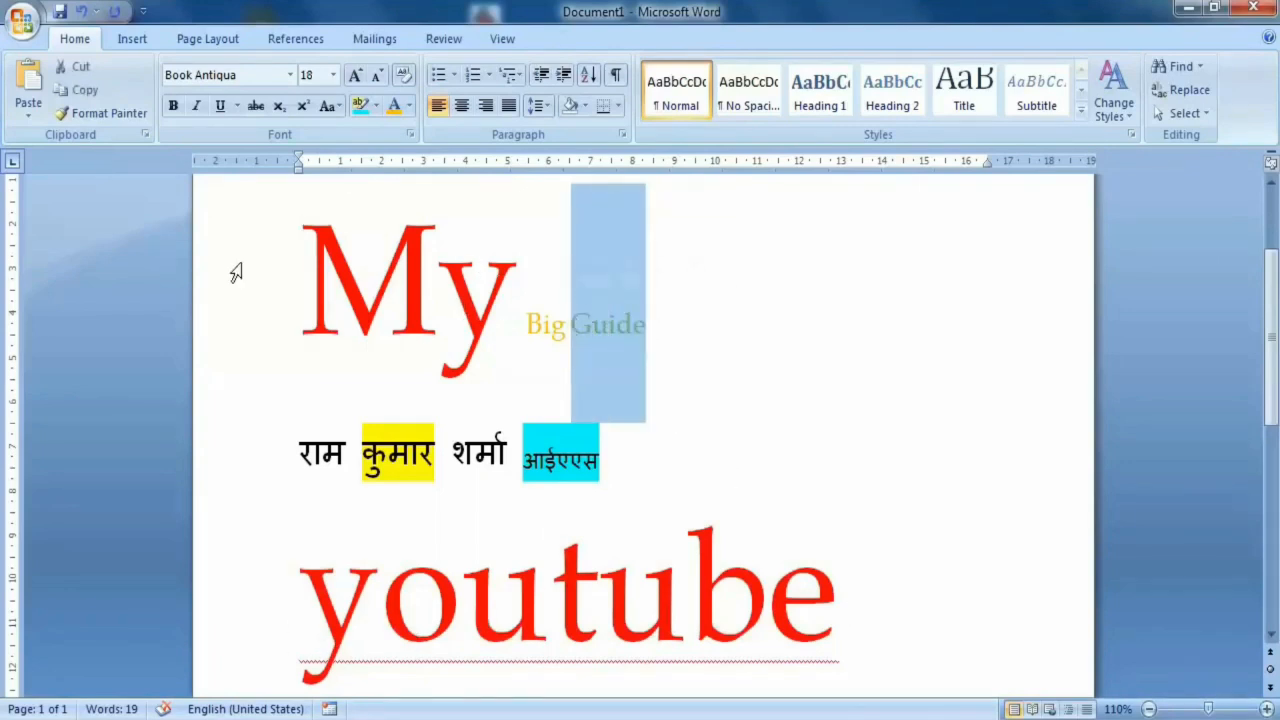
mouse_move(648, 325)
mouse_down()
mouse_move(593, 325)
mouse_move(634, 325)
mouse_up()
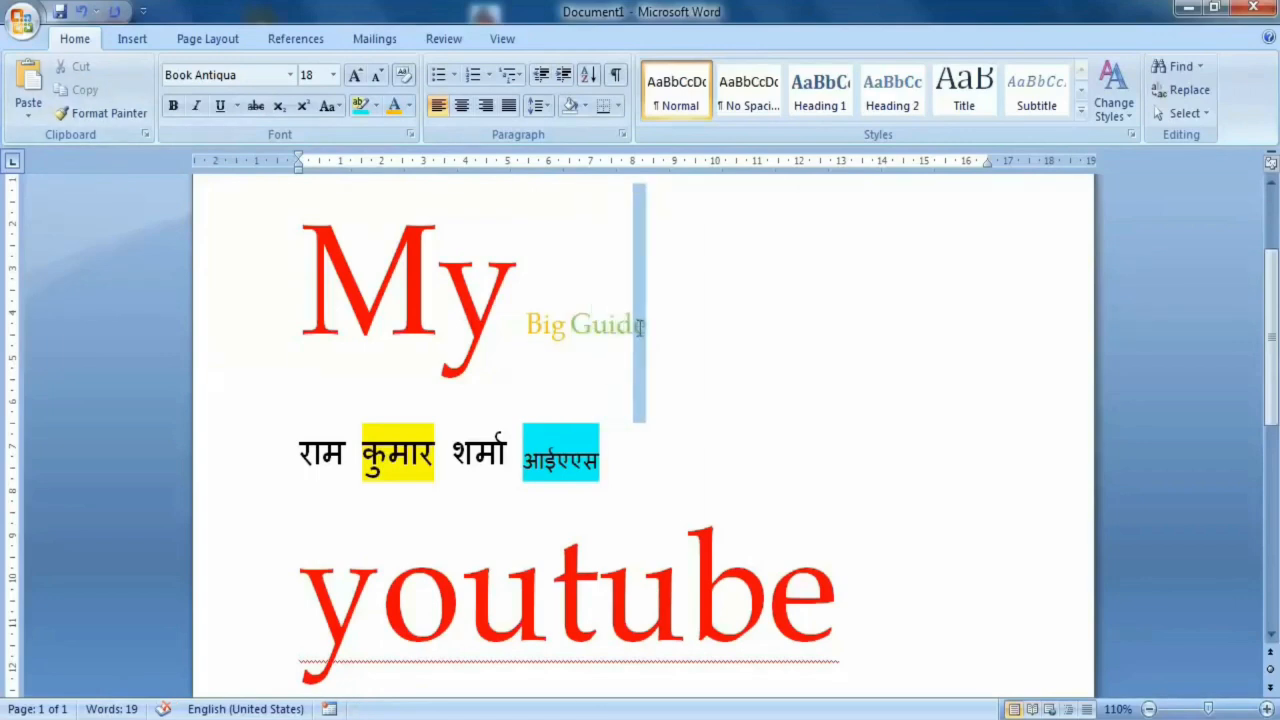
click(77, 117)
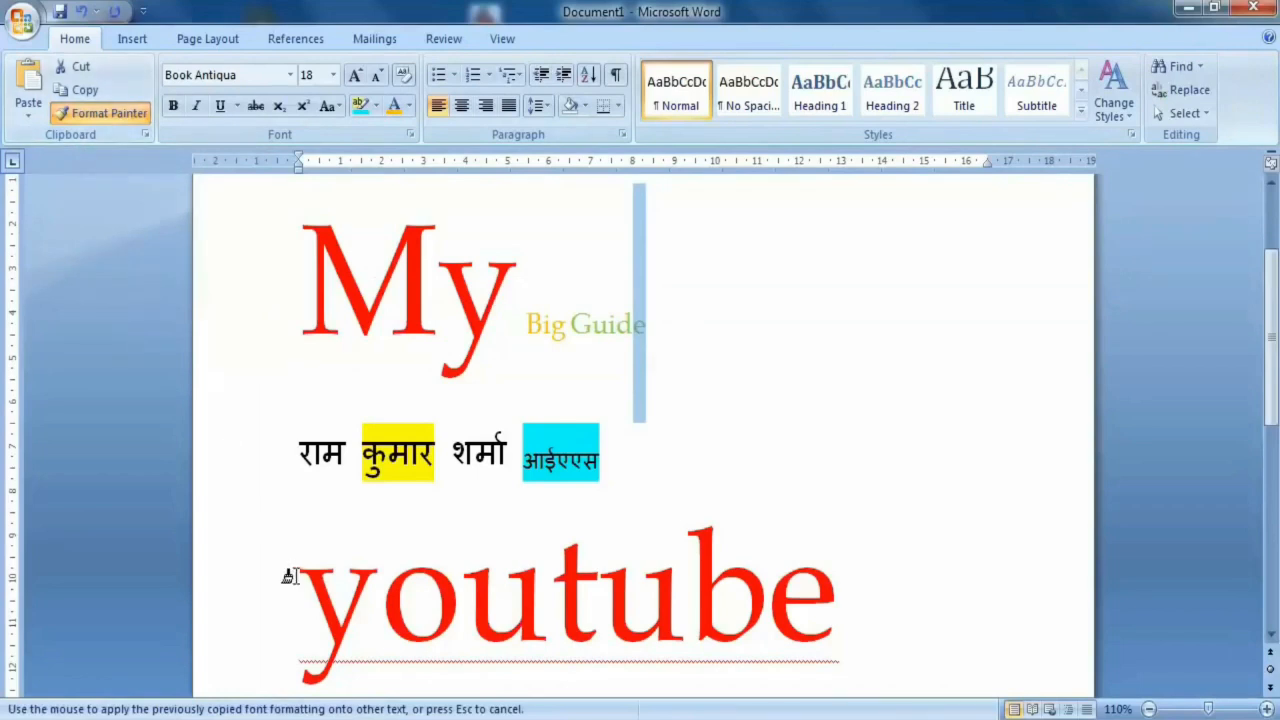
drag(298, 580, 838, 580)
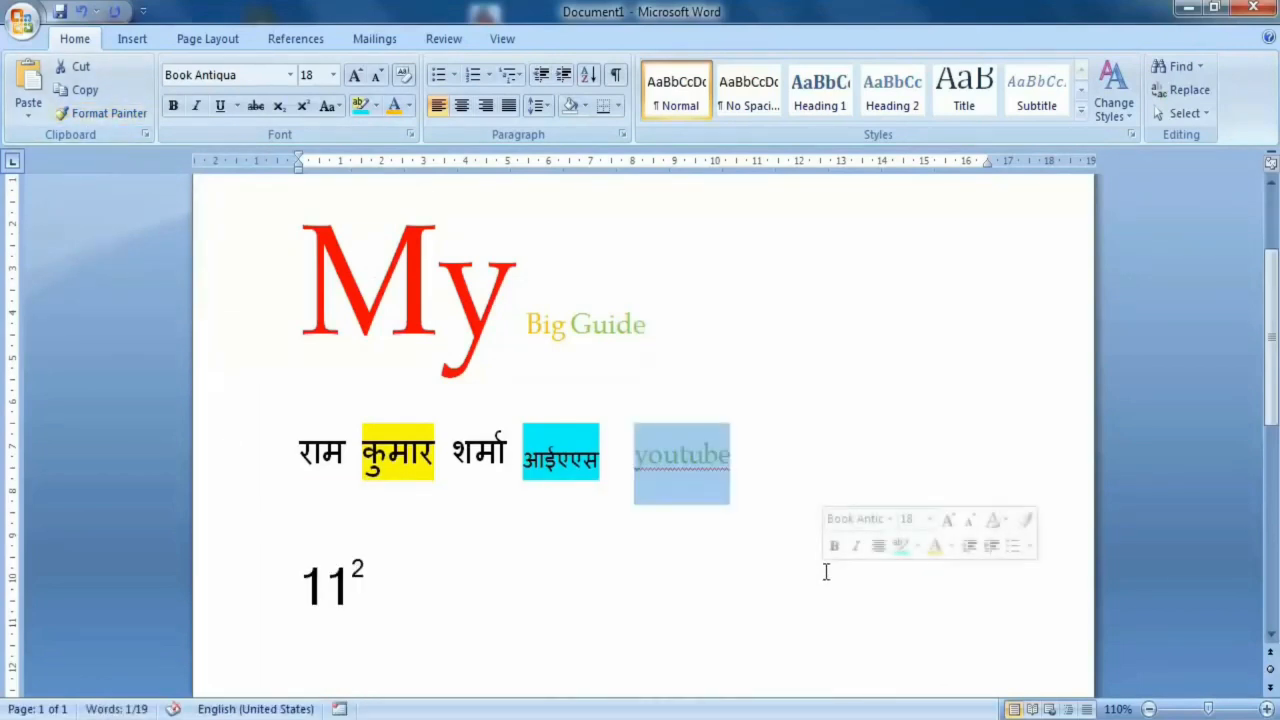
click(691, 517)
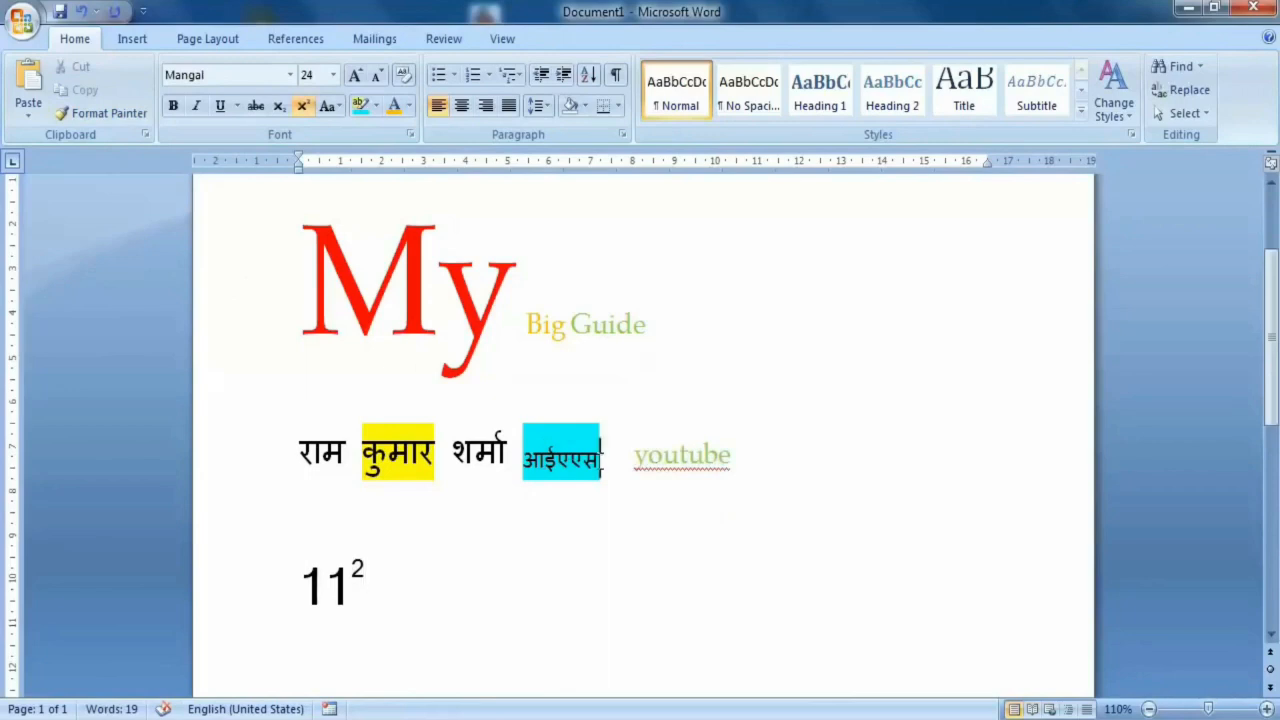
- Copy the turquoise-highlighted formatting of "आईएएस" onto the word "youtube" with Format Painter
drag(601, 455, 523, 458)
click(97, 113)
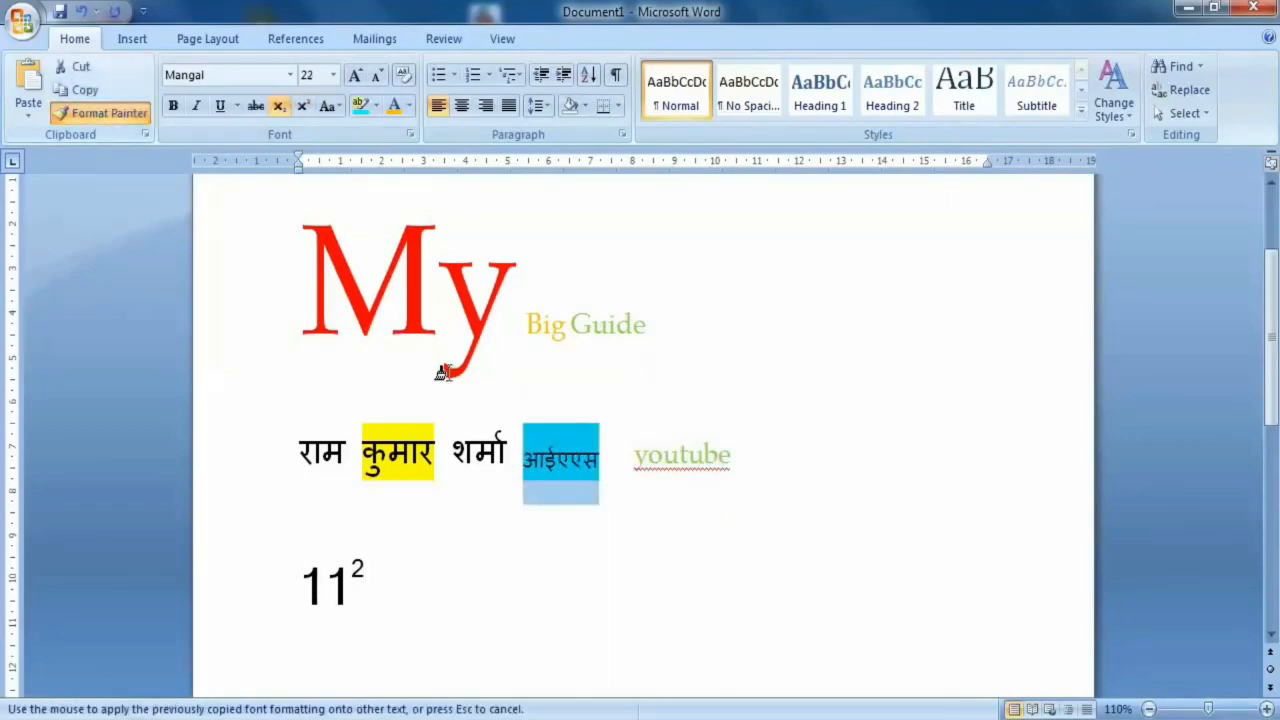
drag(729, 455, 631, 465)
click(628, 572)
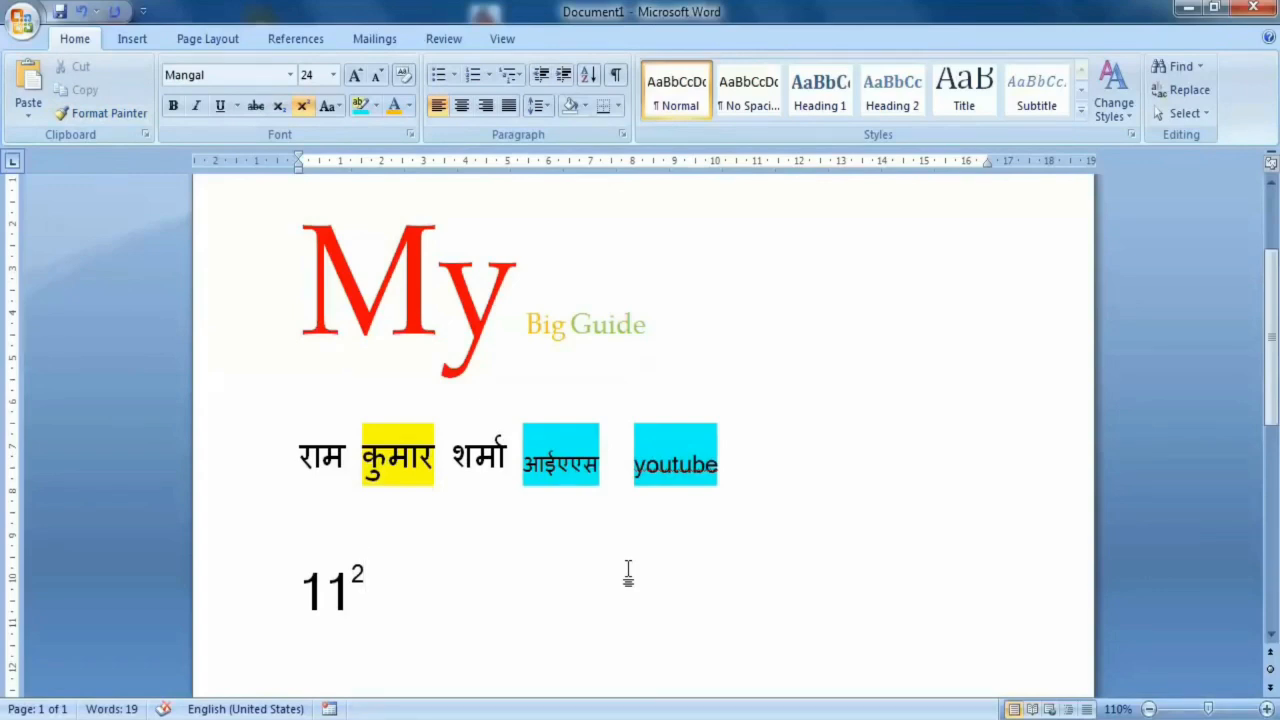
- Clear the formatting of all the text in the document, from the first Hindi line through the number line
drag(391, 588, 298, 314)
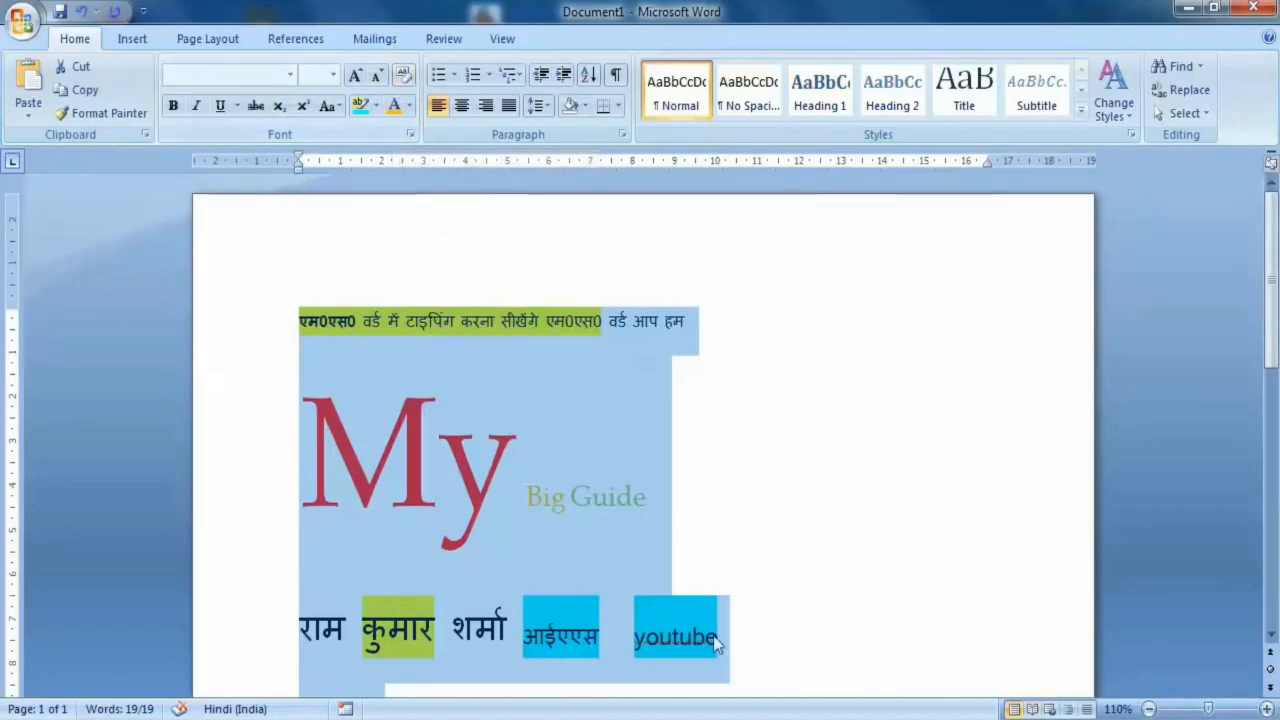
scroll(522, 524, down, 3)
click(455, 556)
triple_click(226, 266)
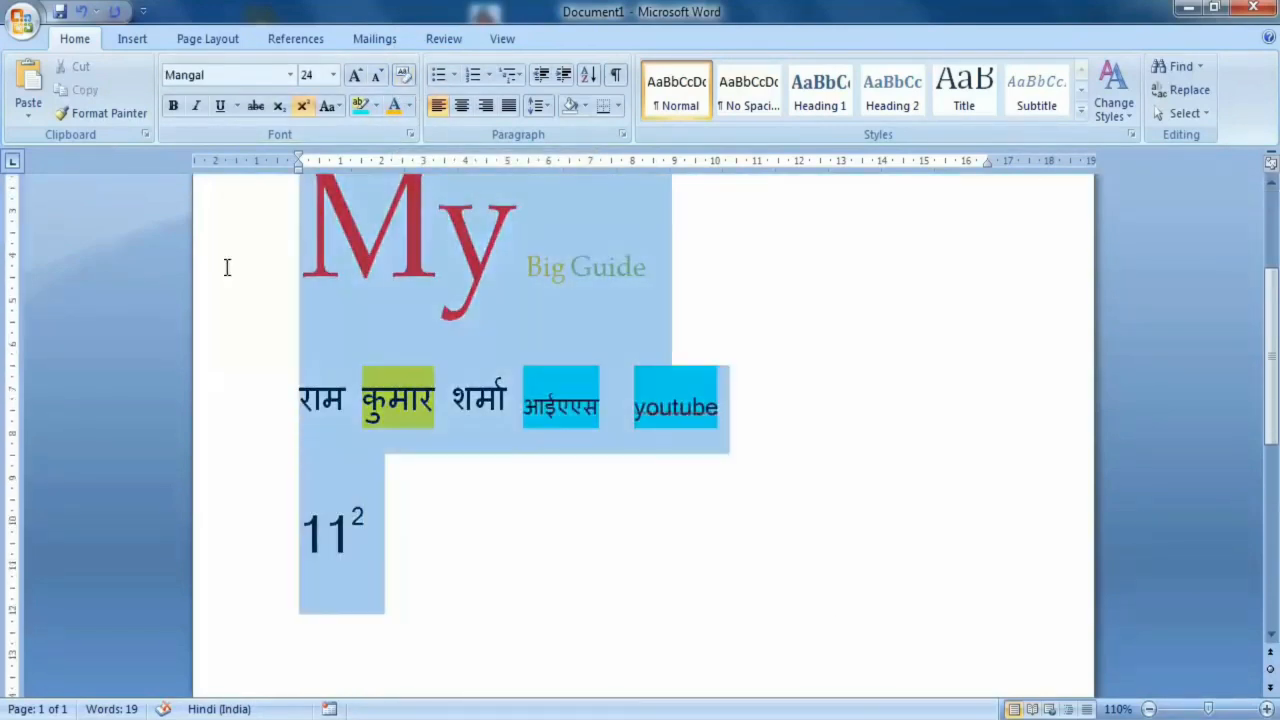
scroll(231, 274, up, 2)
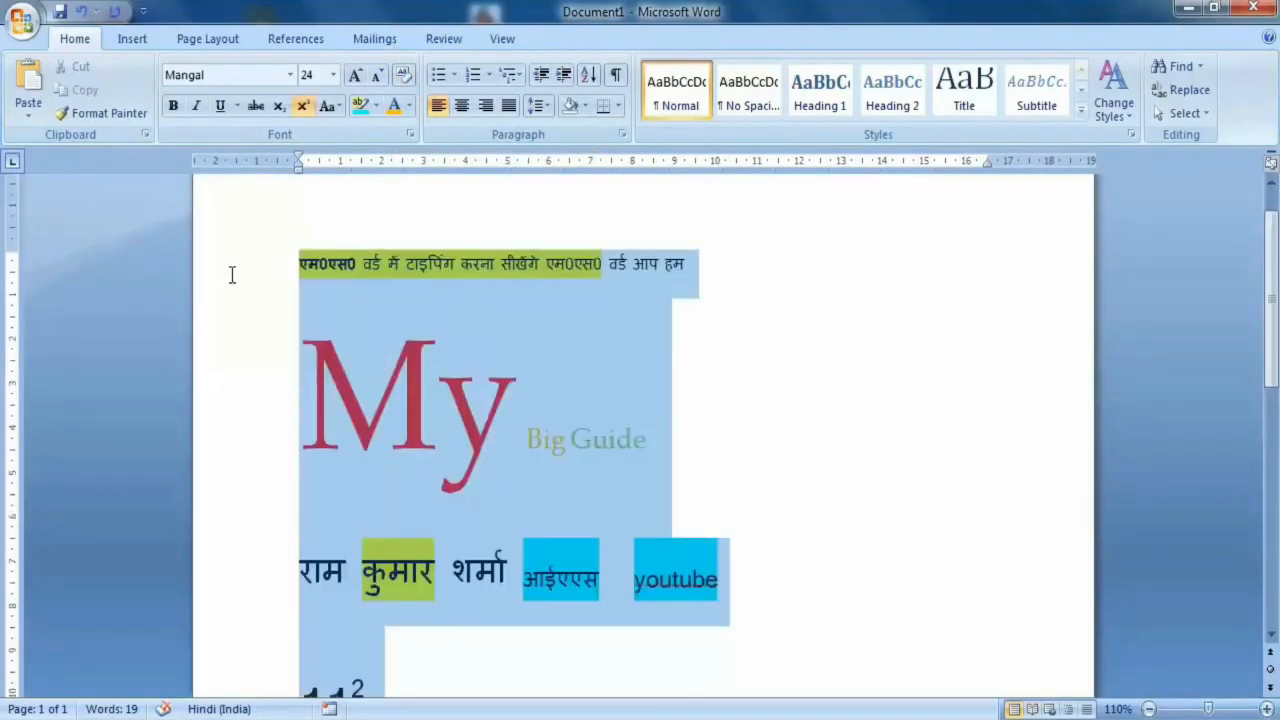
click(404, 76)
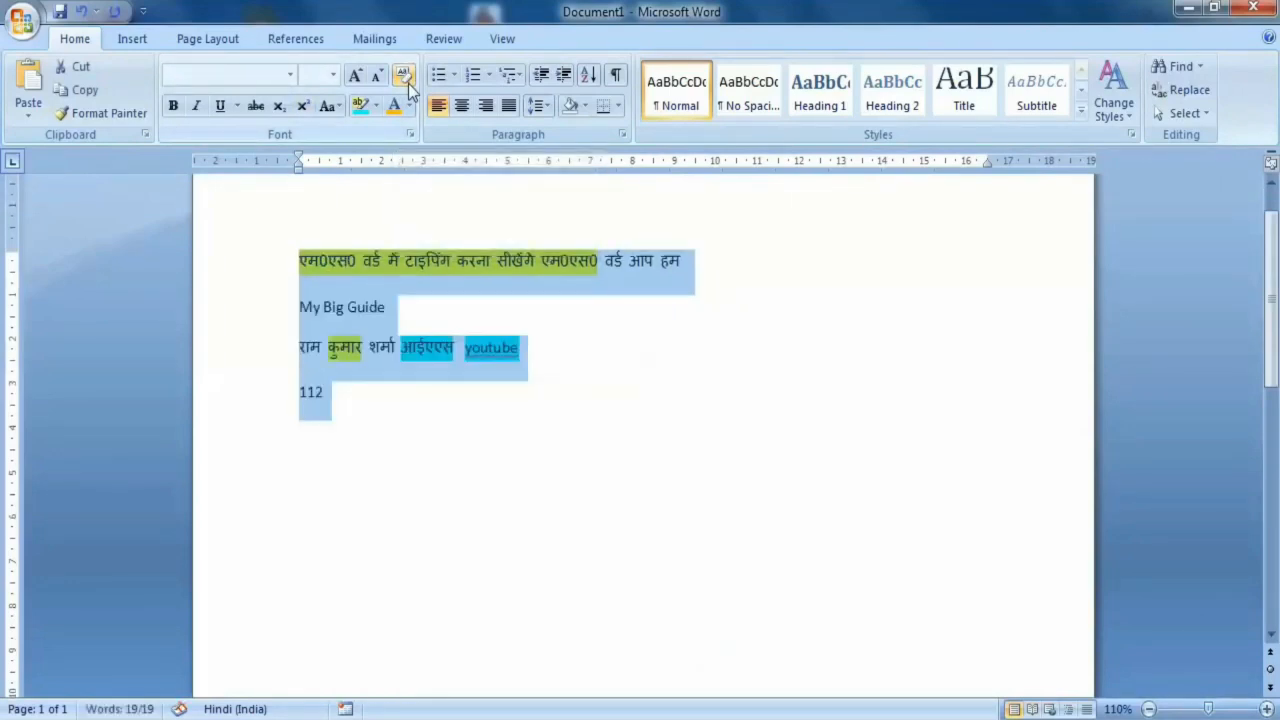
click(540, 340)
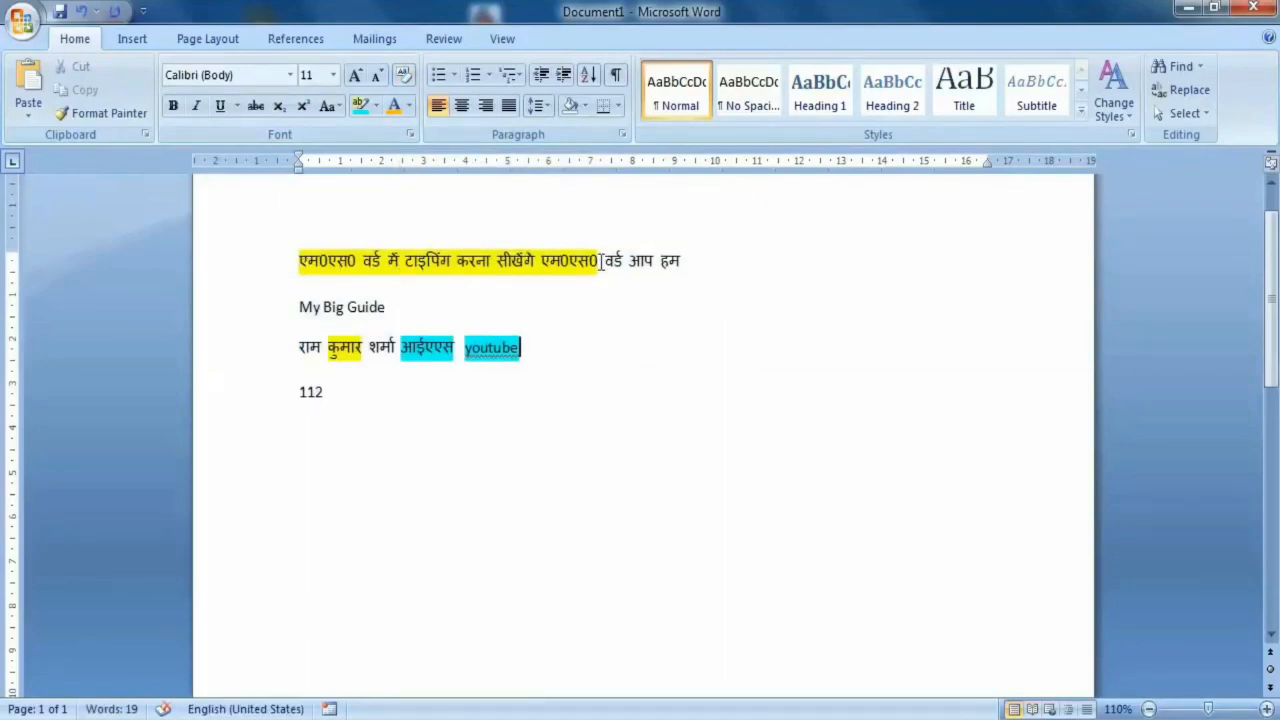
- Remove the text highlighting from the first three lines by setting the highlight to No Color
drag(597, 262, 318, 258)
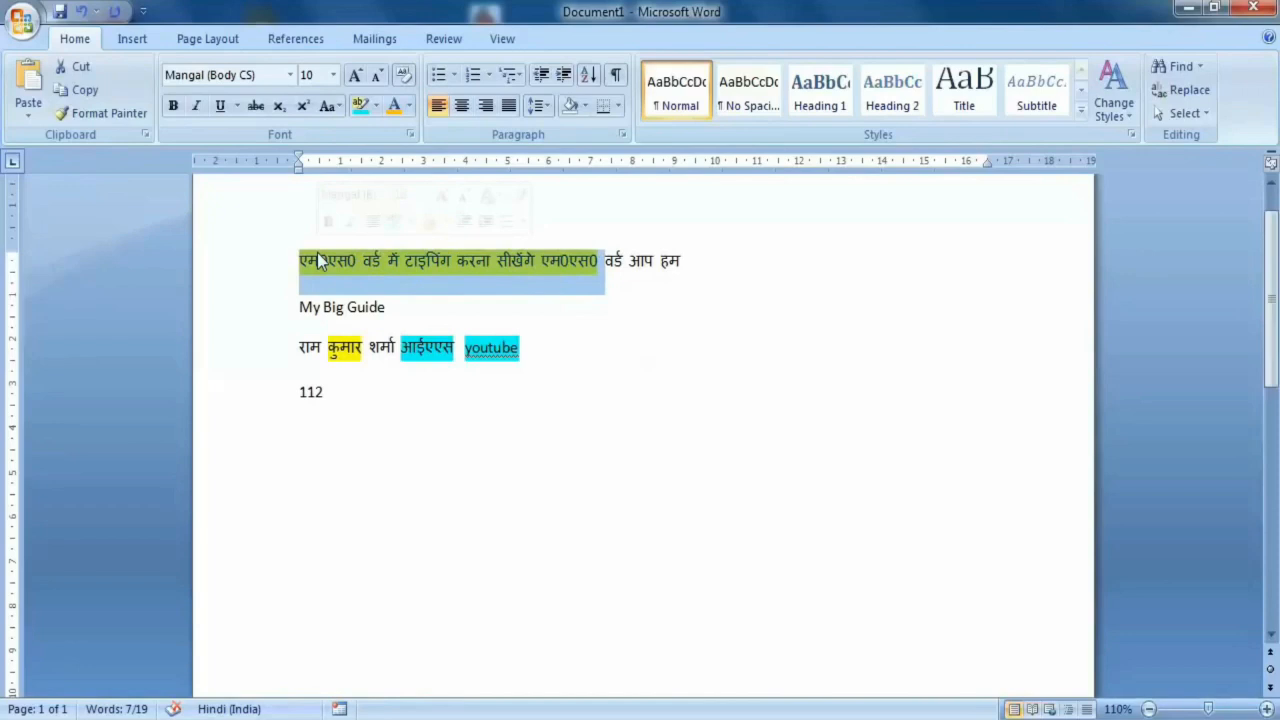
click(523, 380)
click(557, 352)
drag(557, 352, 263, 265)
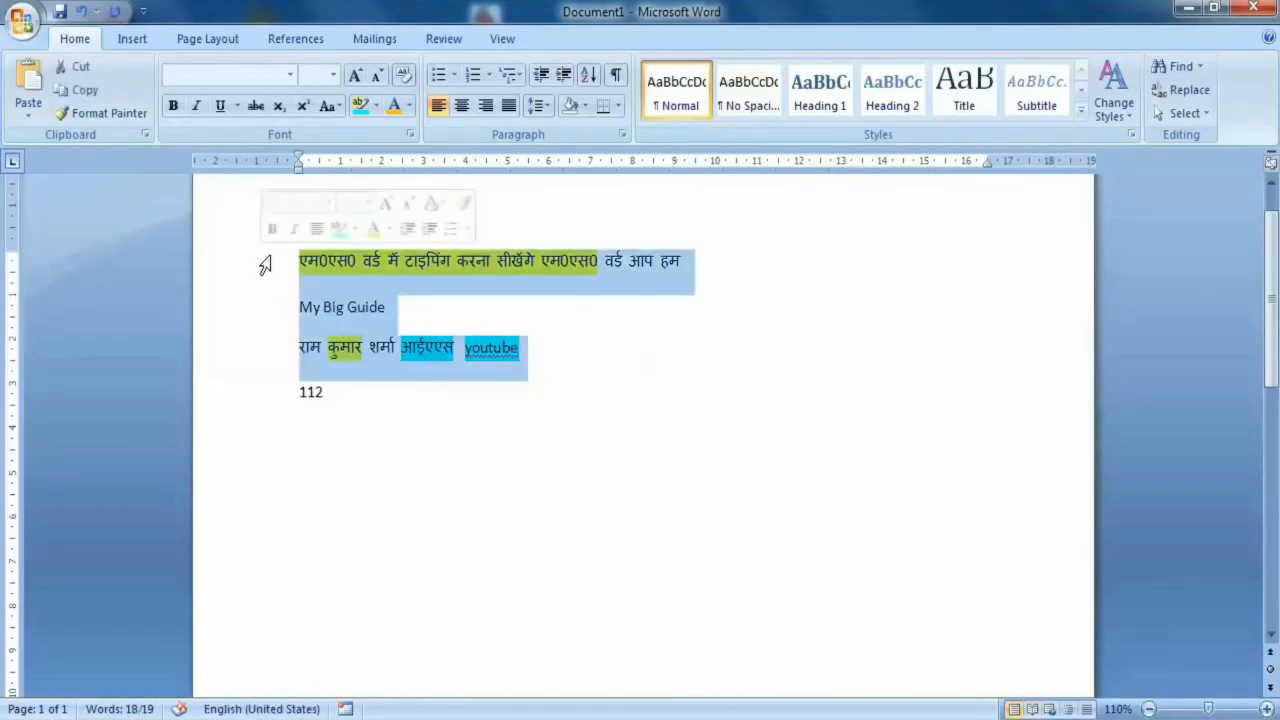
click(379, 111)
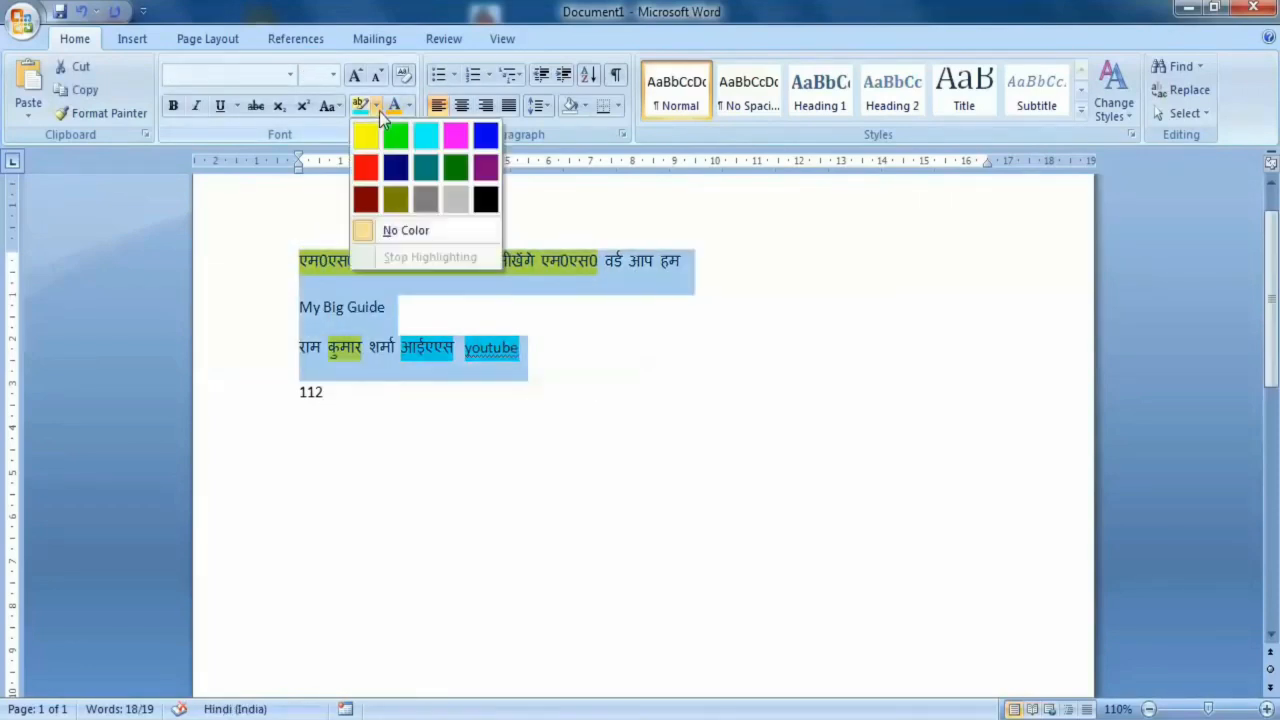
click(395, 231)
click(586, 398)
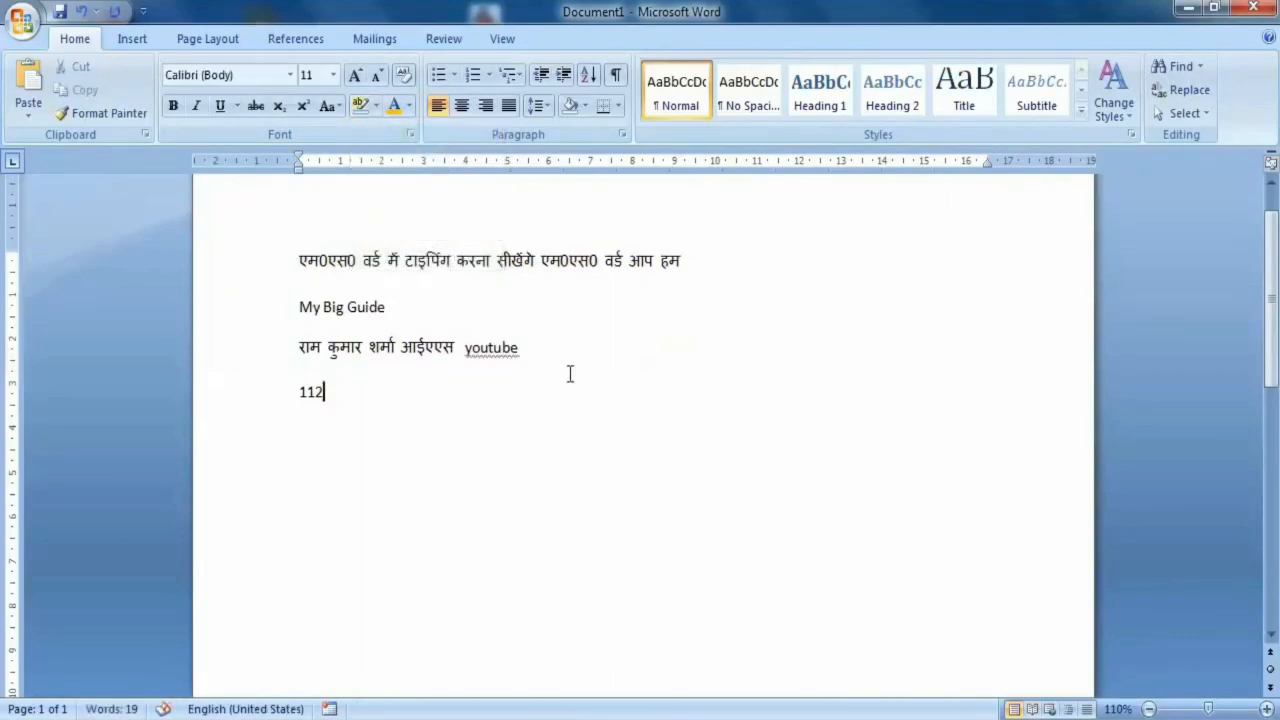